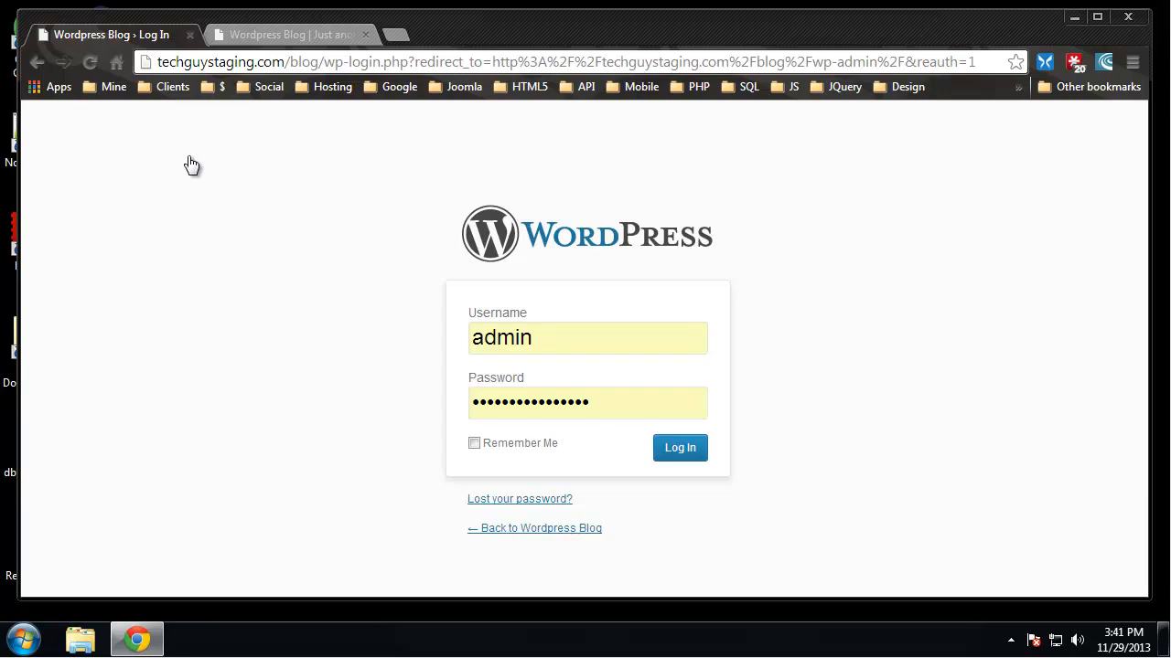
- Search the web in a new tab for "better wp security wordpress" and open the plugin's WordPress.org page
click(395, 36)
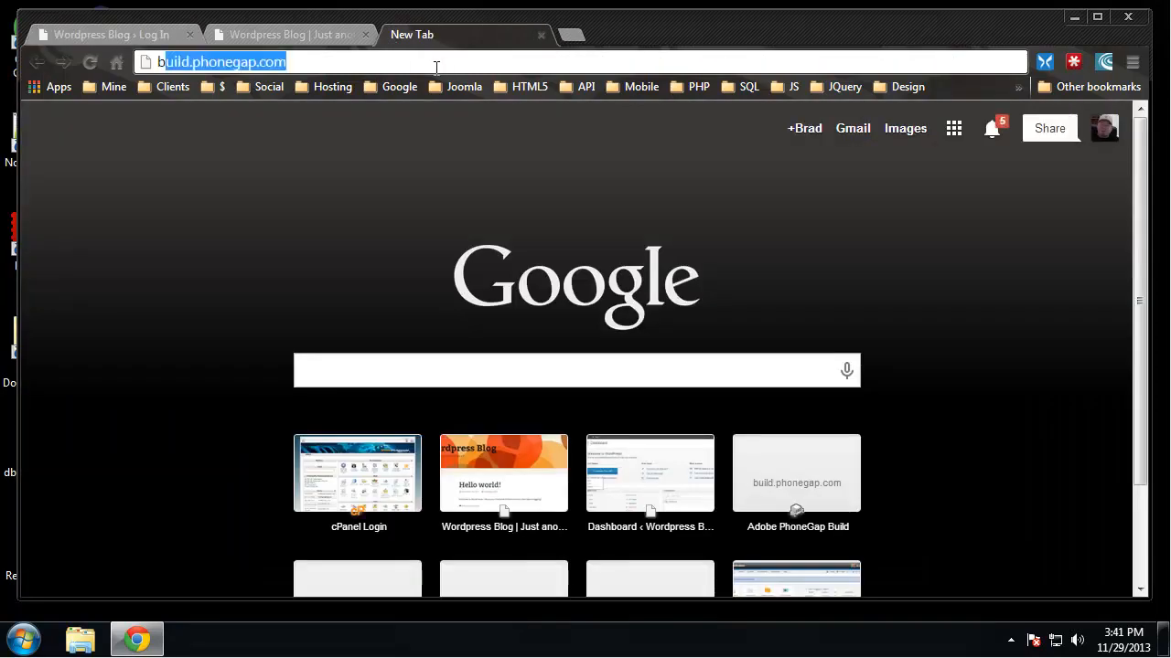
text(better )
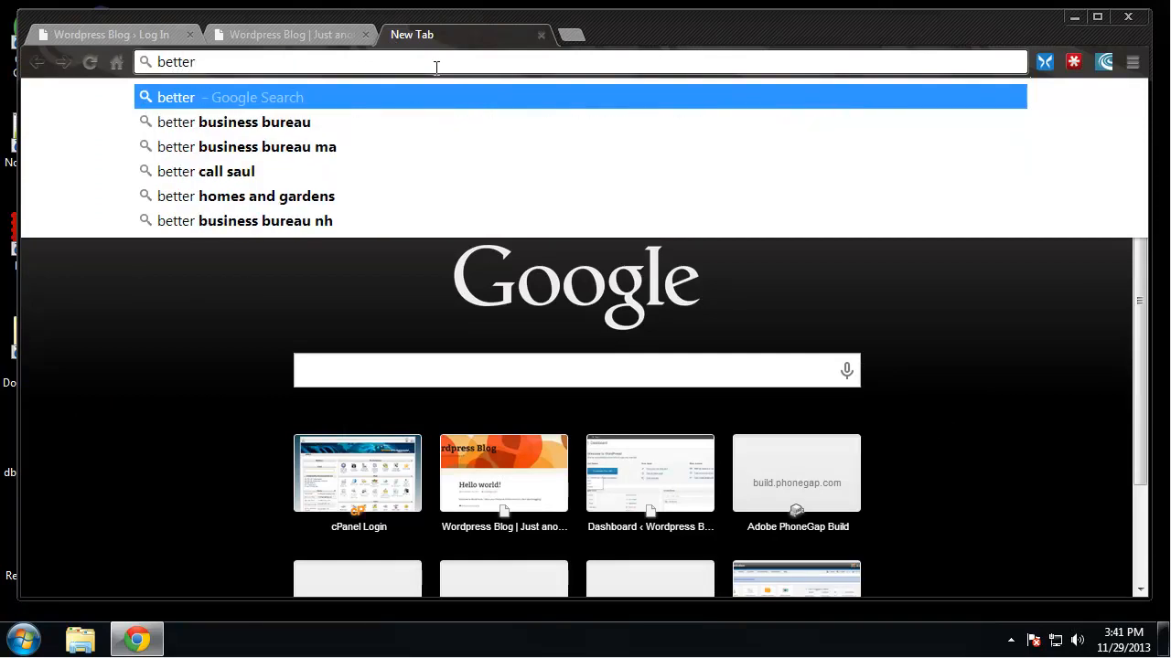
text(wp se)
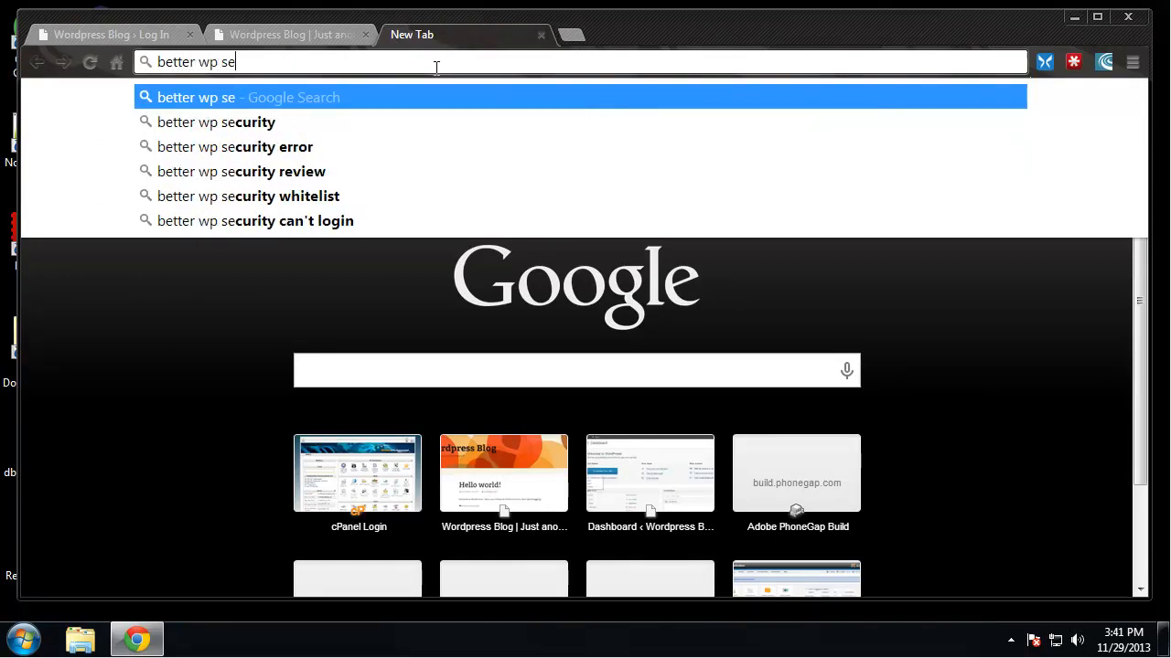
text(curity)
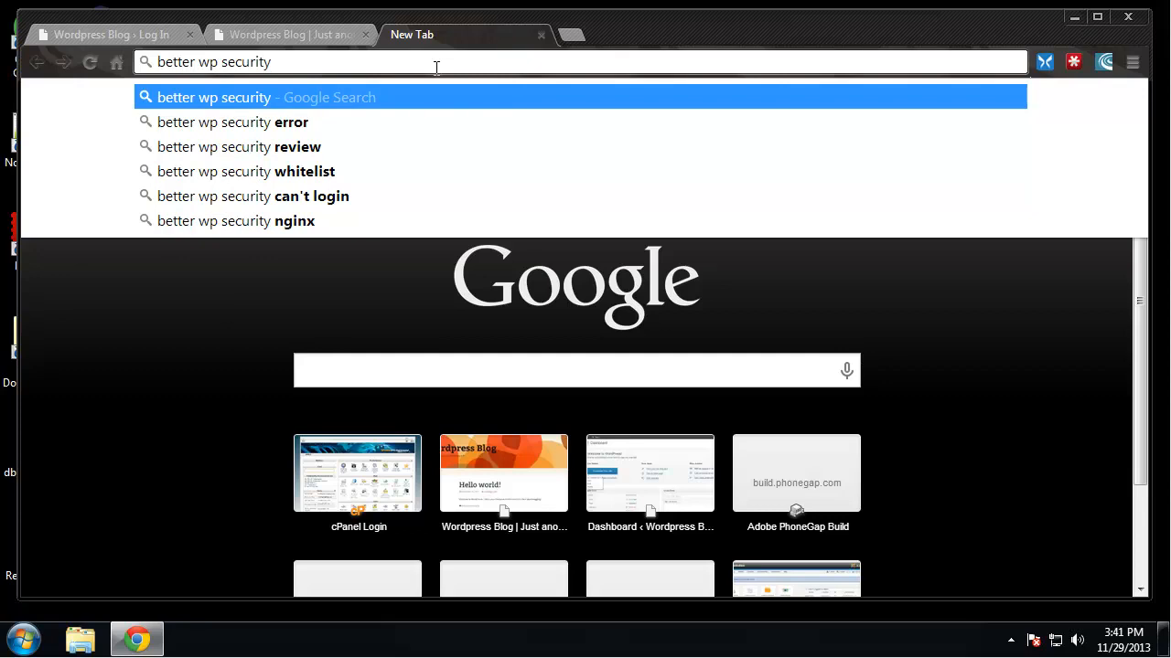
text( wordpres)
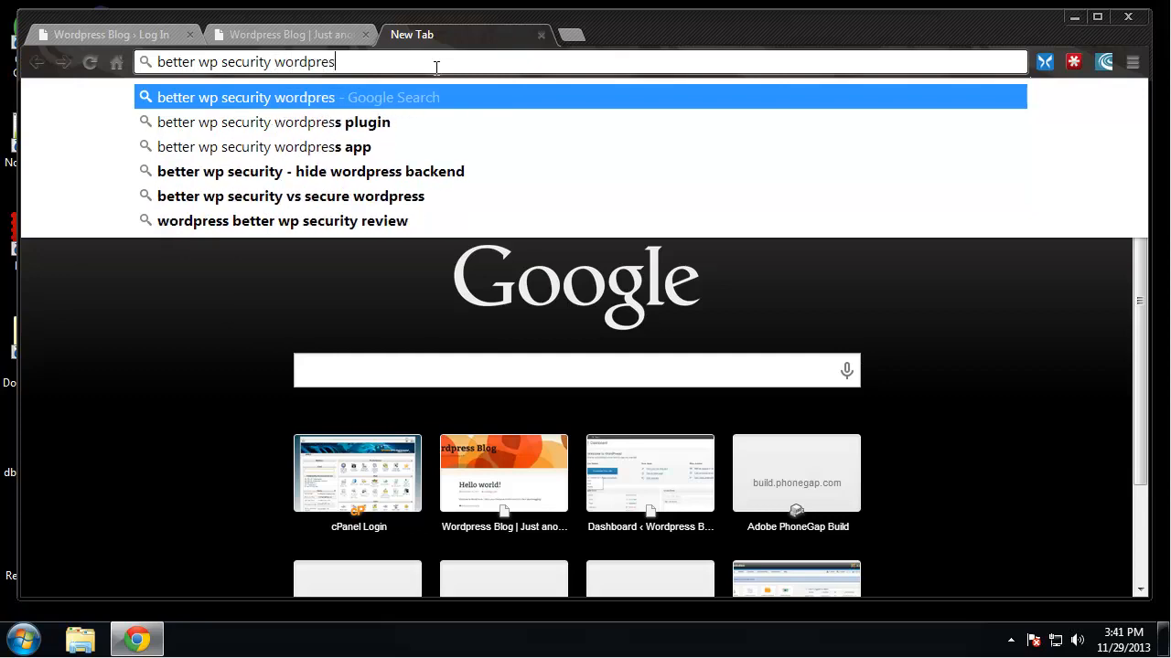
text(s)
key(Return)
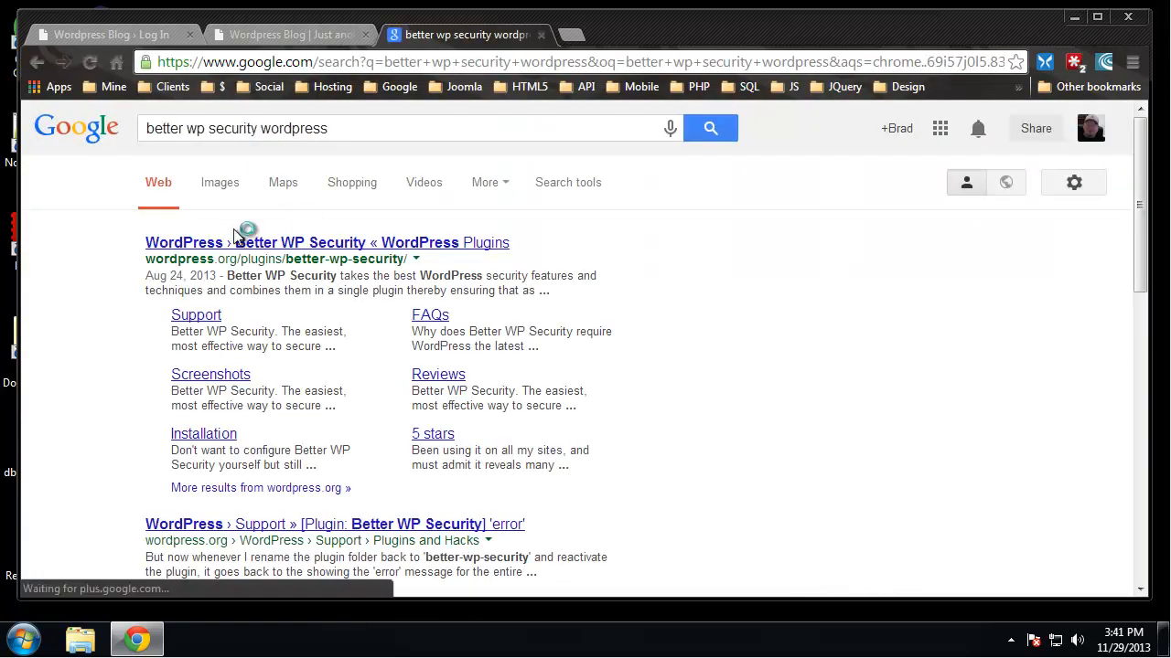
click(261, 243)
- Examine the Better WP Security page's description, ratings and feature list
scroll(260, 273, down, 2)
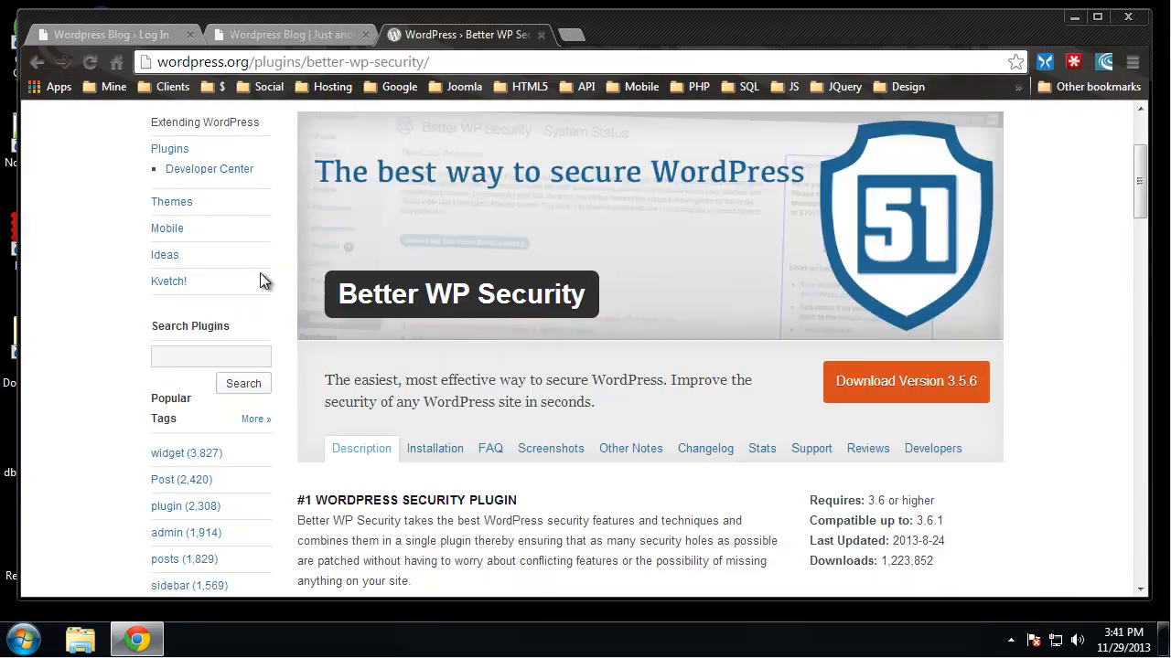
scroll(260, 279, down, 5)
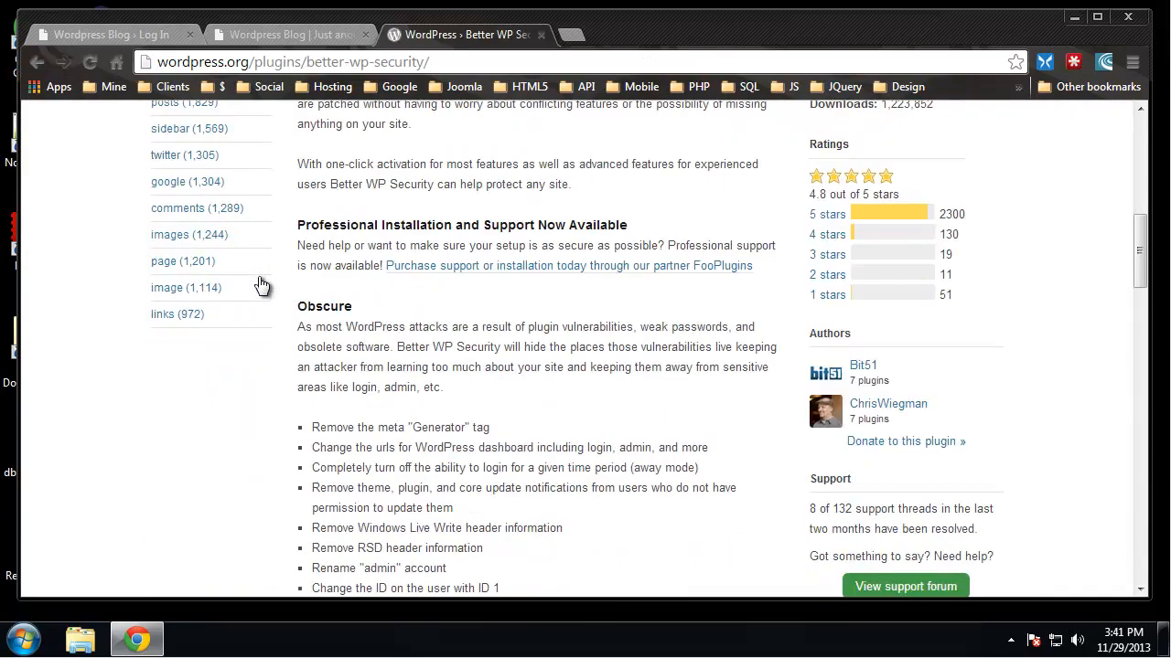
scroll(260, 286, down, 1)
scroll(406, 339, up, 2)
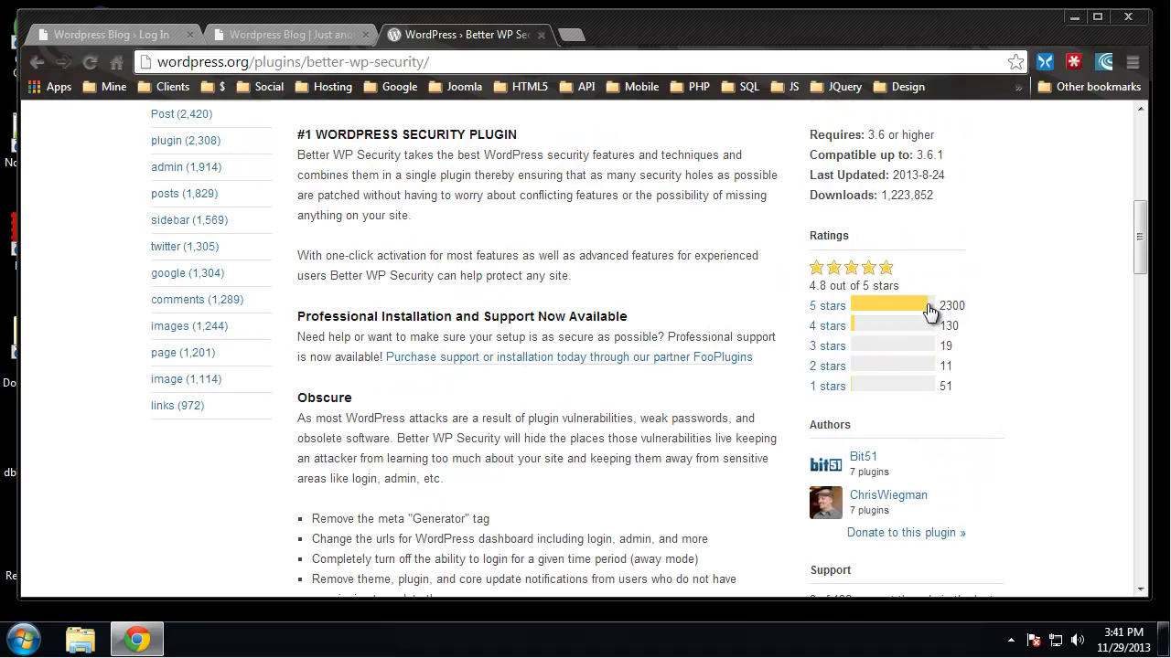
scroll(261, 360, down, 4)
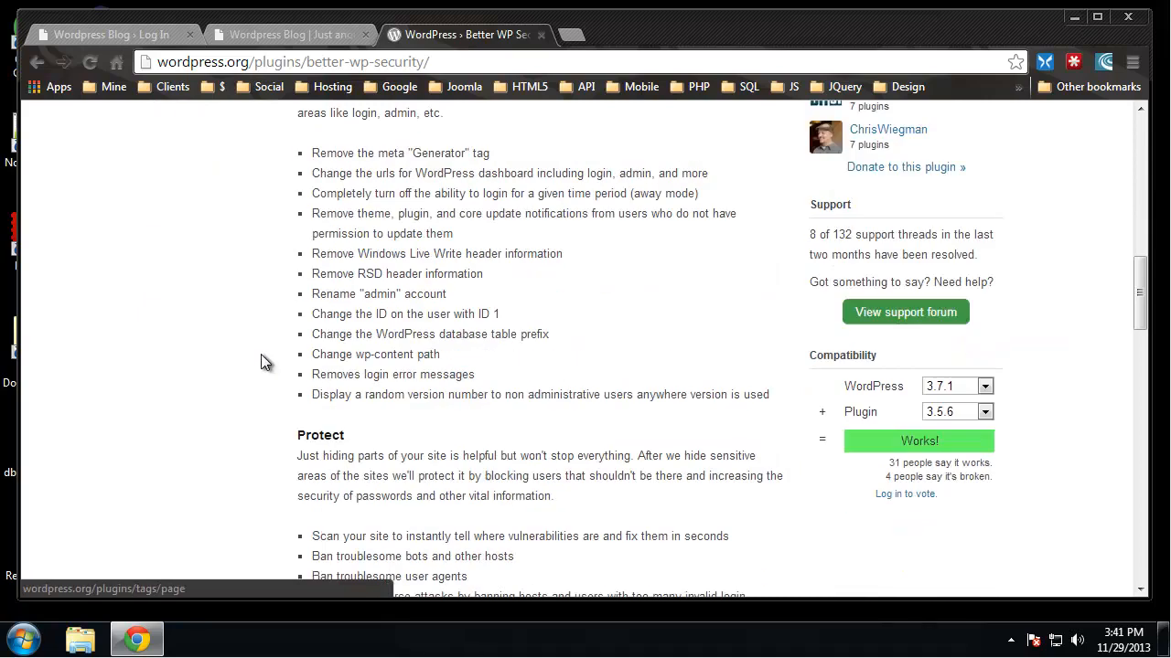
scroll(409, 382, up, 1)
scroll(410, 383, up, 7)
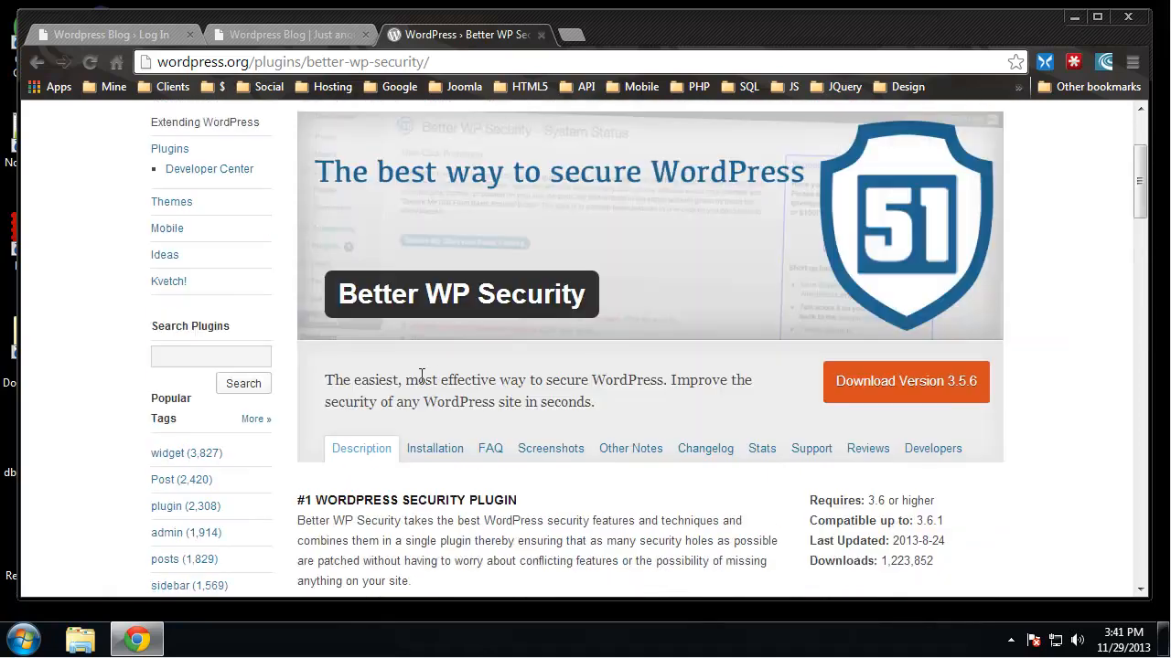
- Download Better WP Security 3.5.6 to the Downloads folder and open the zip archive
click(920, 389)
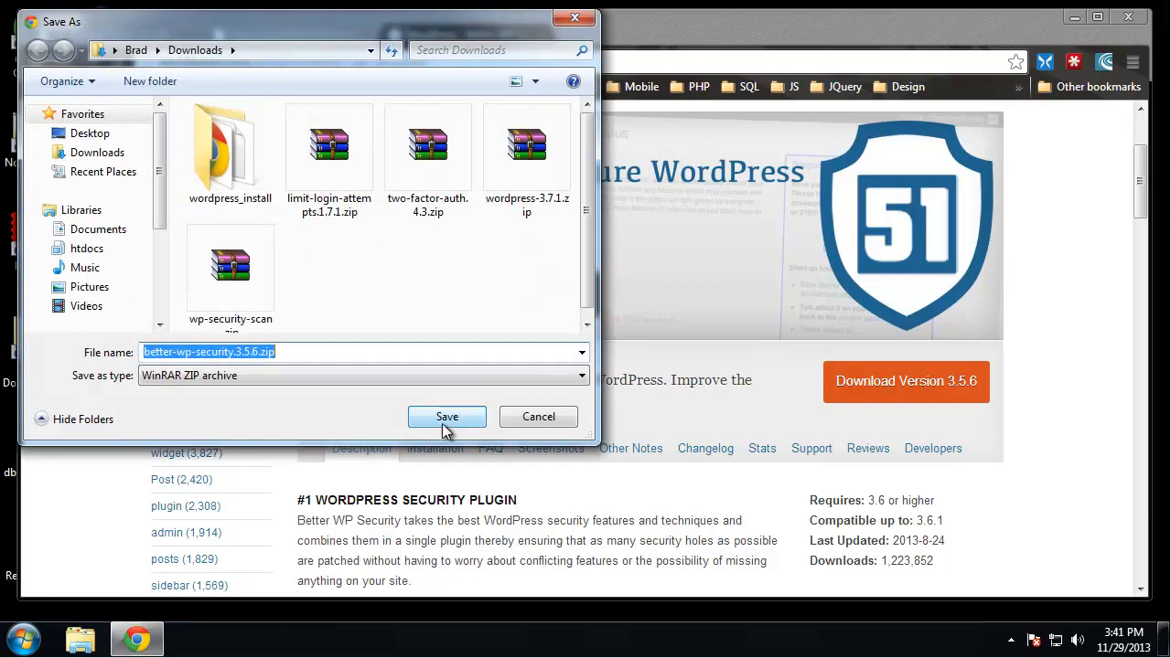
click(446, 419)
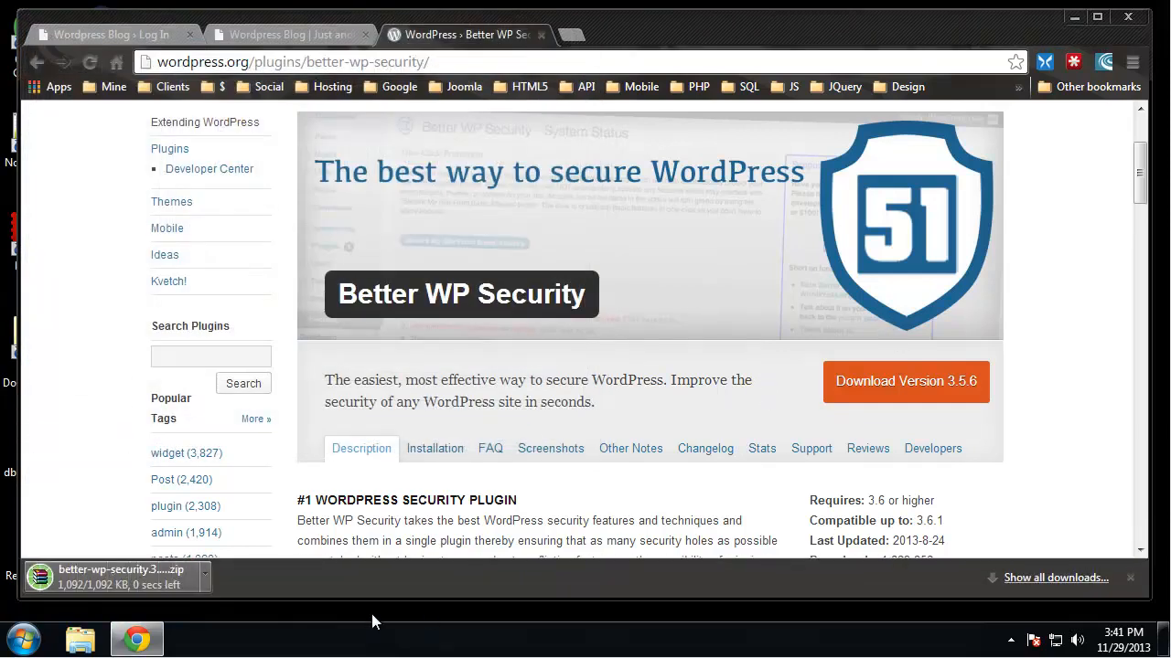
click(205, 589)
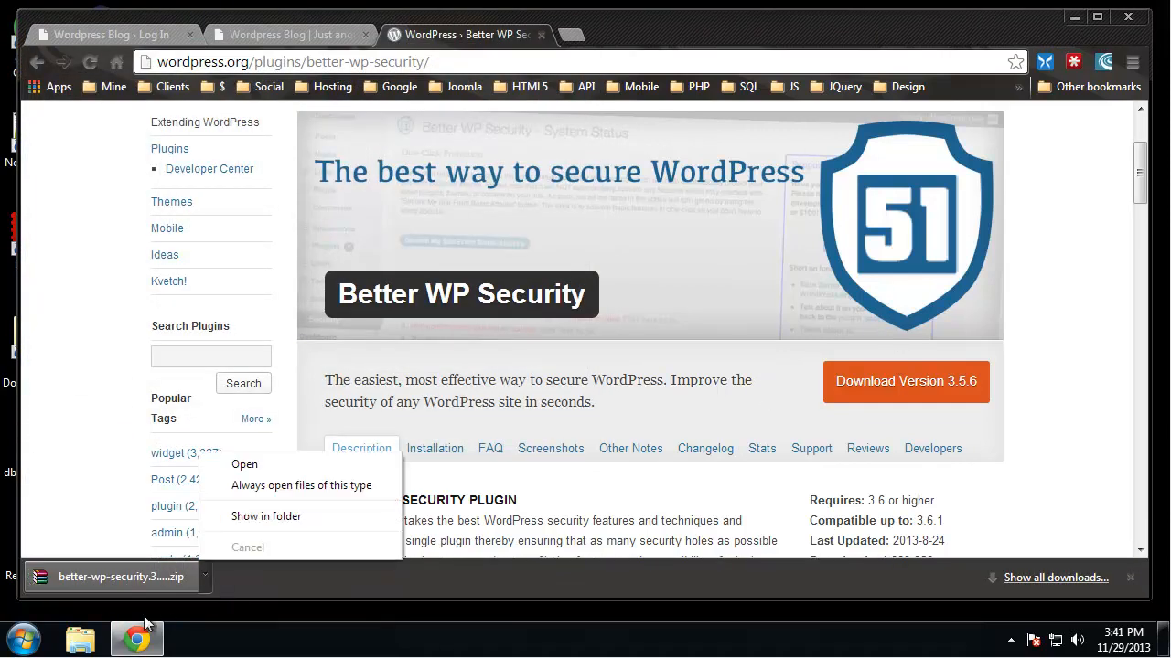
click(295, 472)
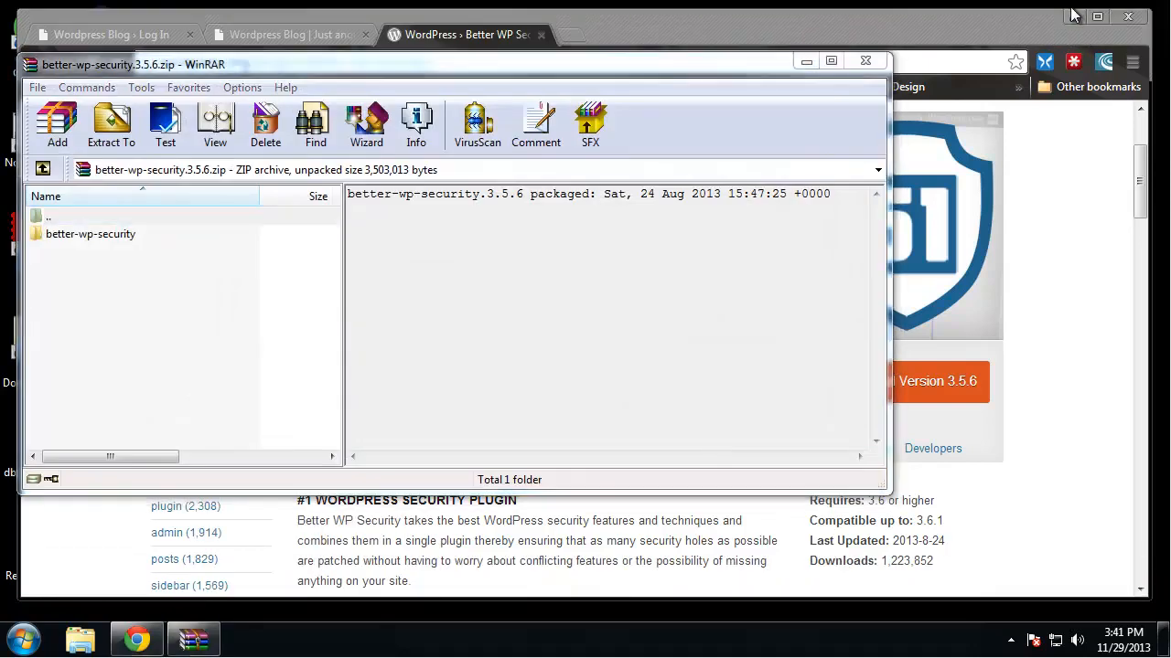
- Minimize the browser, then narrow the archive window and move it beside the desktop icons
click(1071, 15)
drag(884, 219, 445, 217)
drag(242, 66, 419, 44)
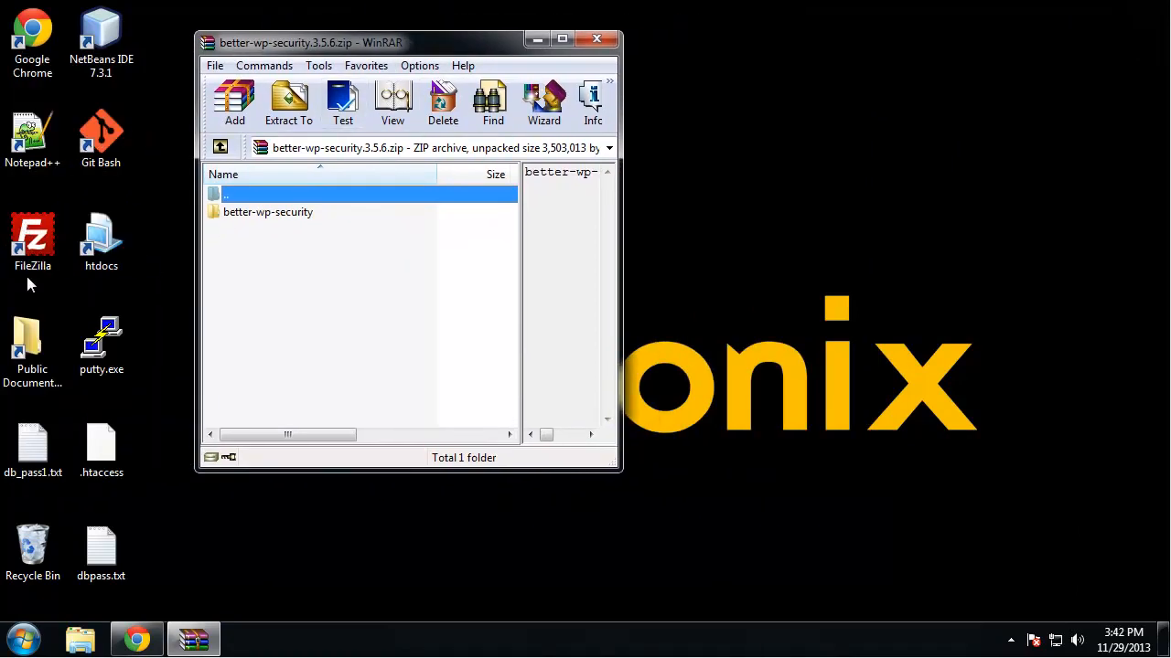
- Launch FileZilla and connect to the techguystaging.com server from the saved quick connections
double_click(30, 224)
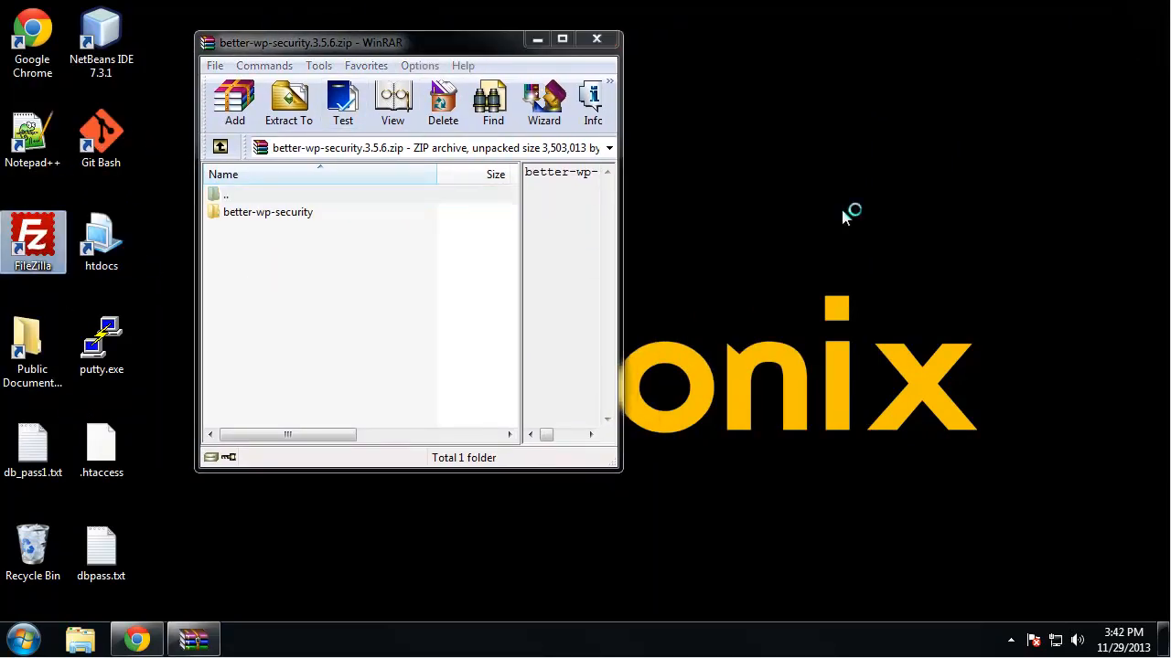
click(937, 97)
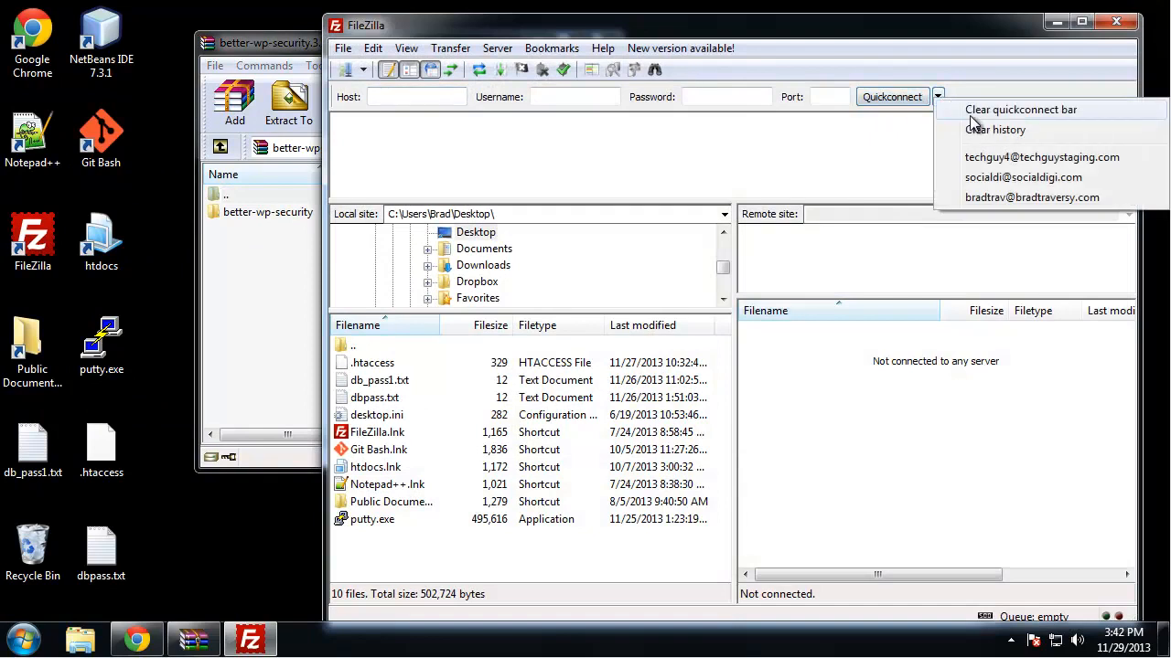
click(1001, 158)
- Open the remote folder /public_html/blog/wp-content/plugins on the server
click(848, 523)
scroll(847, 537, down, 1)
double_click(846, 523)
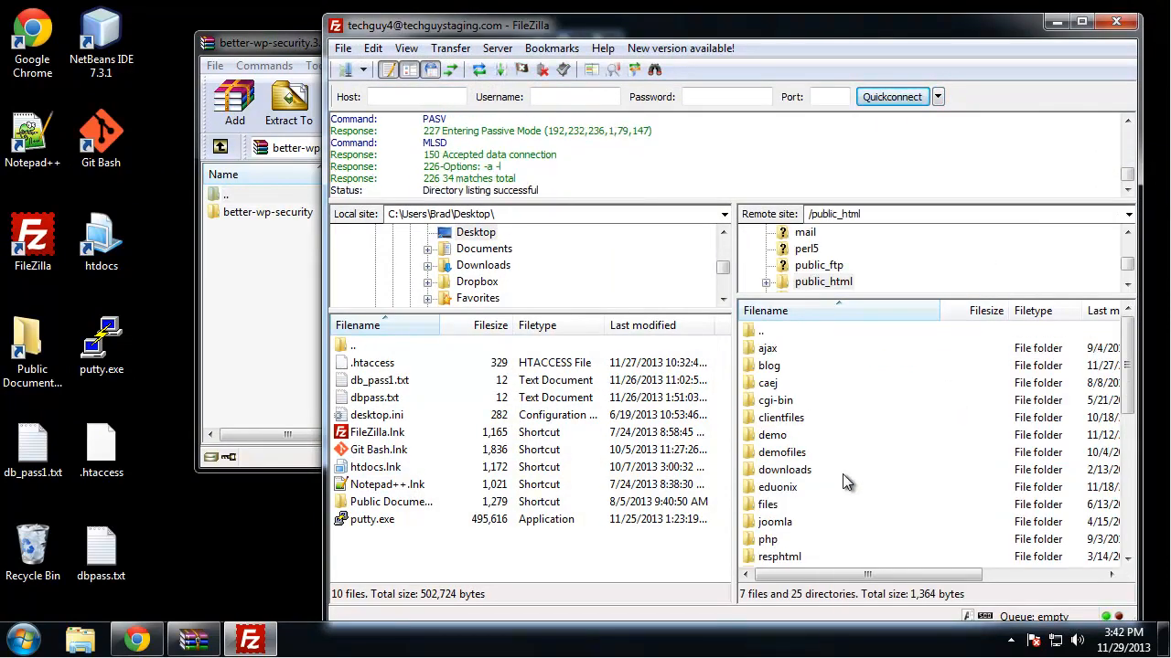
double_click(795, 368)
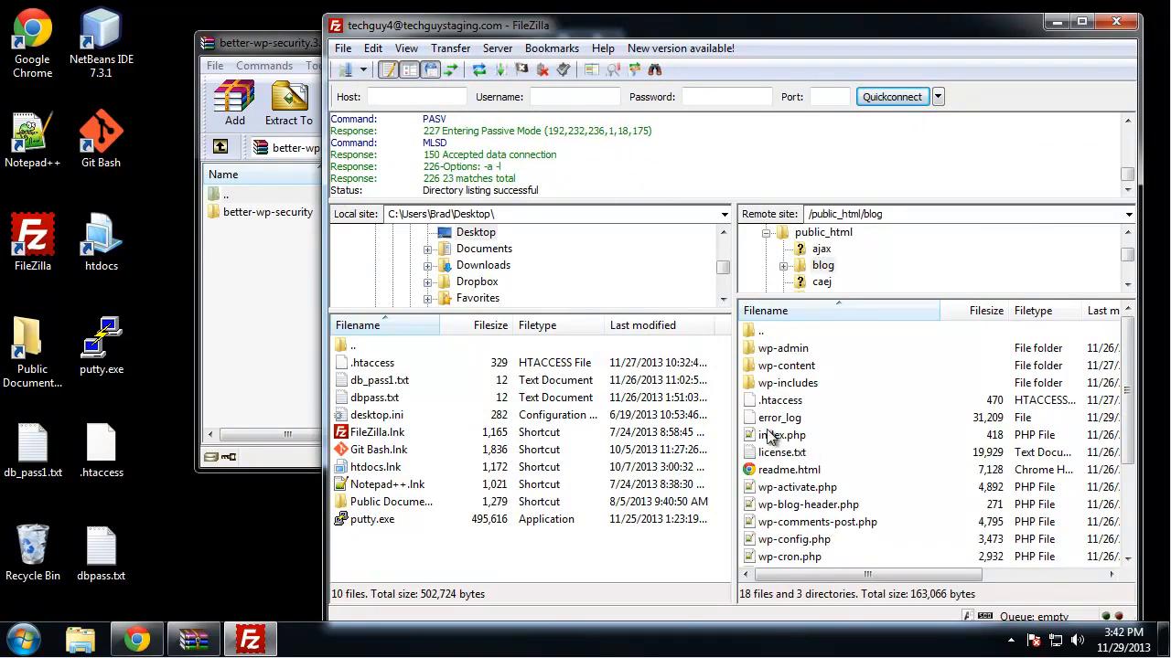
click(796, 372)
double_click(796, 370)
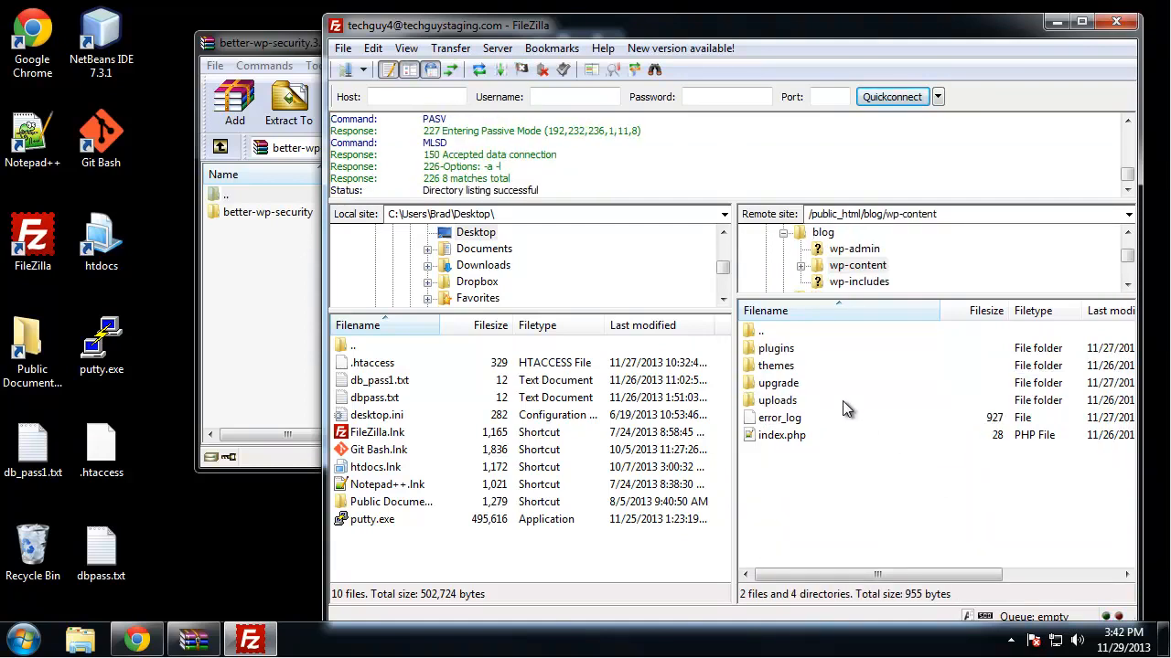
double_click(787, 355)
- Upload the better-wp-security folder from the open archive into the remote plugins folder
click(267, 345)
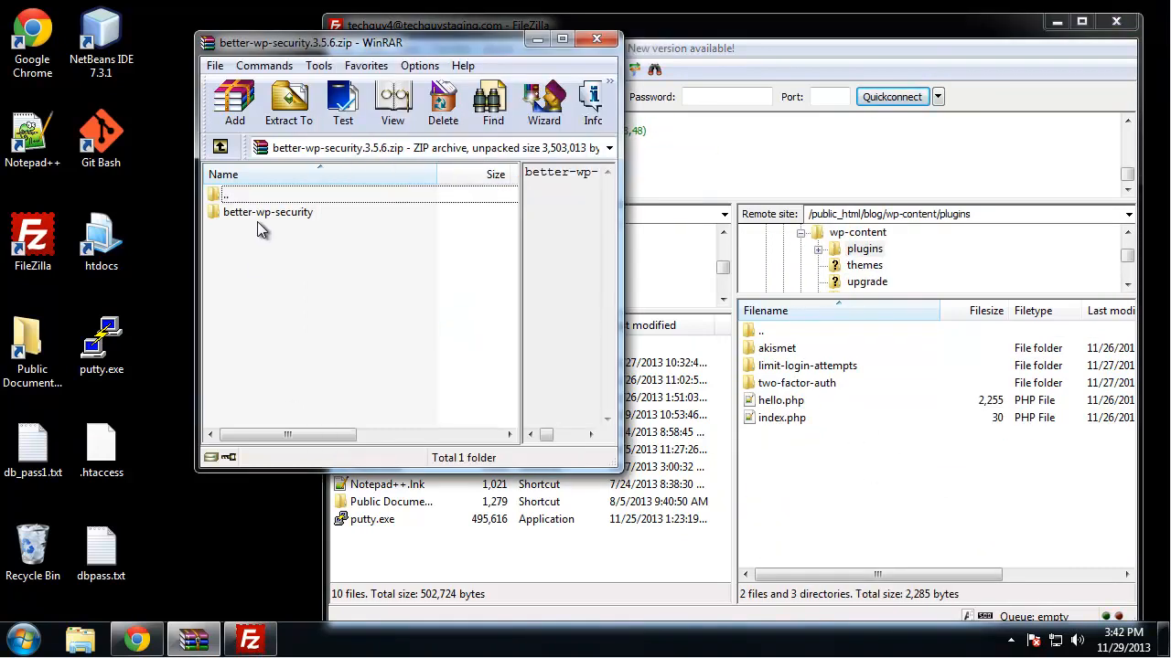
click(261, 212)
drag(247, 211, 830, 491)
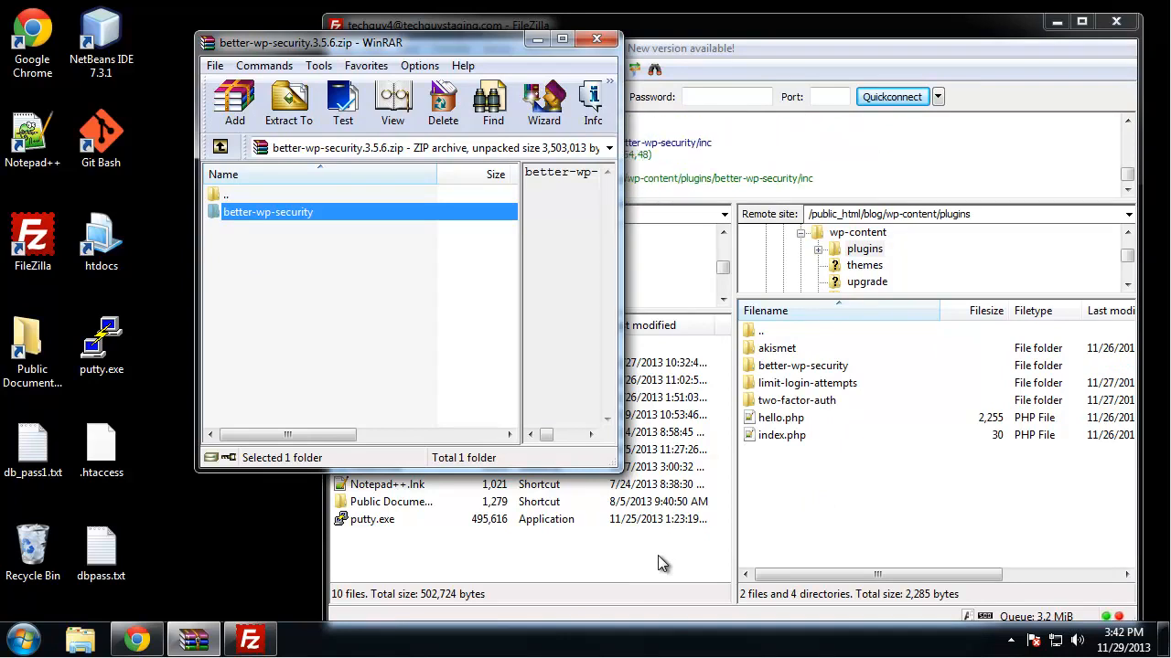
click(820, 528)
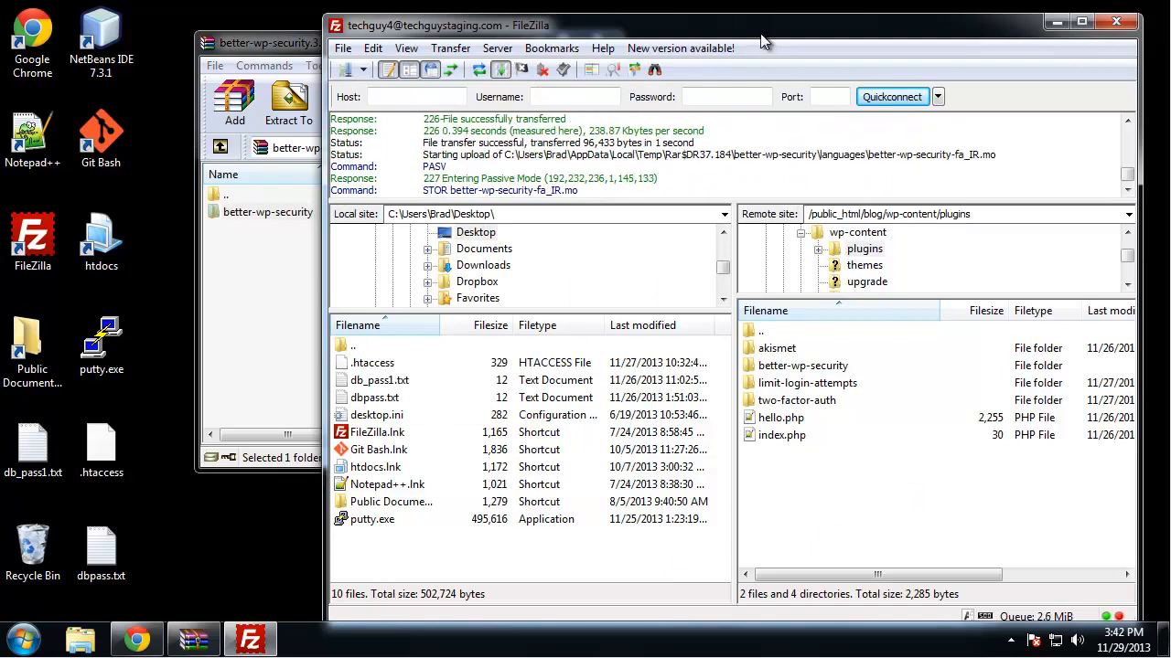
drag(760, 26, 740, 18)
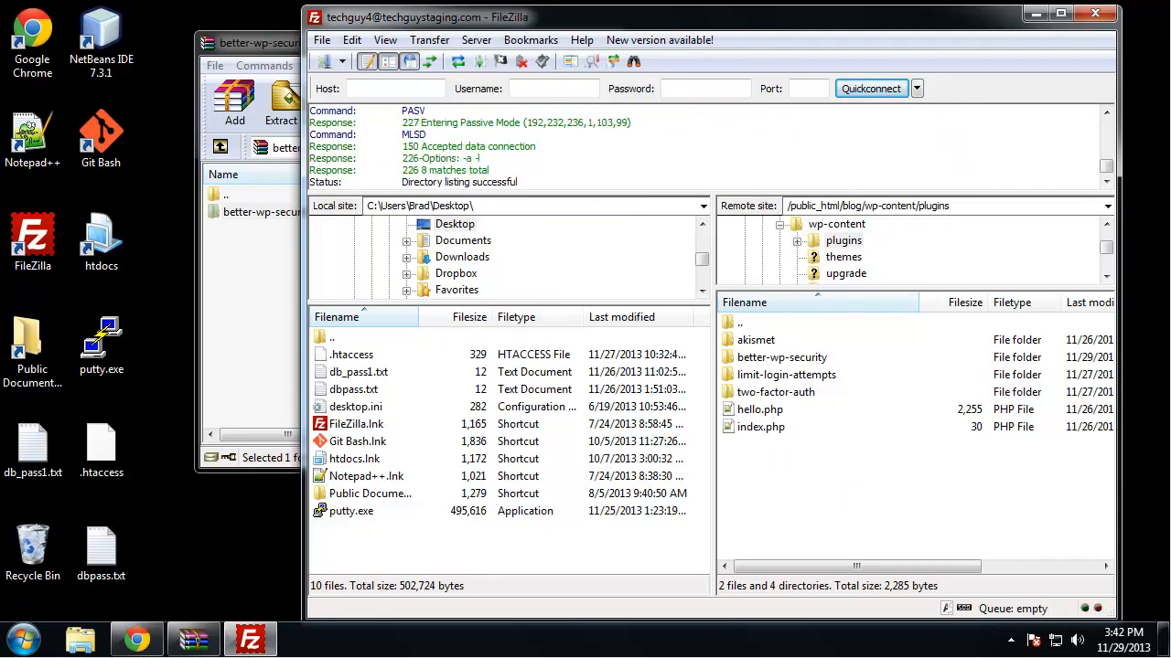
- Switch to Chrome and log in to the WordPress blog's admin with the account username and password
click(137, 640)
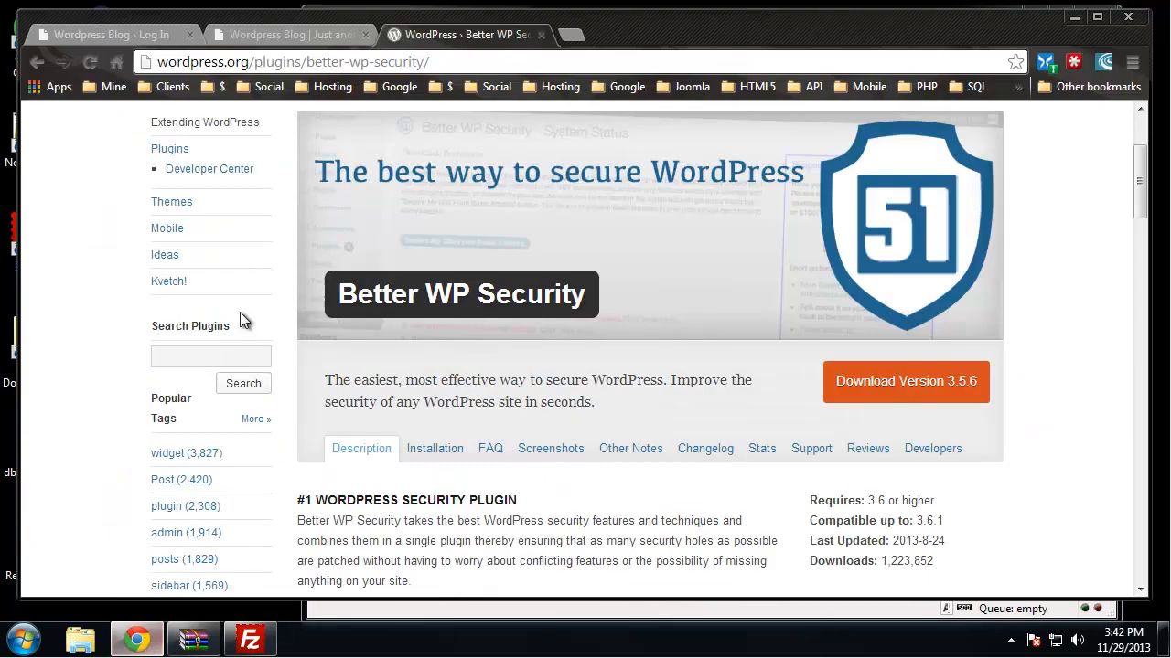
click(141, 35)
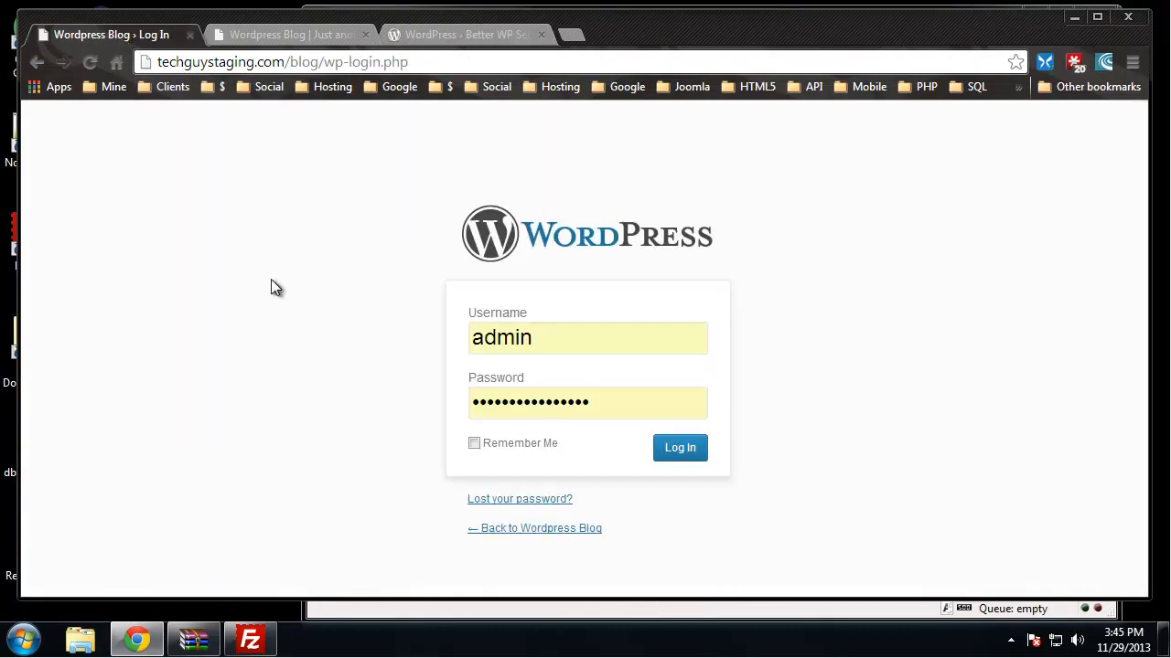
click(552, 338)
drag(567, 338, 462, 338)
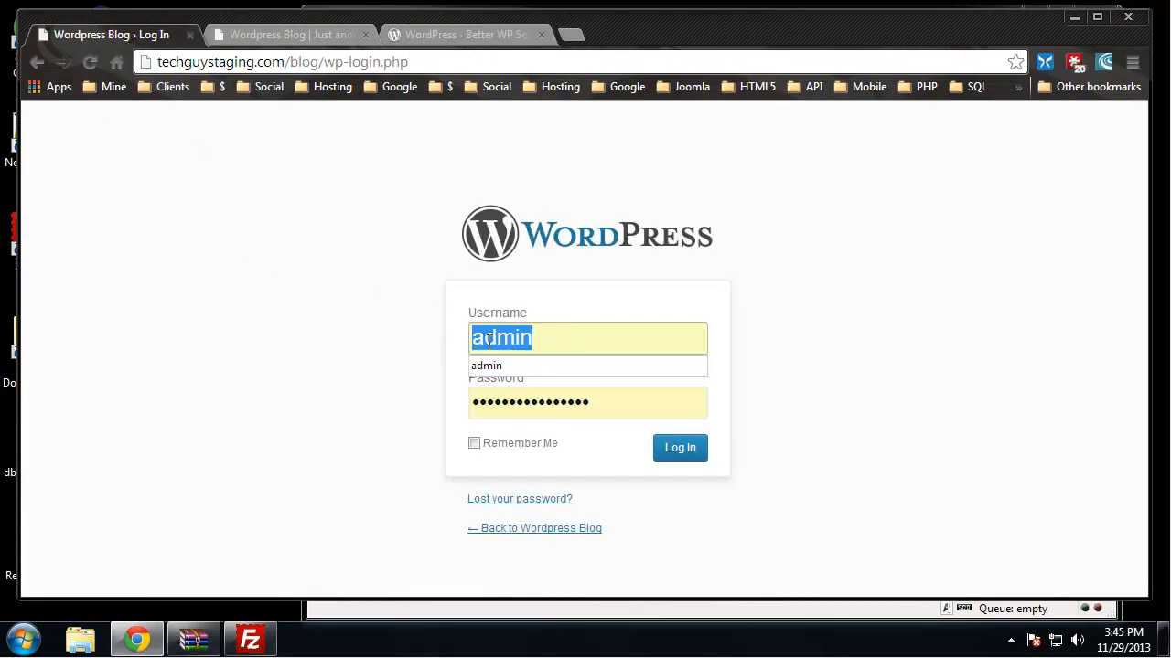
text(BradT)
key(Tab)
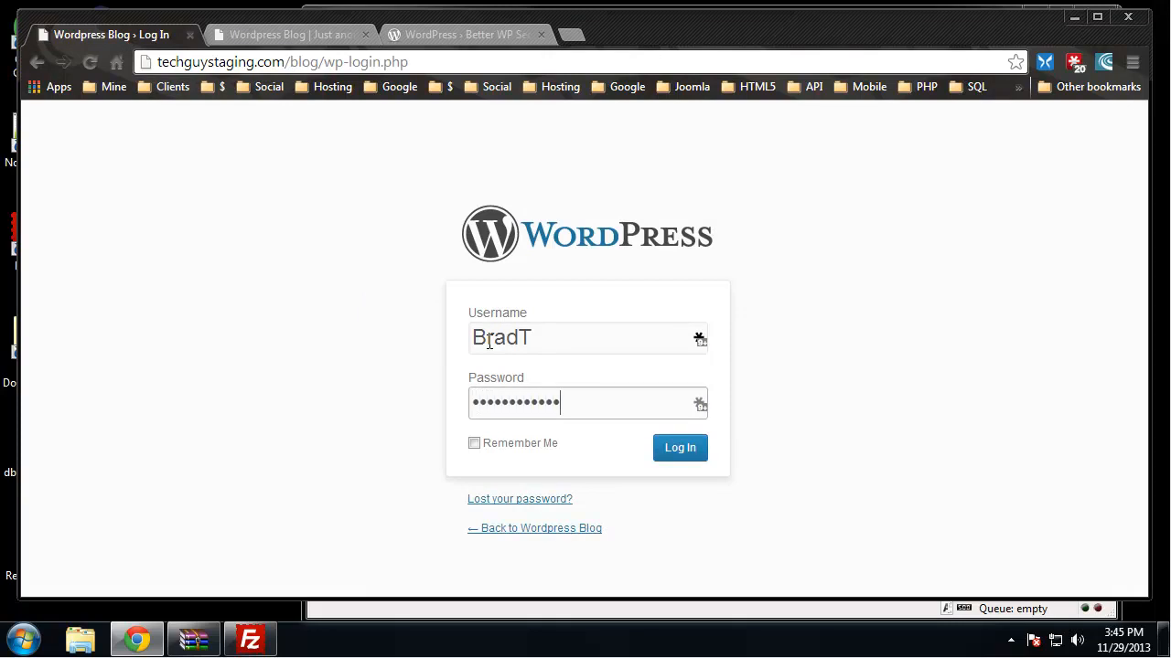
key(Return)
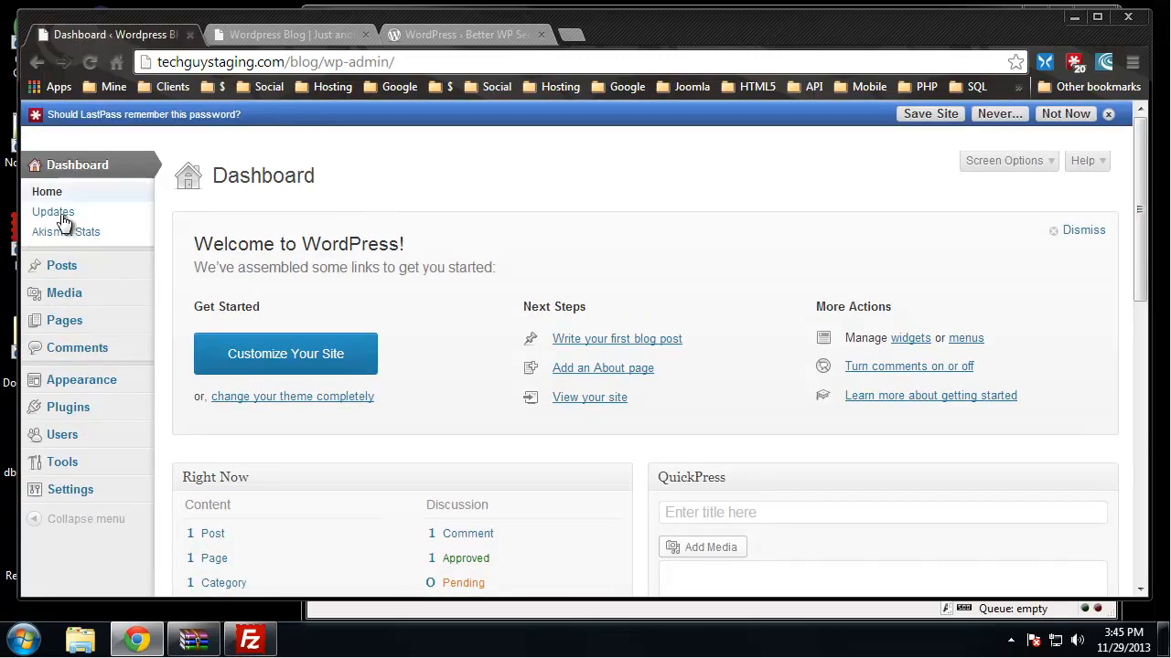
- Activate Better WP Security among the installed plugins and dismiss the LastPass prompt to remember the password
scroll(264, 150, down, 1)
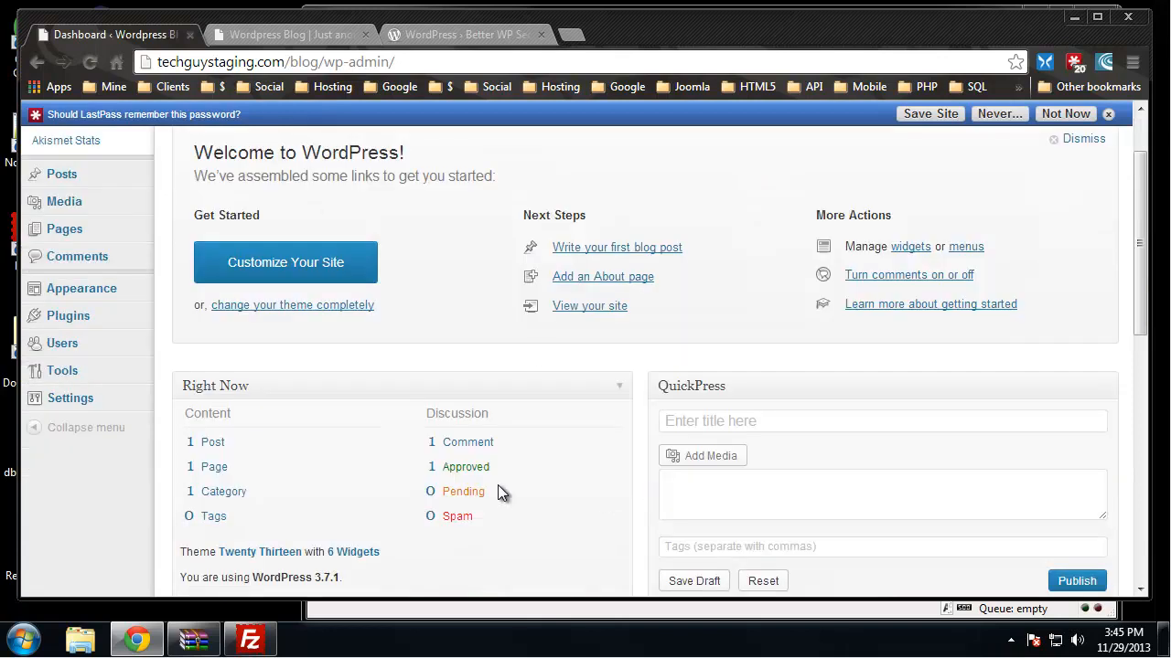
click(62, 319)
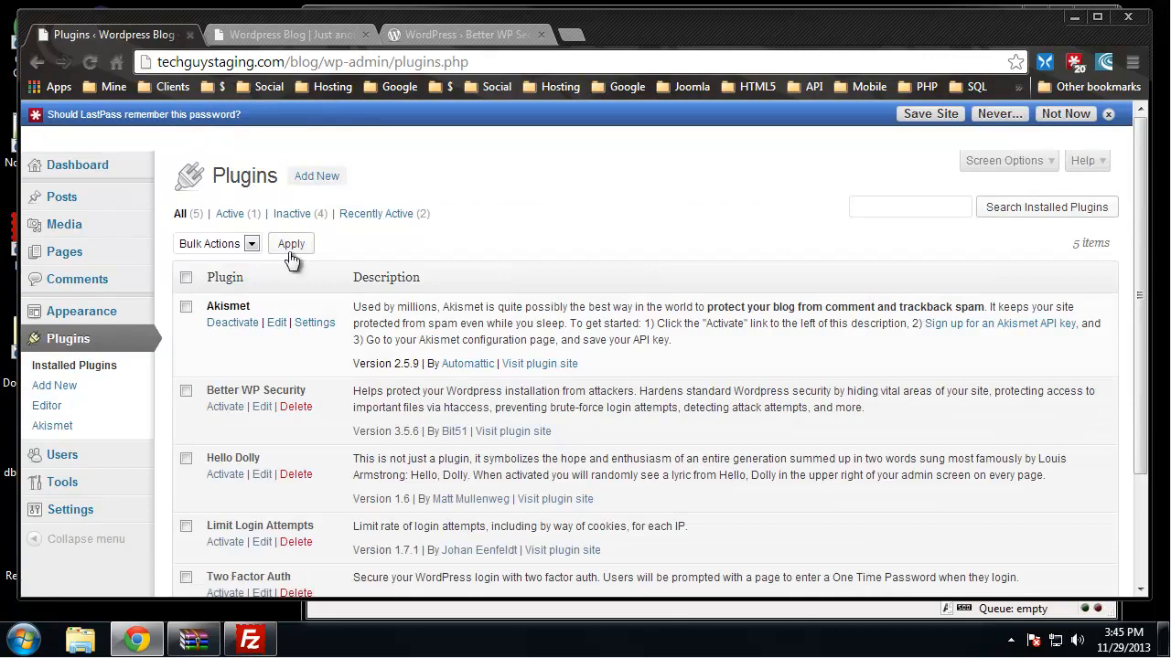
scroll(327, 236, down, 3)
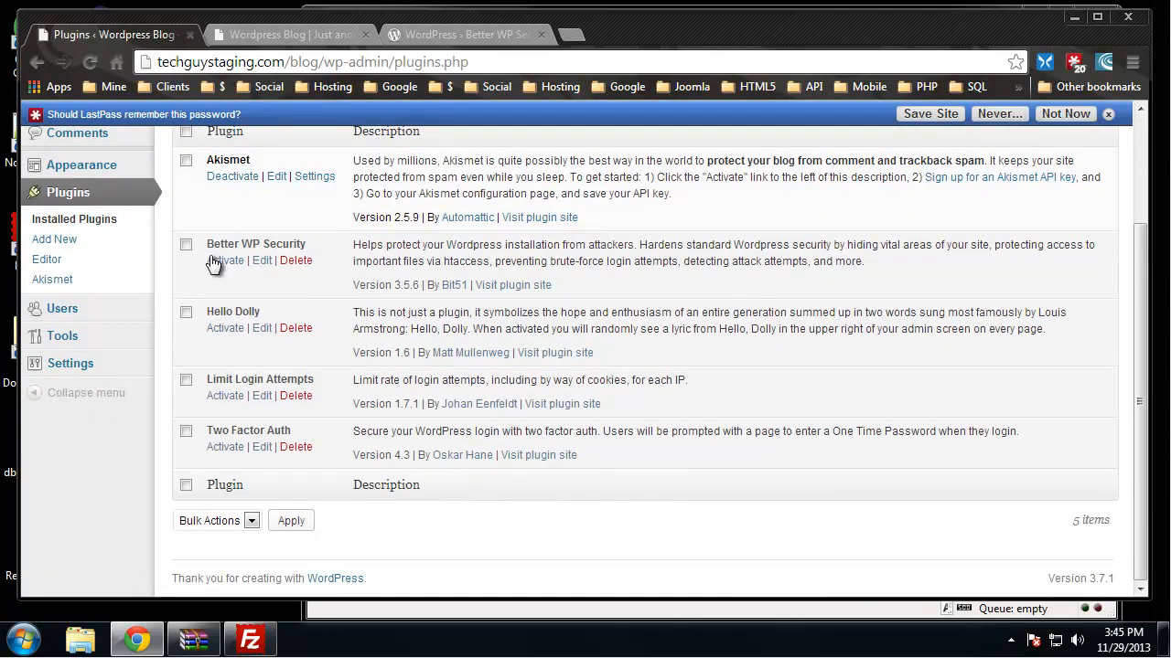
click(227, 261)
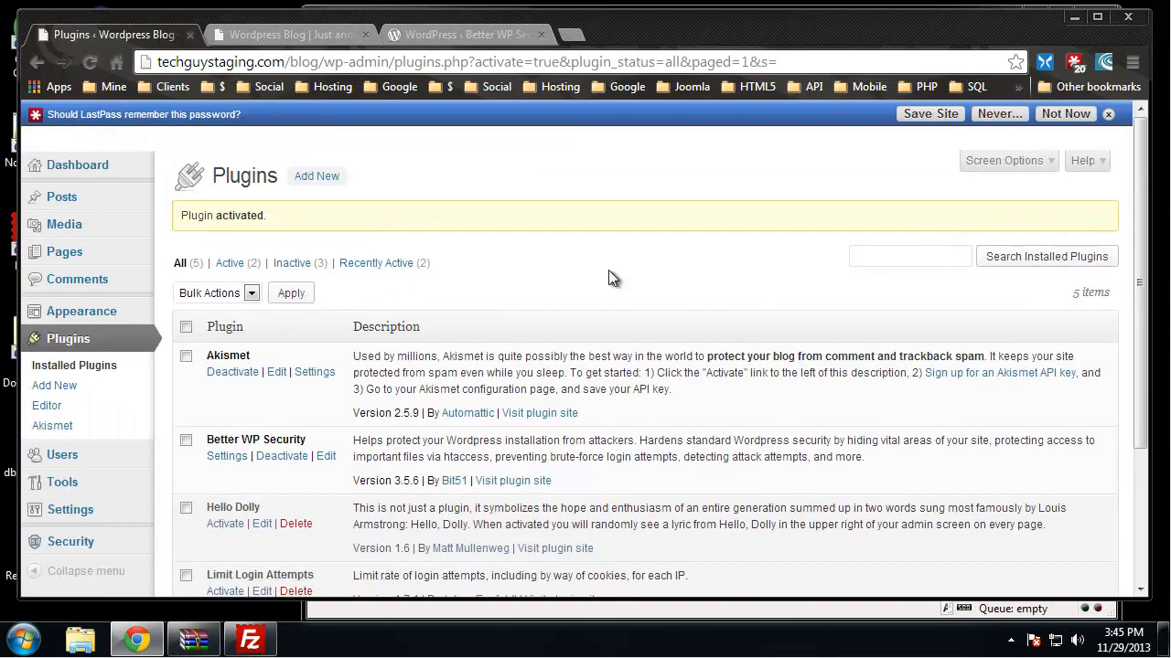
click(1108, 114)
scroll(469, 235, down, 3)
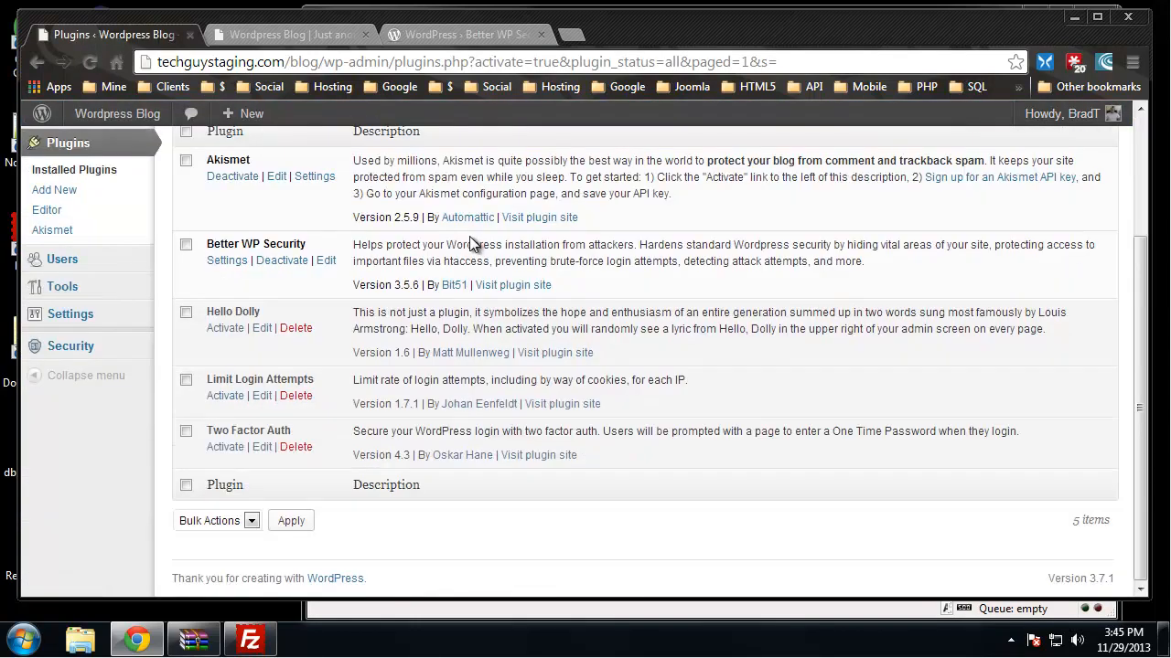
- Create a database backup from the Security page and decline one-click protection in favour of configuring everything manually
click(67, 349)
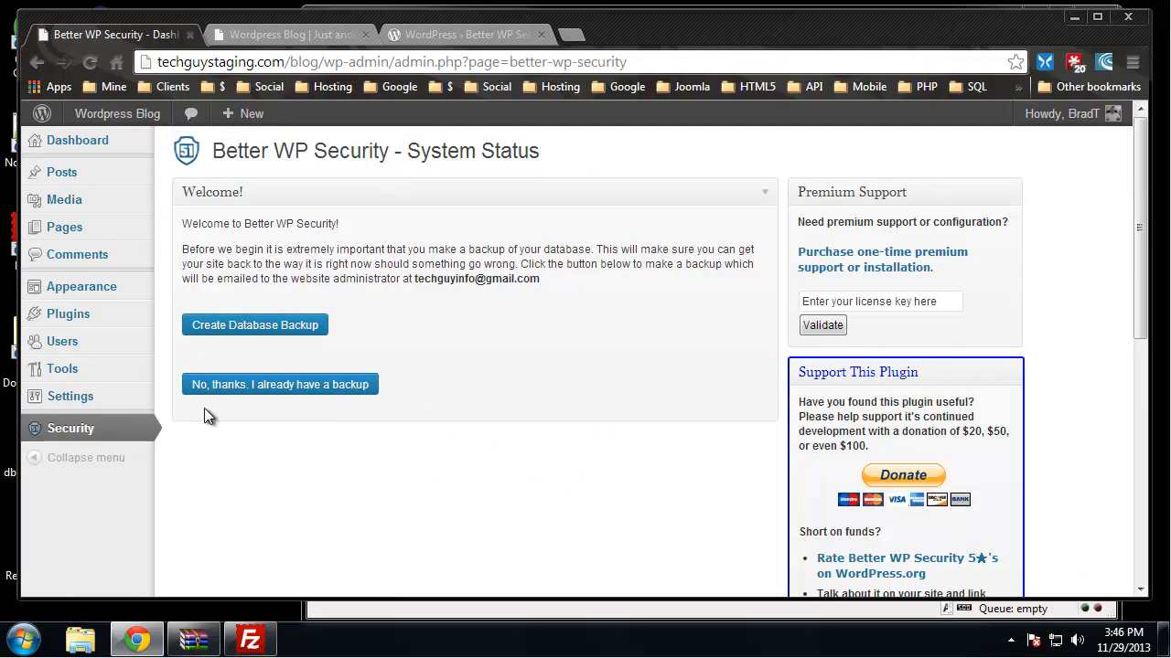
click(251, 326)
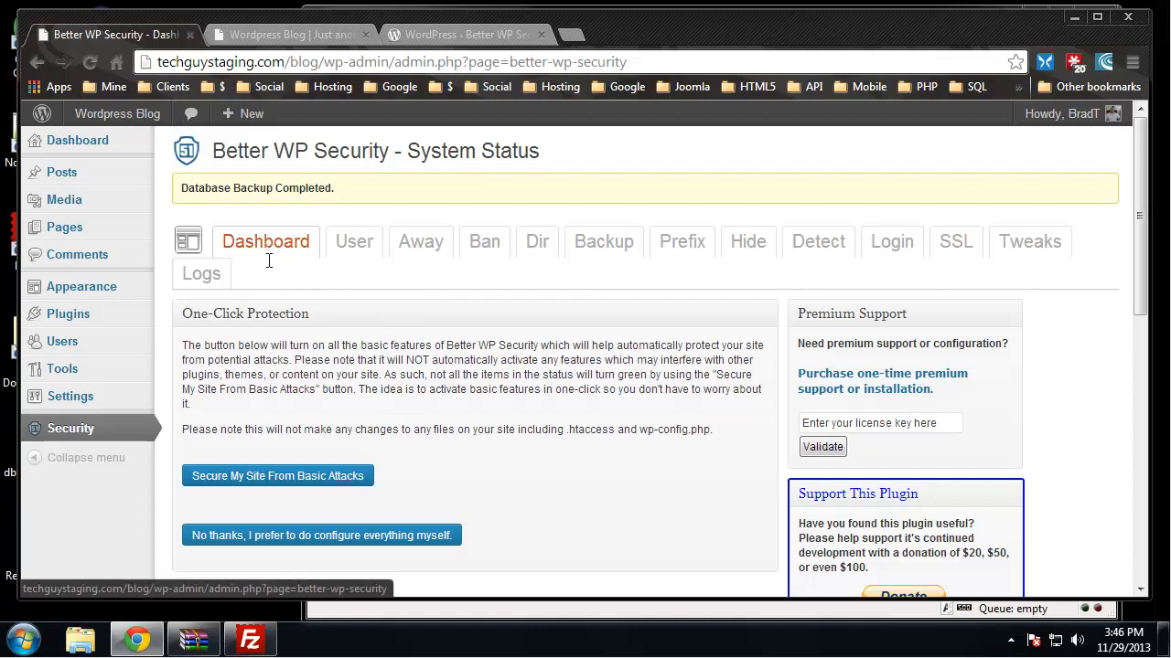
scroll(266, 252, down, 3)
scroll(268, 261, up, 2)
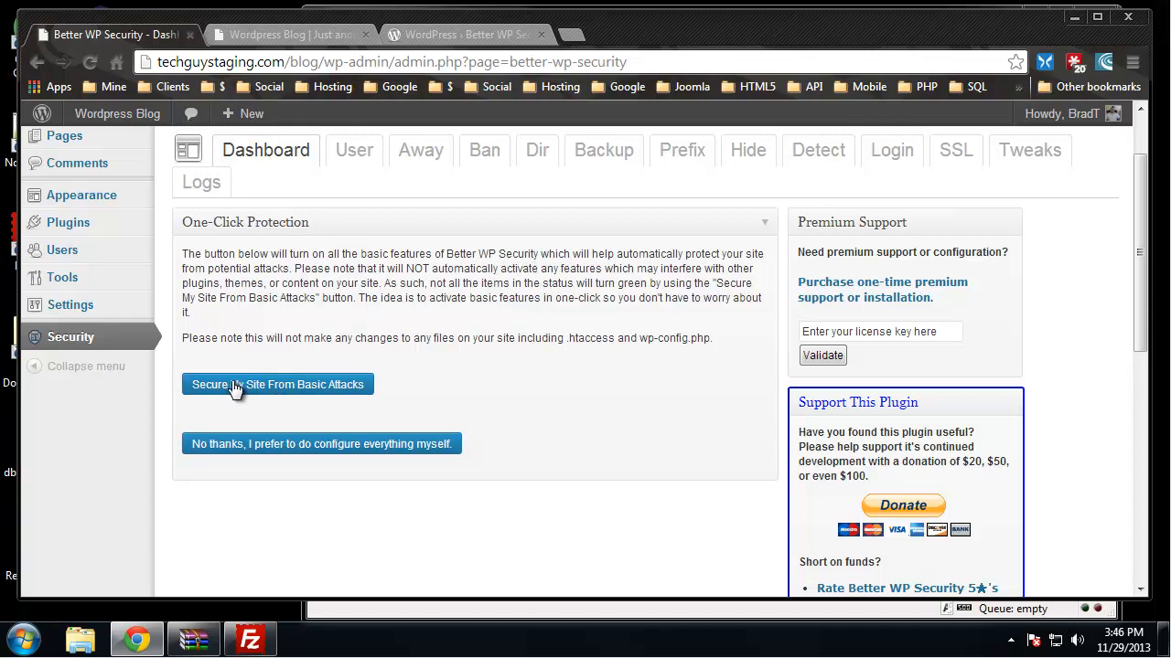
click(383, 451)
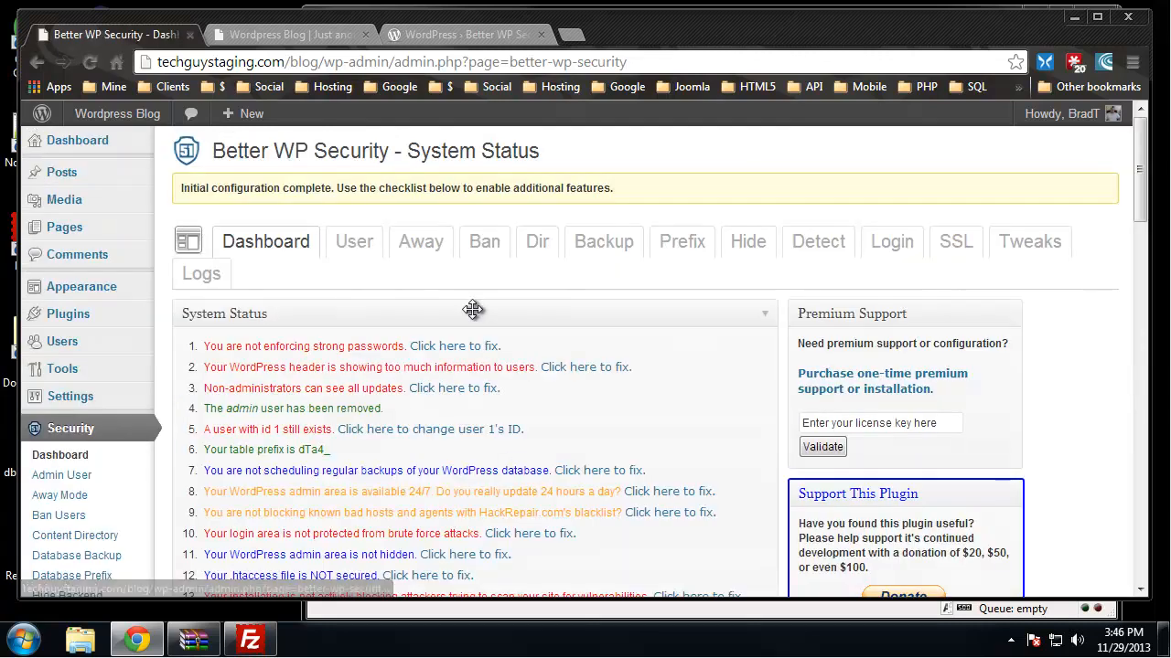
- Follow the strong passwords fix in the System Status checklist, enable strong password enforcement for the Administrator role and save the changes
scroll(499, 405, down, 1)
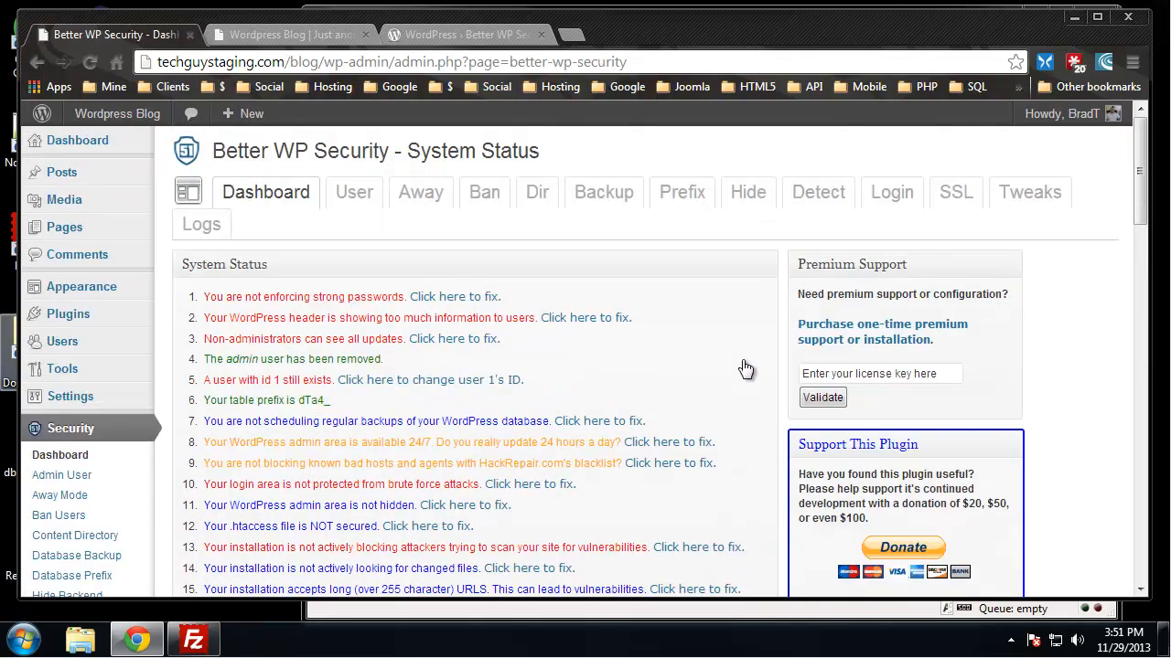
scroll(744, 366, down, 2)
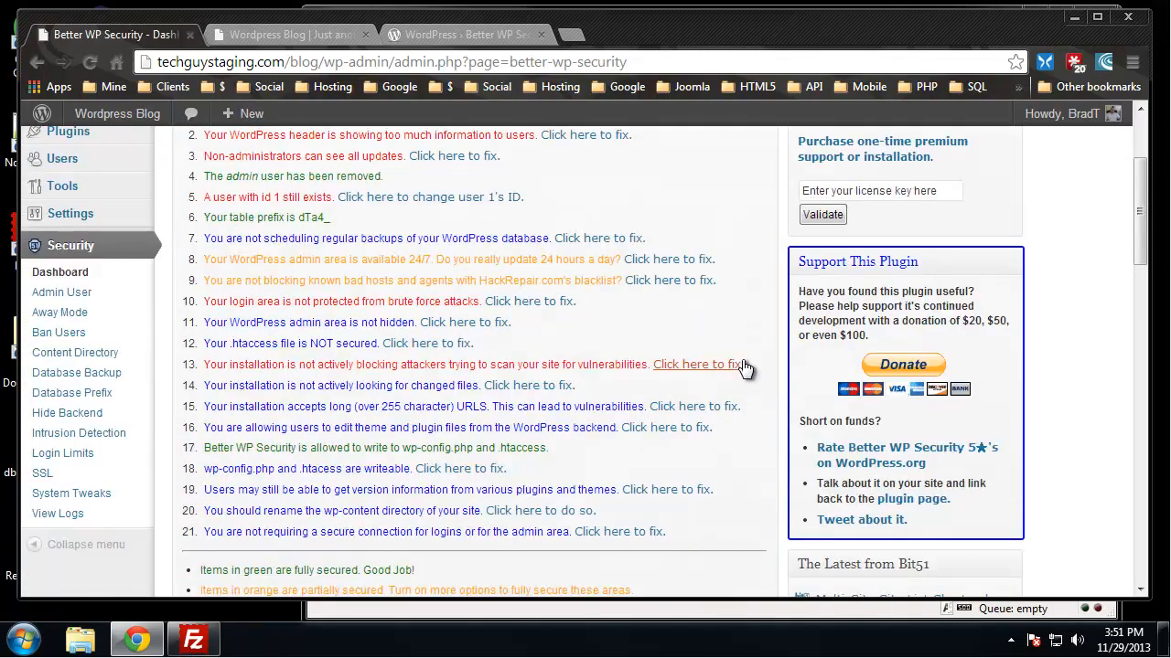
scroll(531, 364, up, 1)
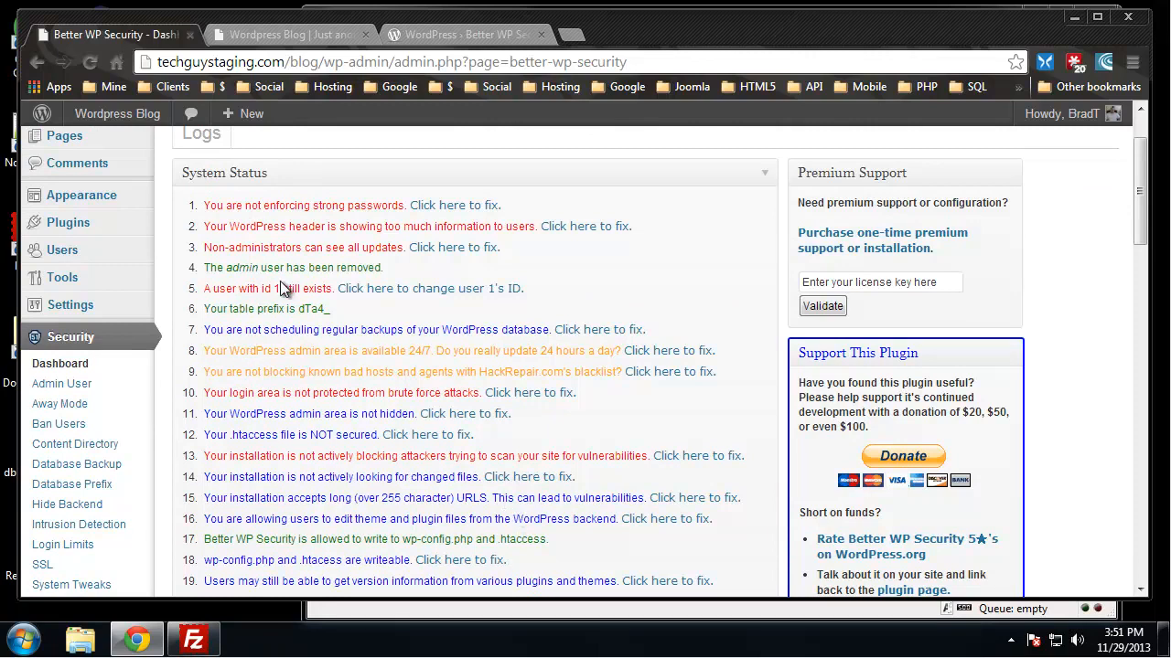
scroll(659, 425, up, 1)
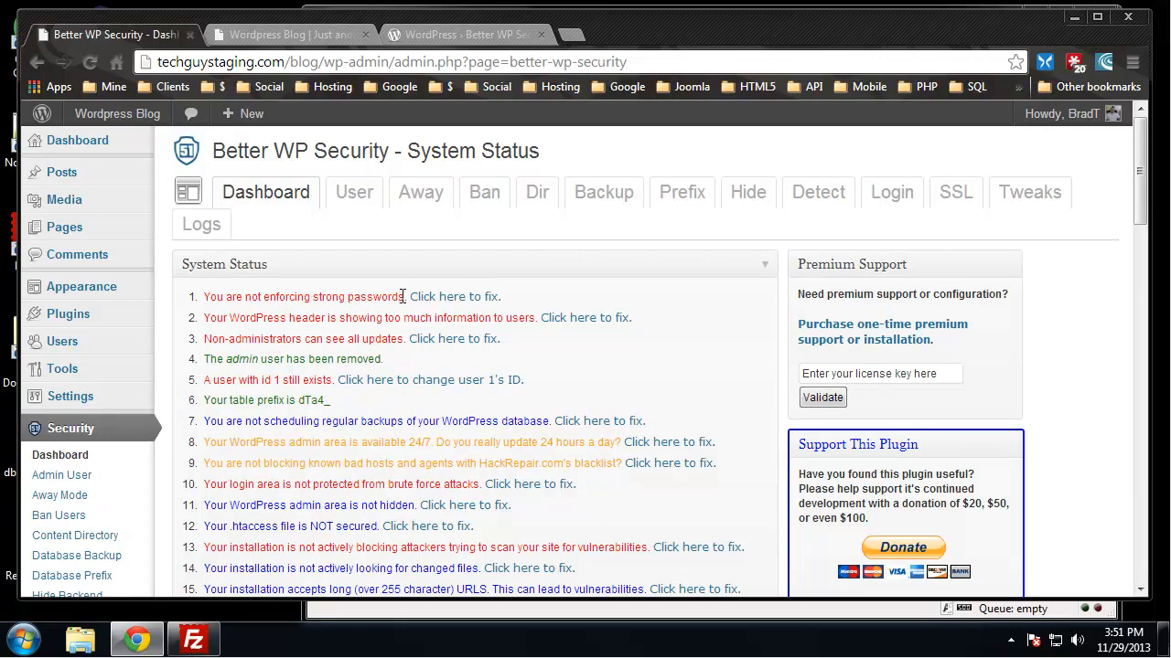
click(447, 299)
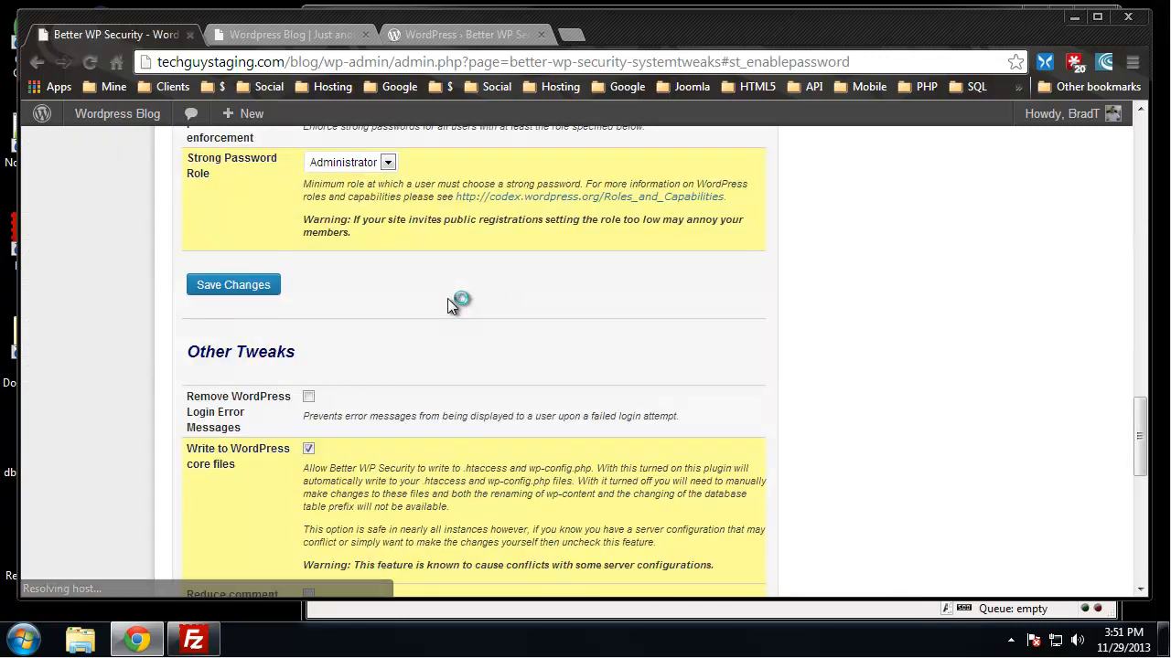
scroll(476, 311, up, 4)
scroll(518, 332, down, 2)
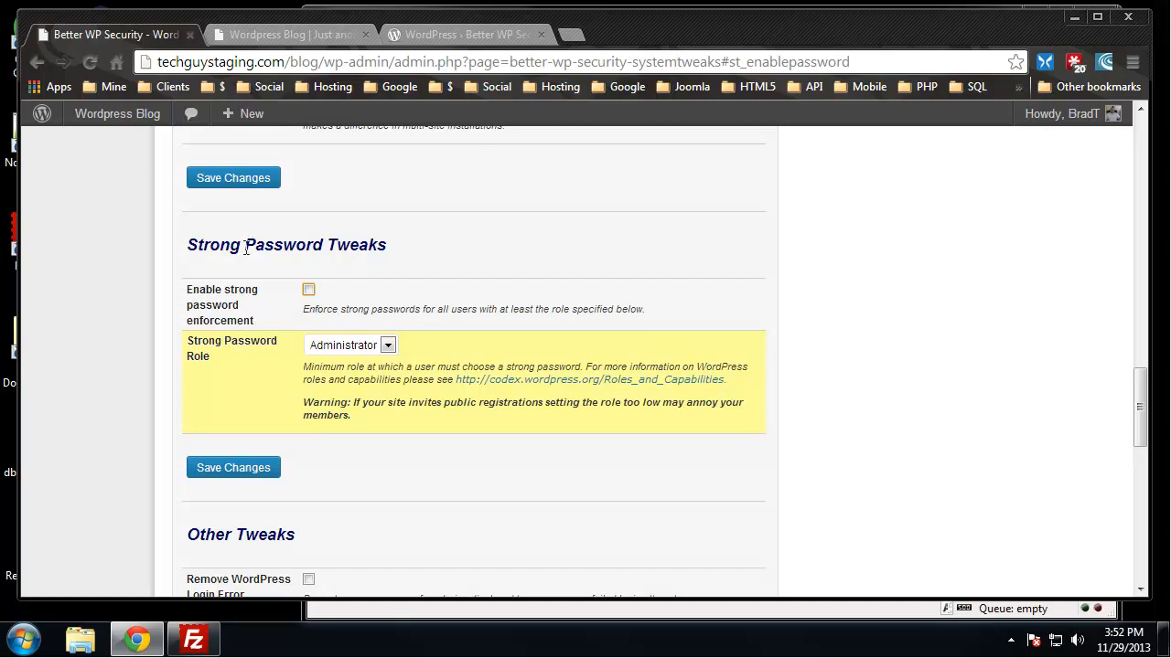
click(308, 290)
click(388, 345)
click(435, 344)
click(251, 469)
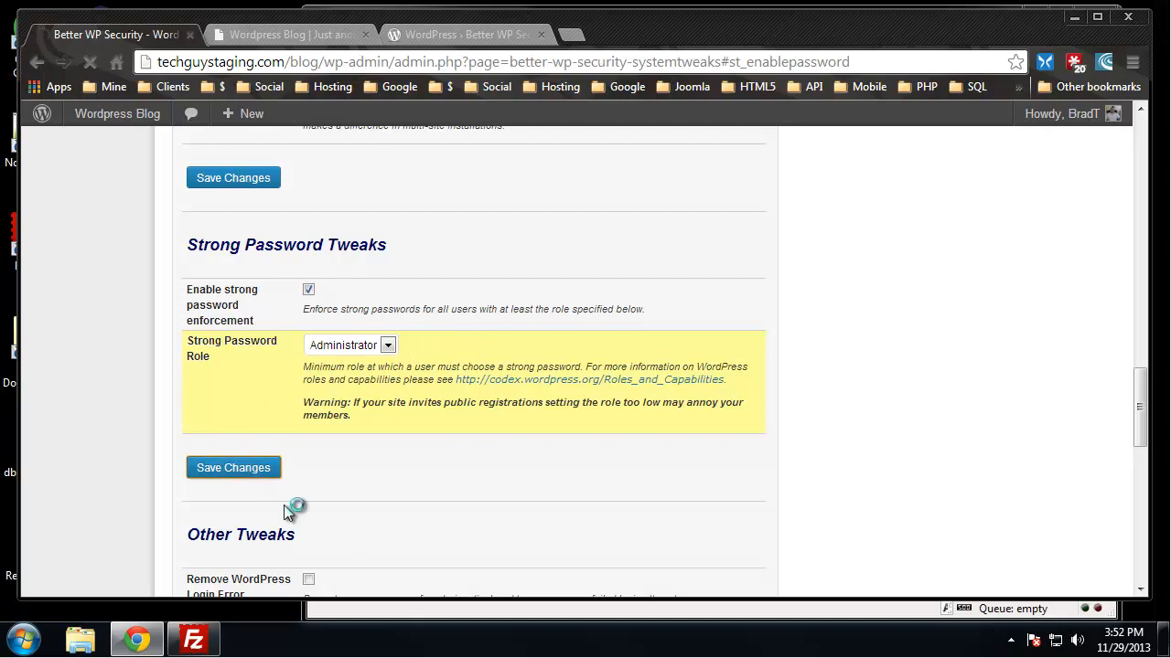
- Return to the System Status checklist on the Better WP Security dashboard to check the strong password item
scroll(395, 337, up, 3)
scroll(396, 342, down, 3)
scroll(396, 342, up, 15)
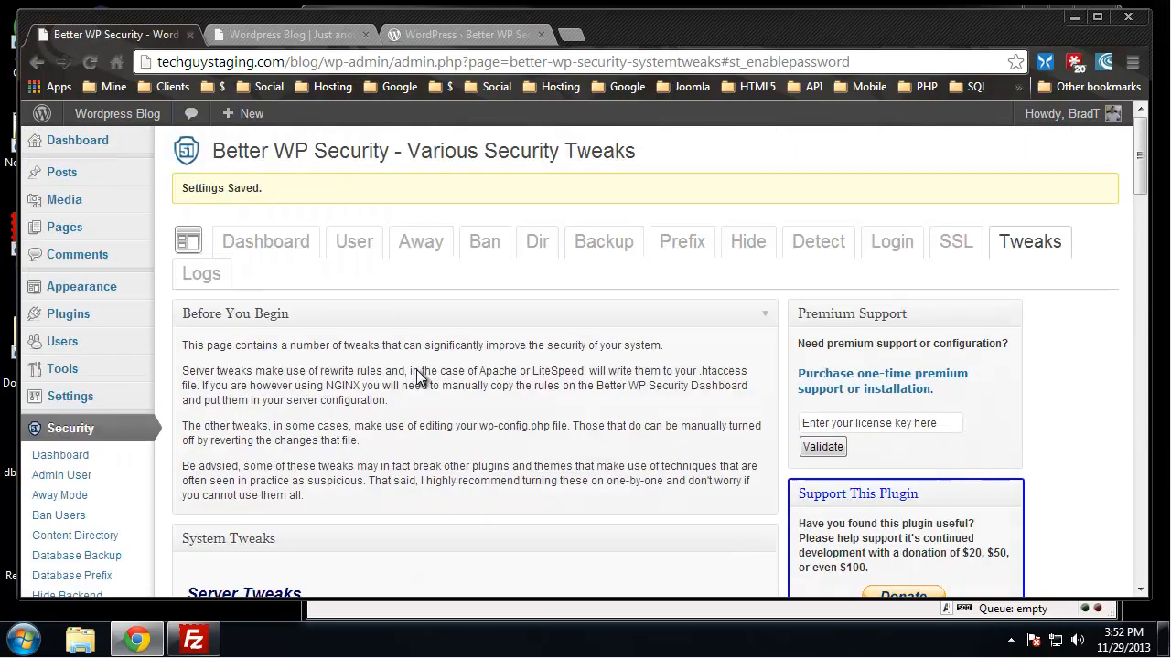
click(275, 245)
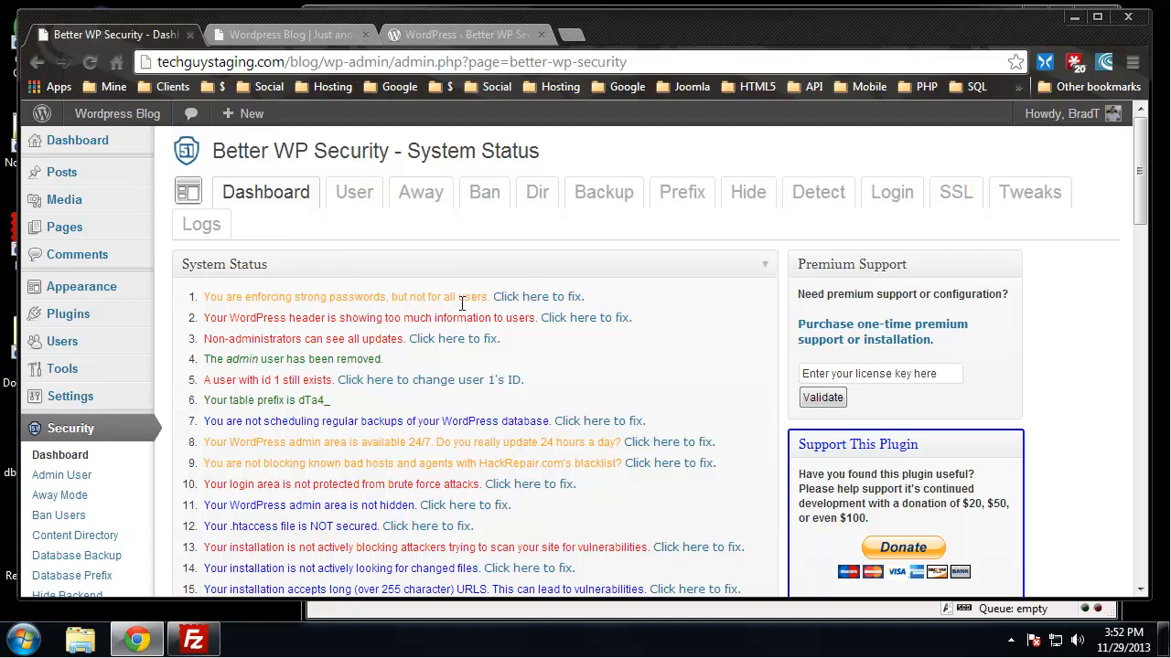
- Open the remaining strong password fix, examine the Other Tweaks options through to the page end, and return to the security dashboard
click(545, 299)
scroll(360, 338, down, 2)
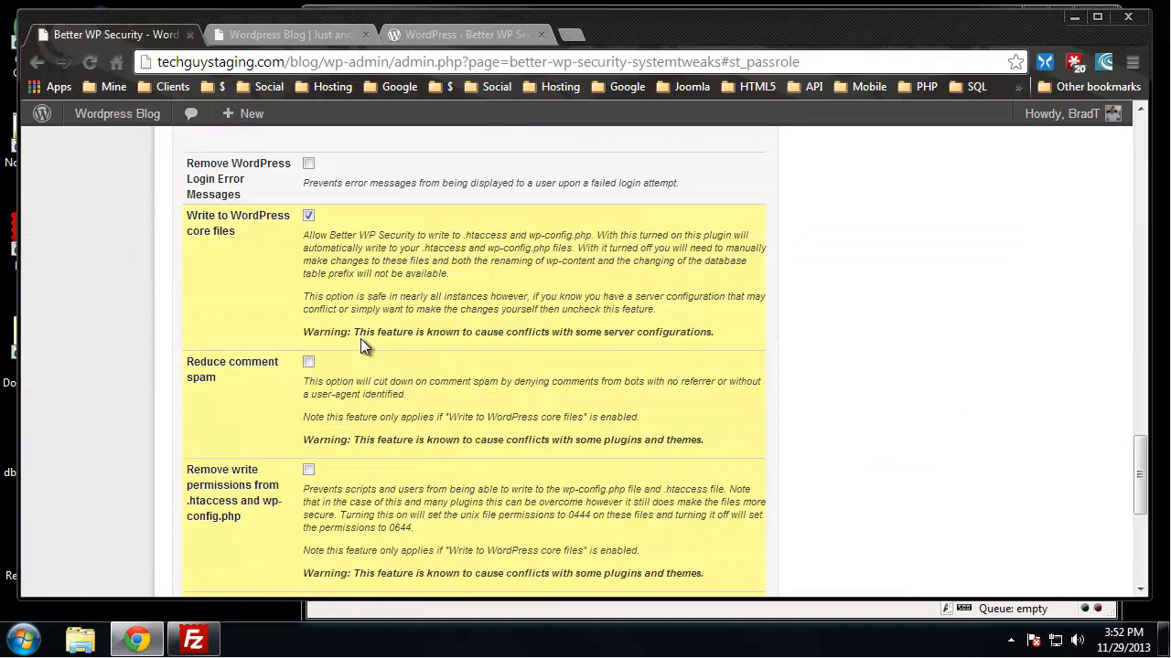
scroll(360, 338, up, 1)
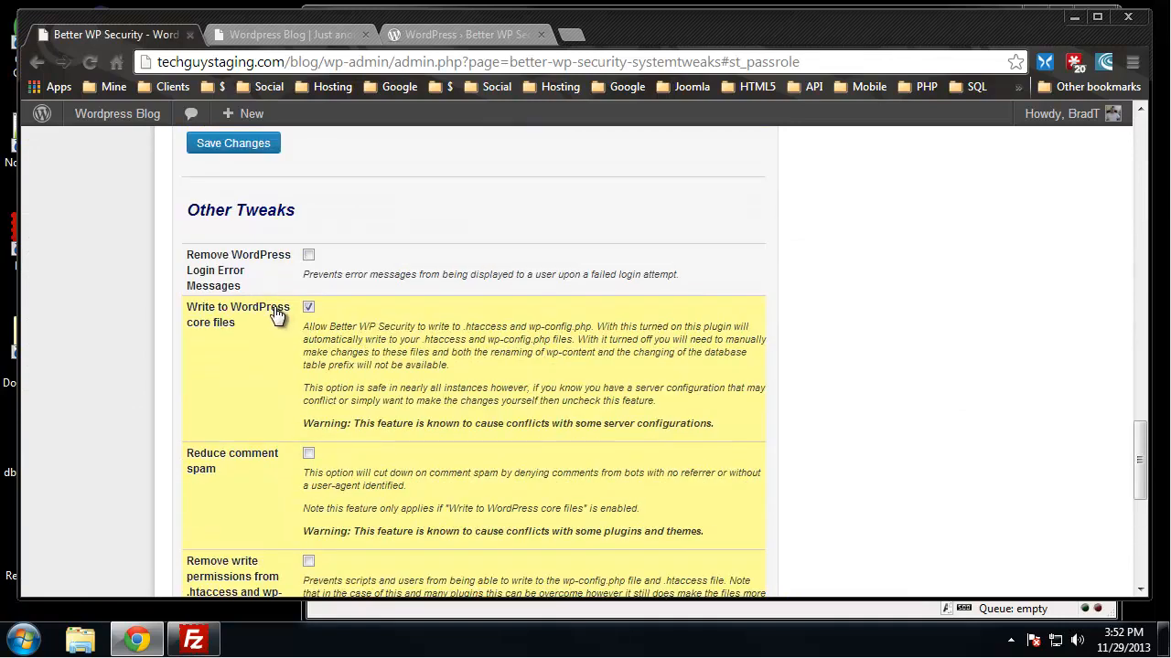
scroll(270, 316, down, 2)
scroll(272, 325, up, 1)
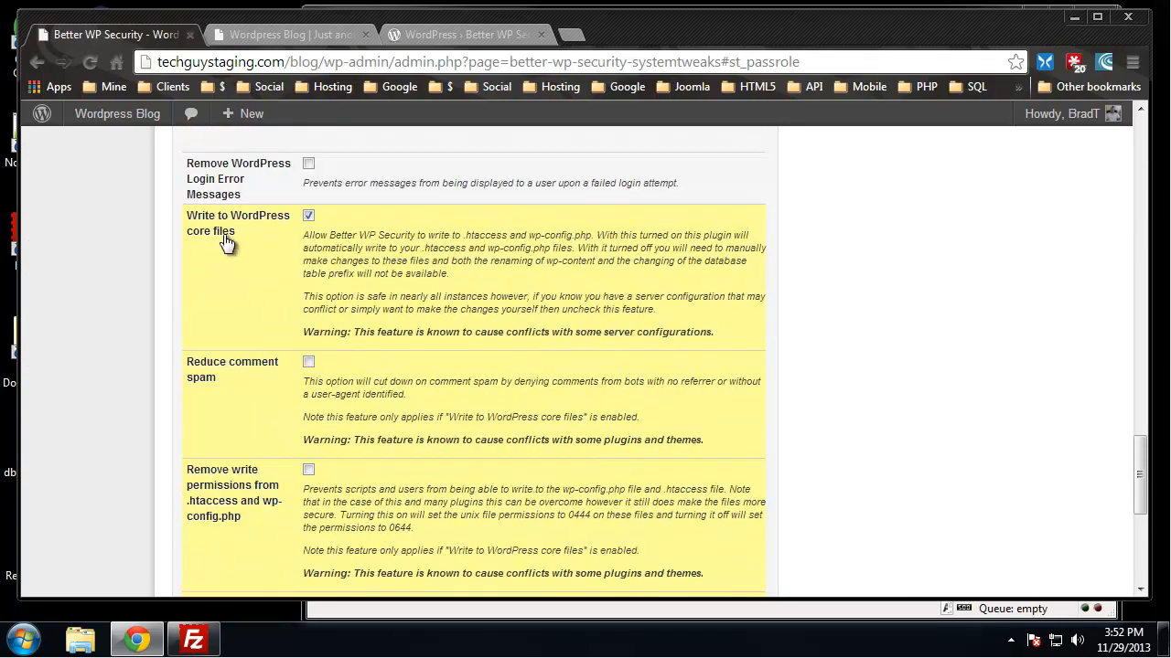
scroll(233, 382, down, 3)
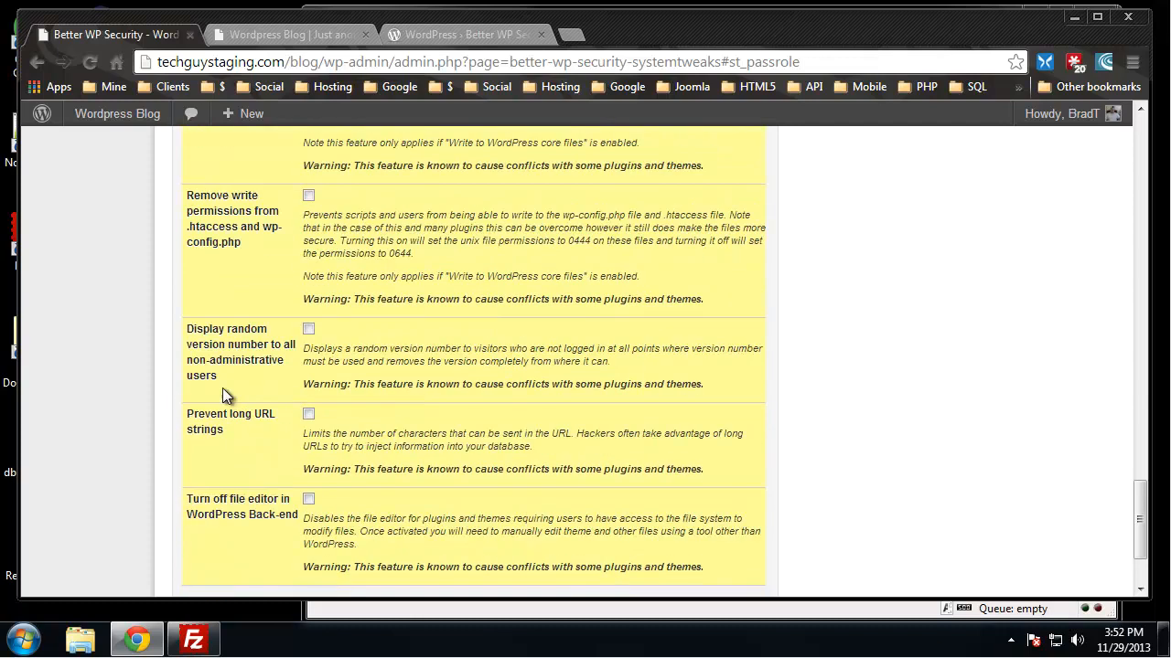
scroll(299, 357, down, 2)
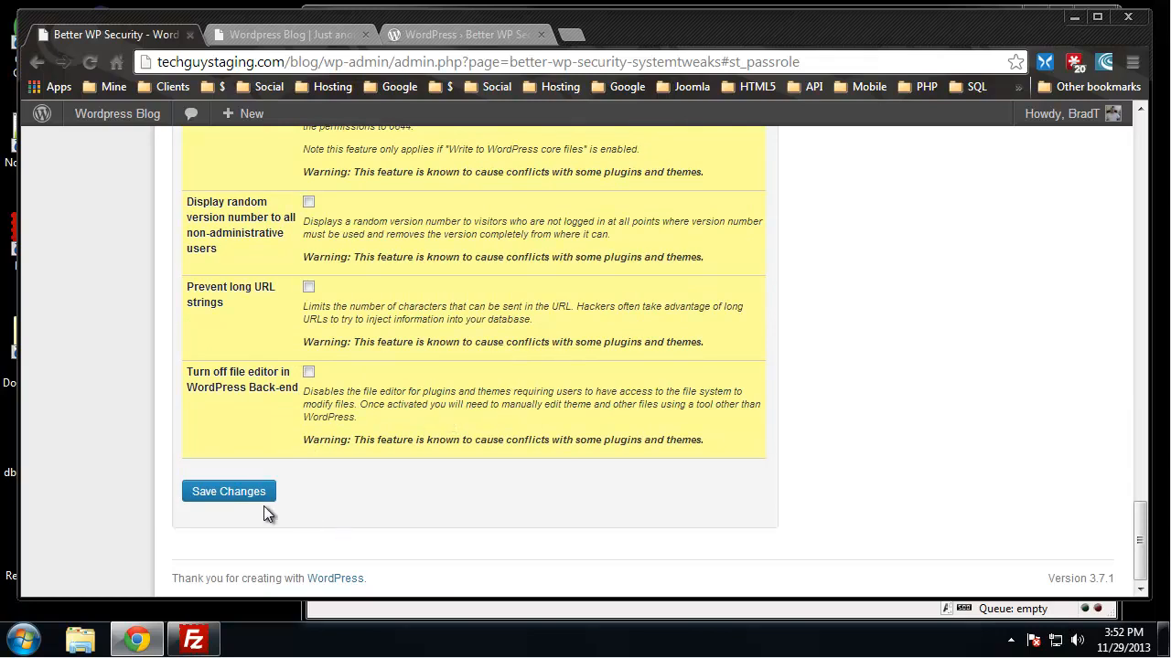
scroll(836, 348, up, 15)
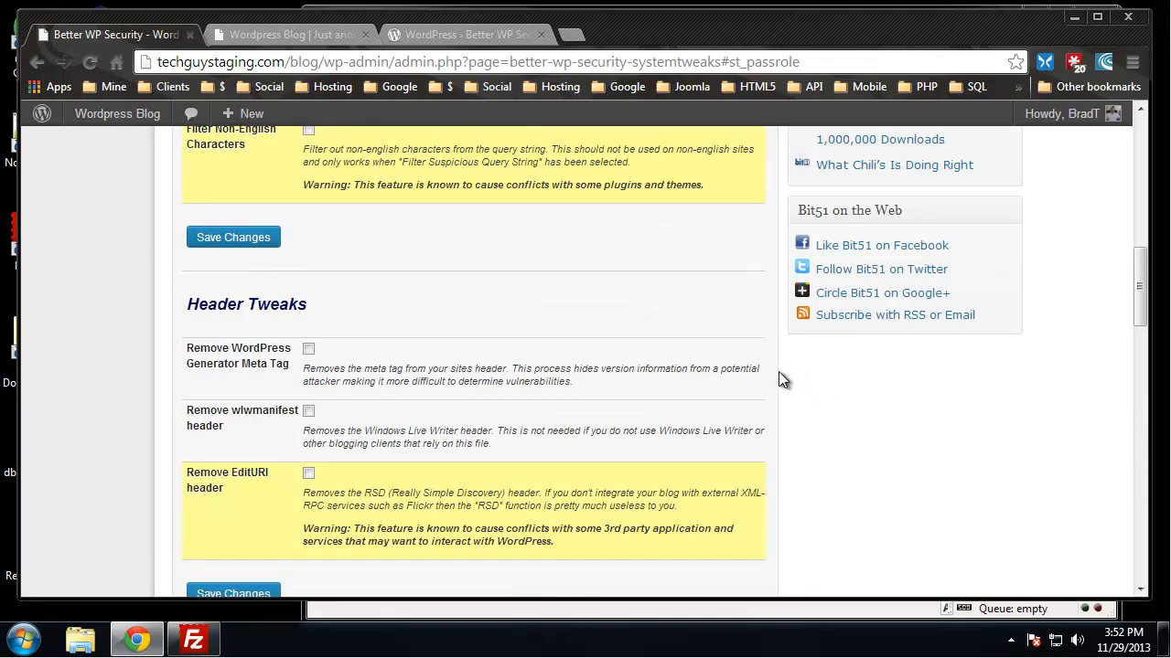
scroll(778, 371, up, 10)
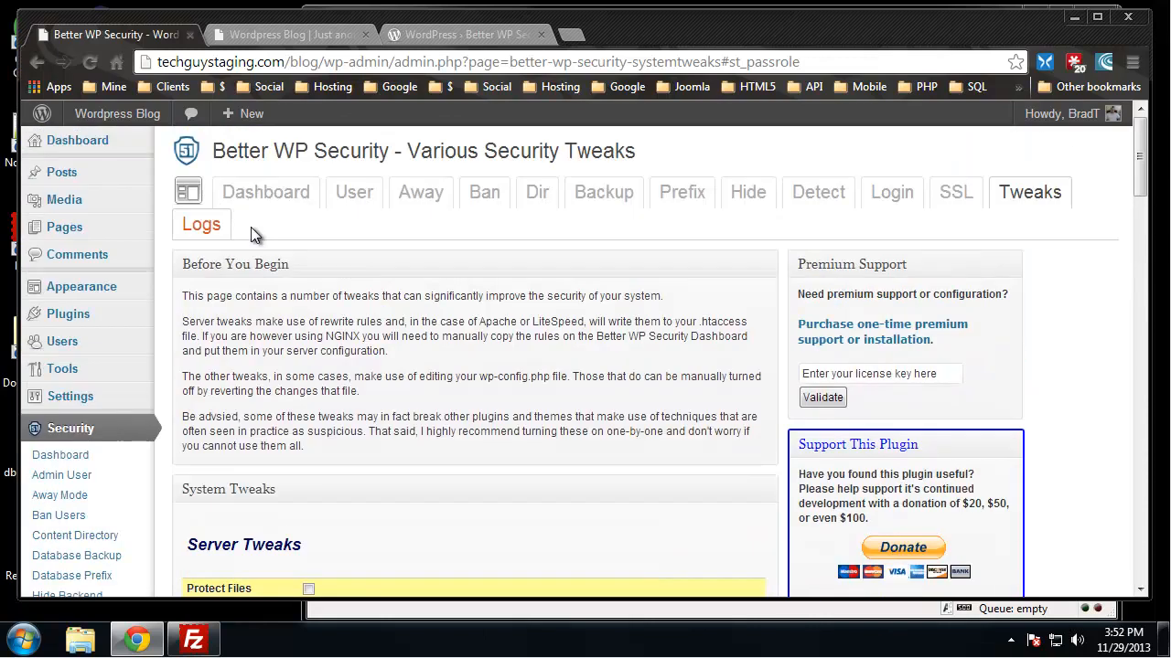
click(233, 195)
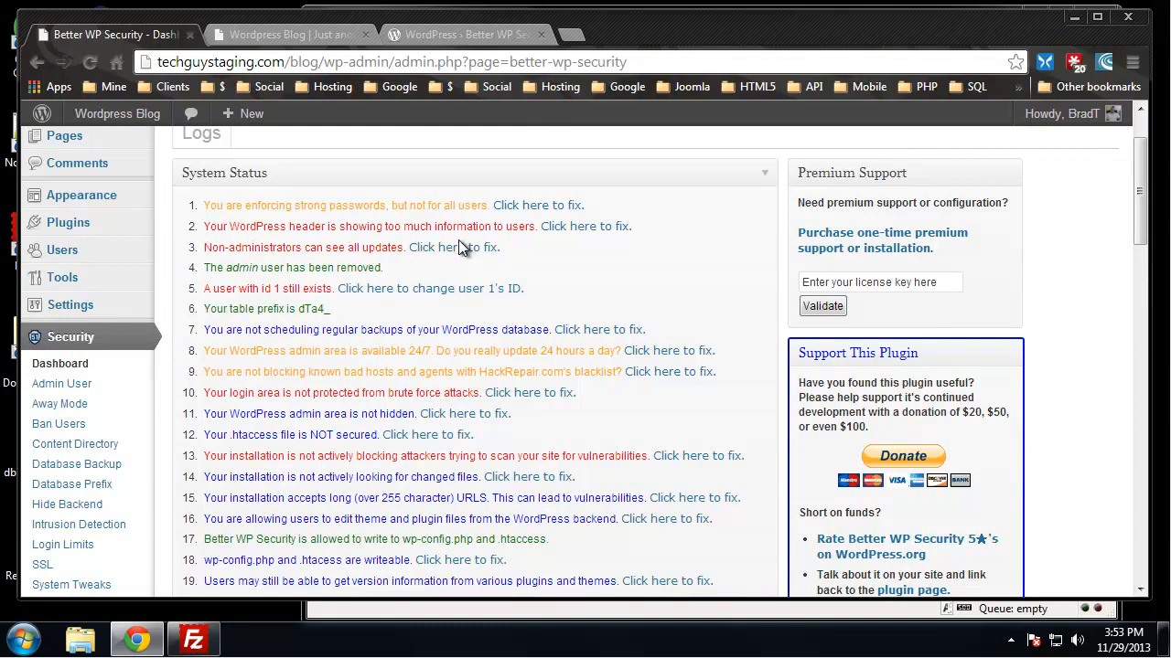
- Follow the WordPress header fix, enable Remove EditURI header under Header Tweaks, save the changes and return to the security dashboard
click(549, 233)
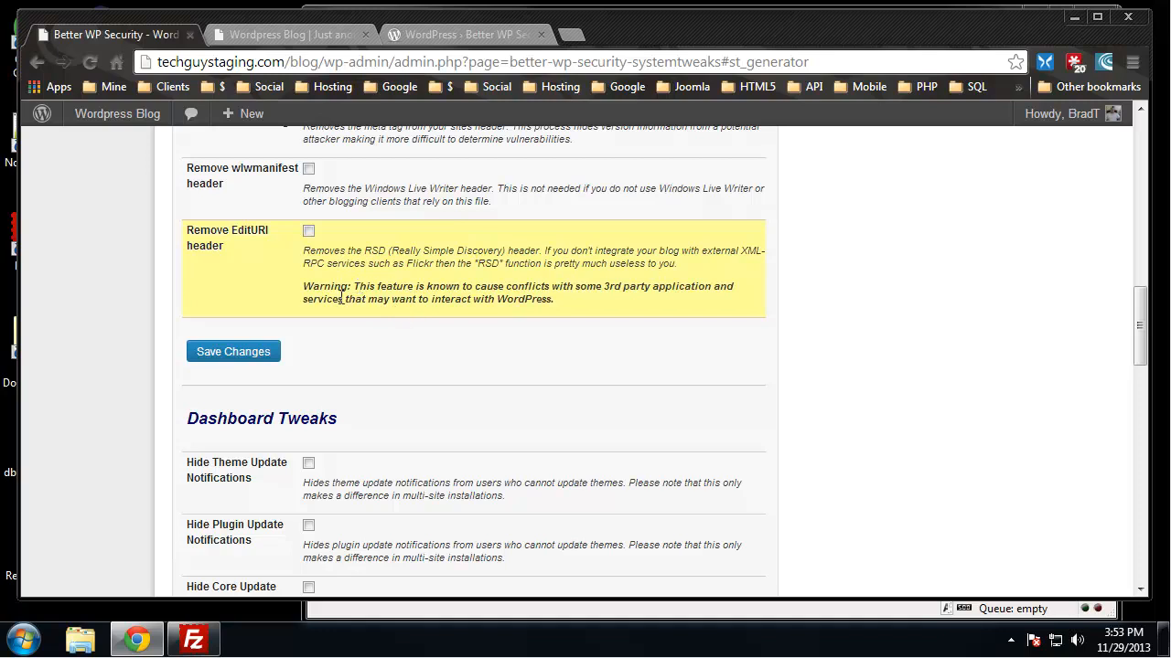
drag(473, 287, 713, 289)
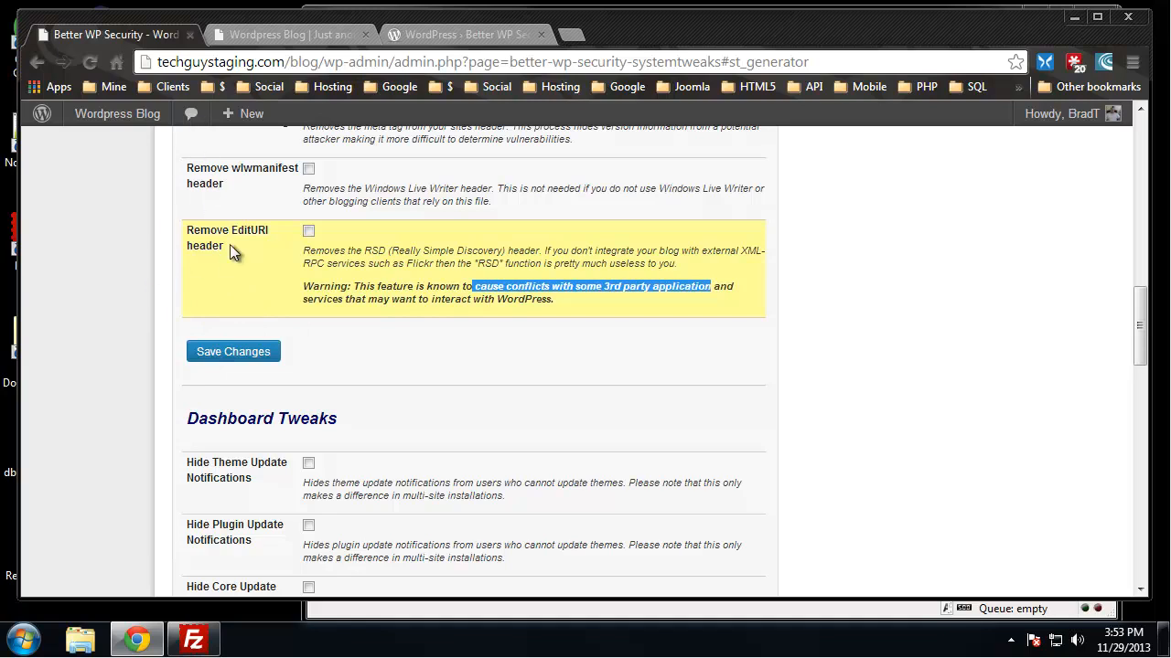
click(308, 231)
click(240, 353)
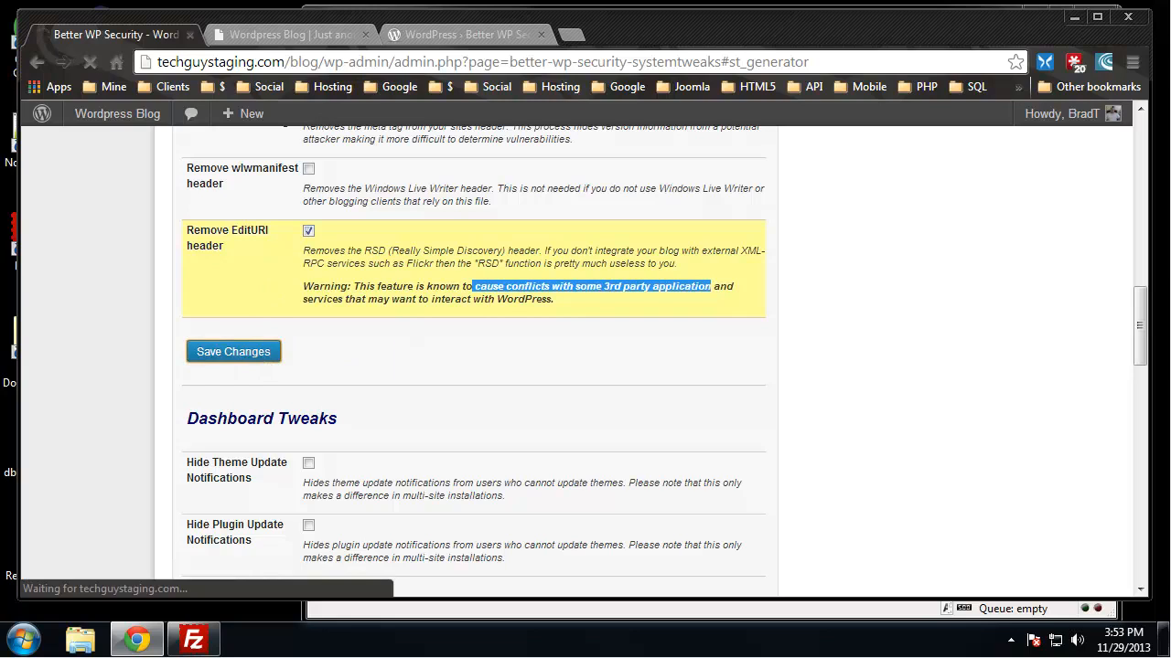
scroll(420, 316, up, 5)
scroll(427, 300, up, 7)
click(256, 250)
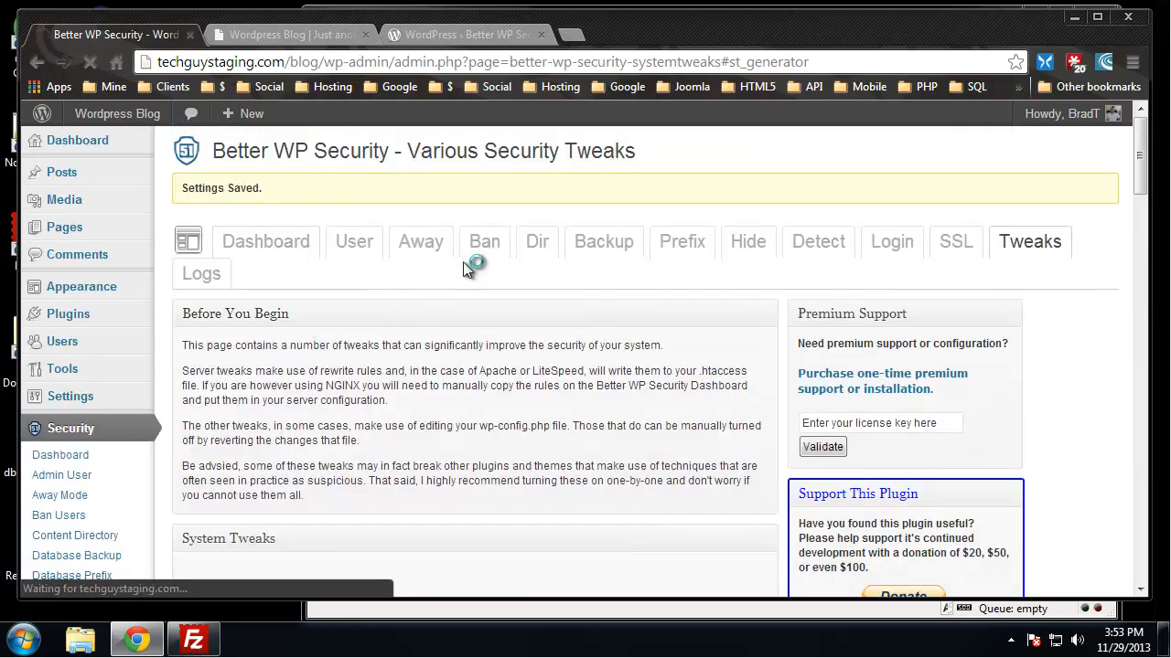
- Review the admin user item in the System Status checklist and change the ID of user 1
scroll(461, 269, down, 1)
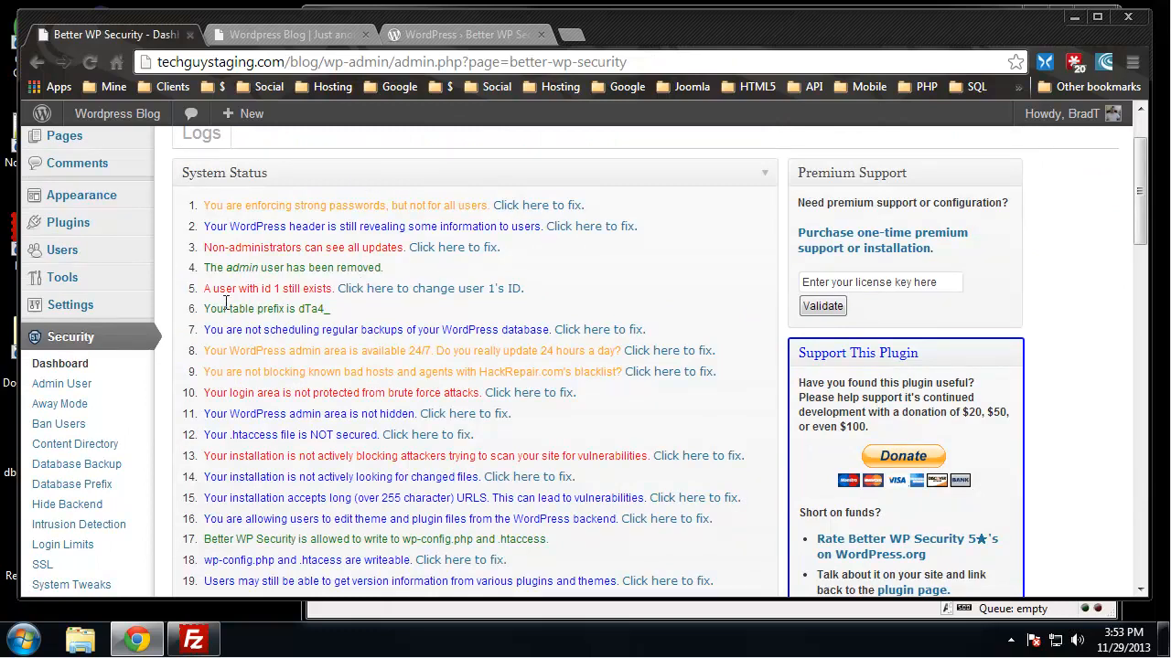
drag(209, 270, 378, 269)
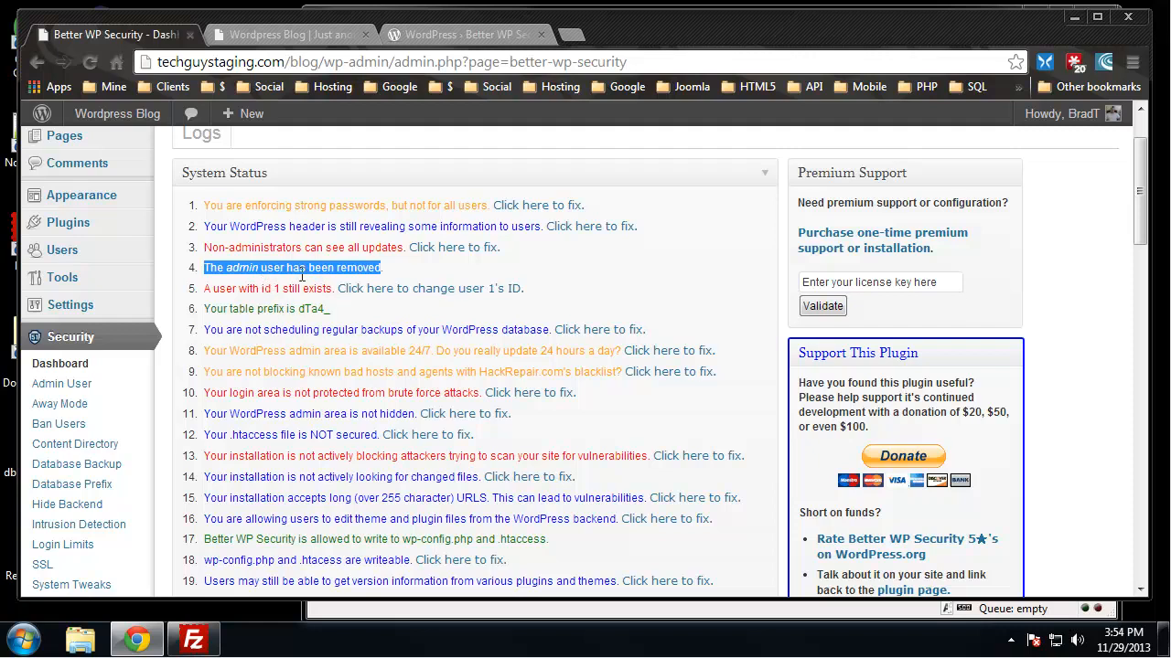
click(408, 264)
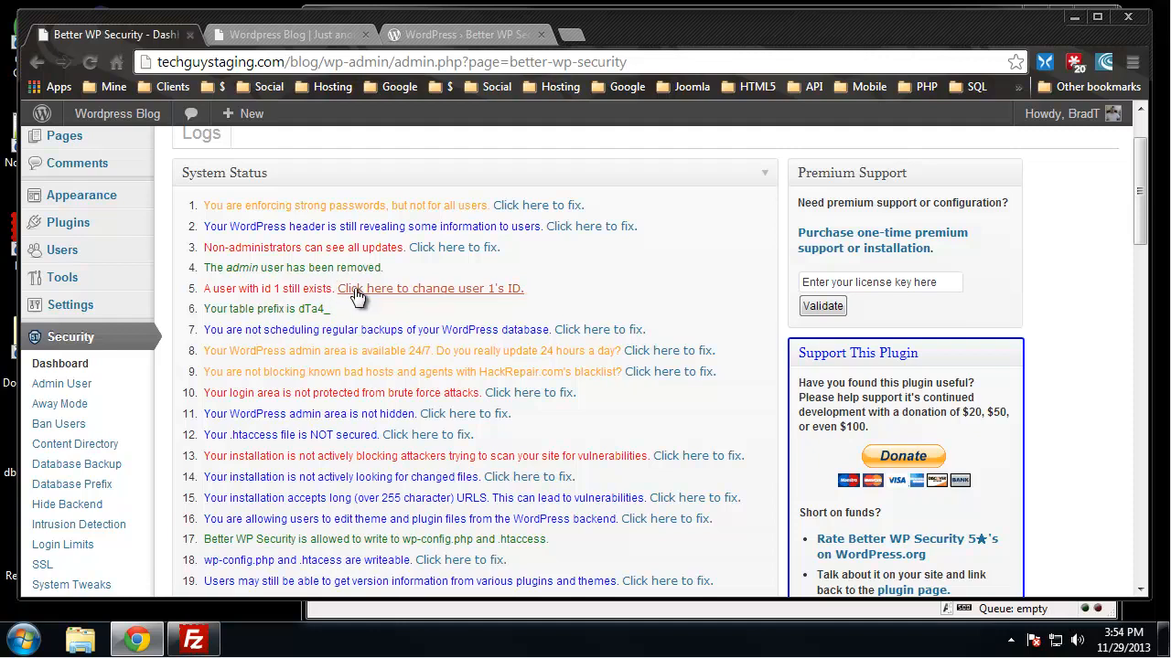
click(419, 290)
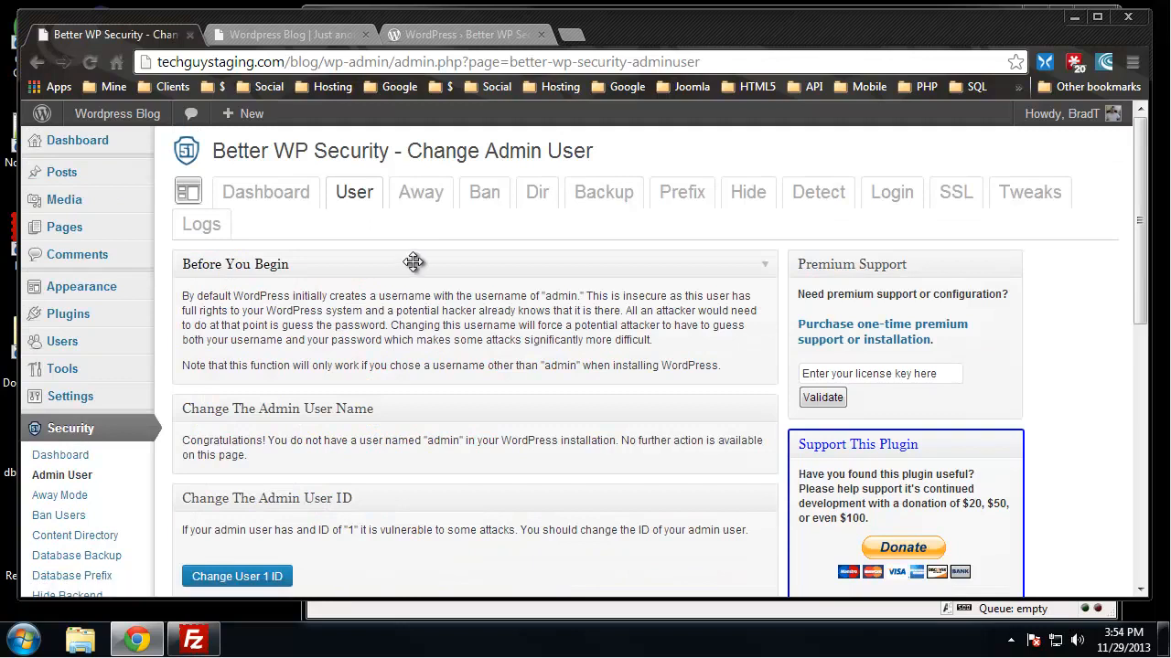
scroll(549, 320, down, 3)
scroll(548, 356, up, 2)
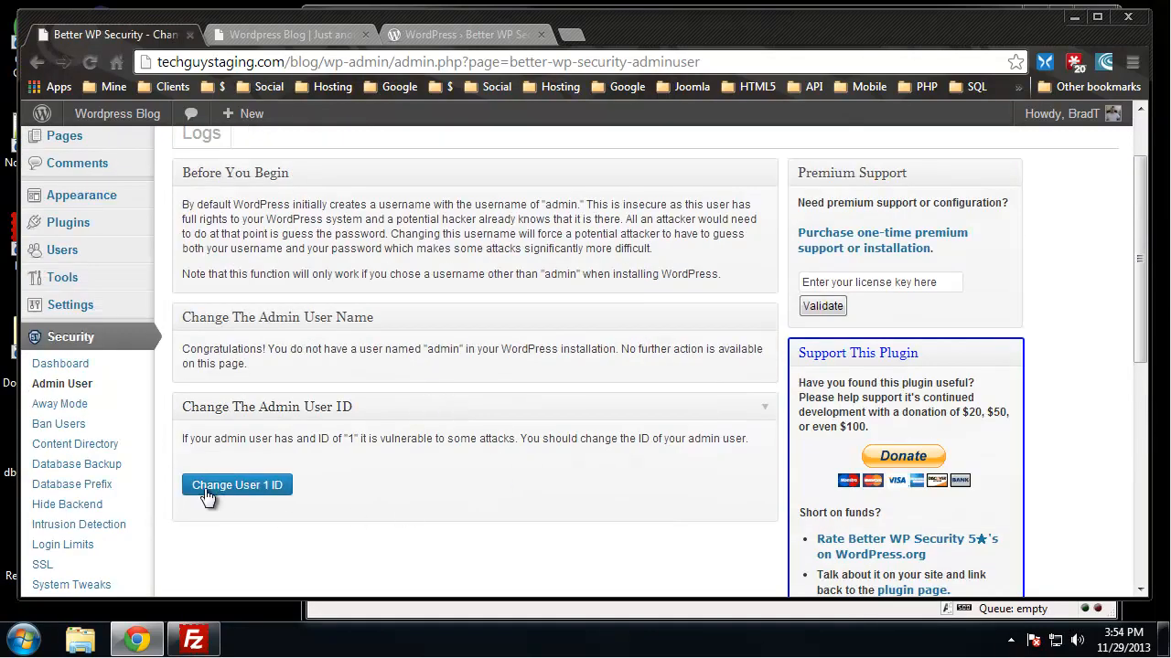
click(269, 489)
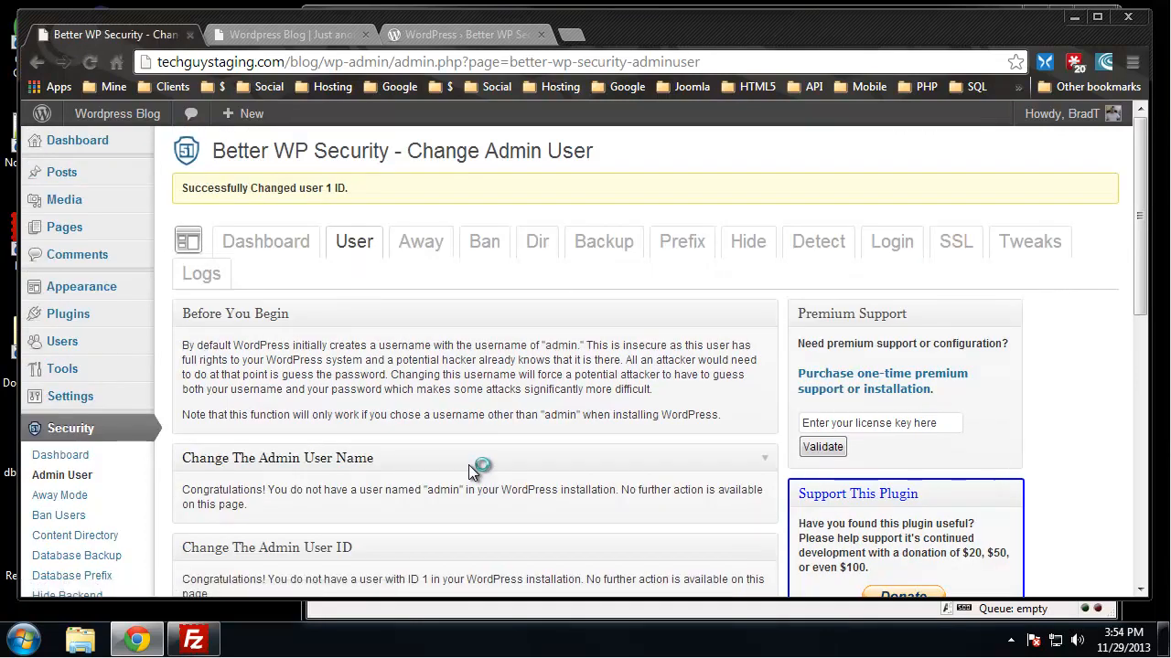
- Review the Change Admin User page and return to the System Status checklist to check the user ID item
scroll(479, 439, down, 3)
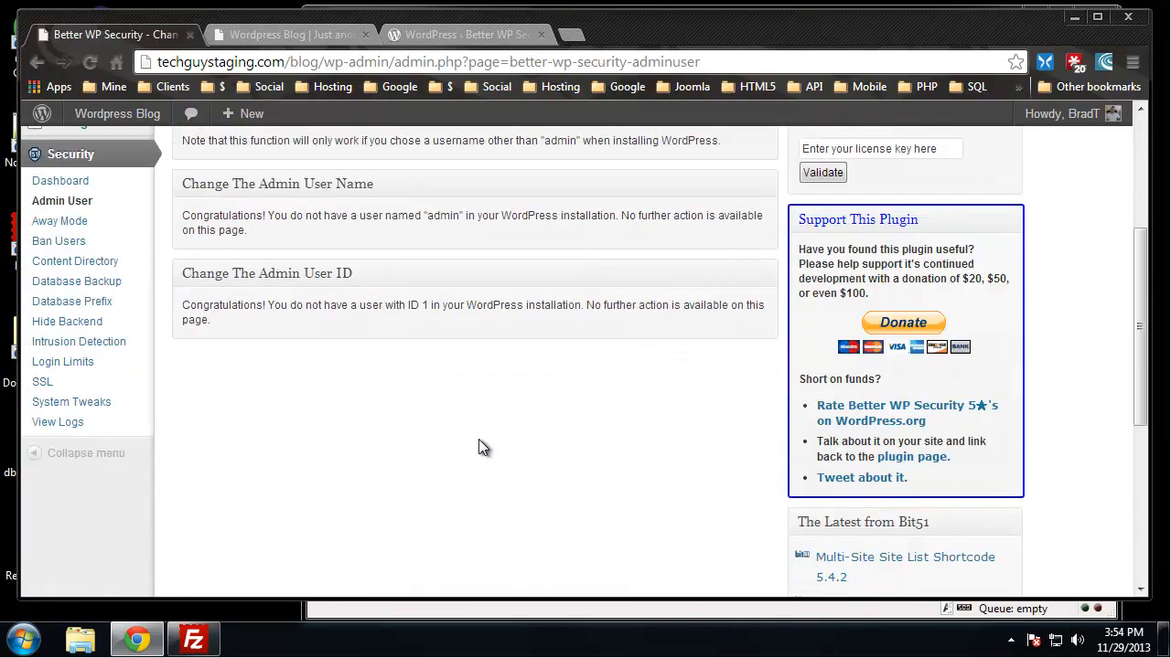
scroll(477, 439, up, 3)
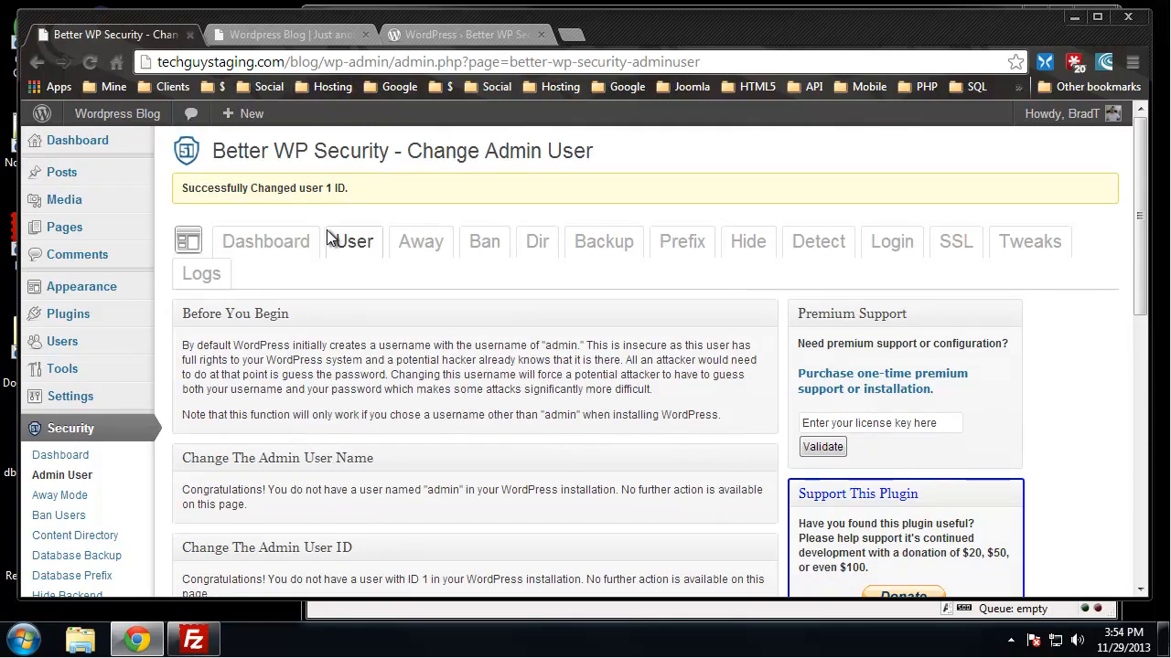
click(278, 255)
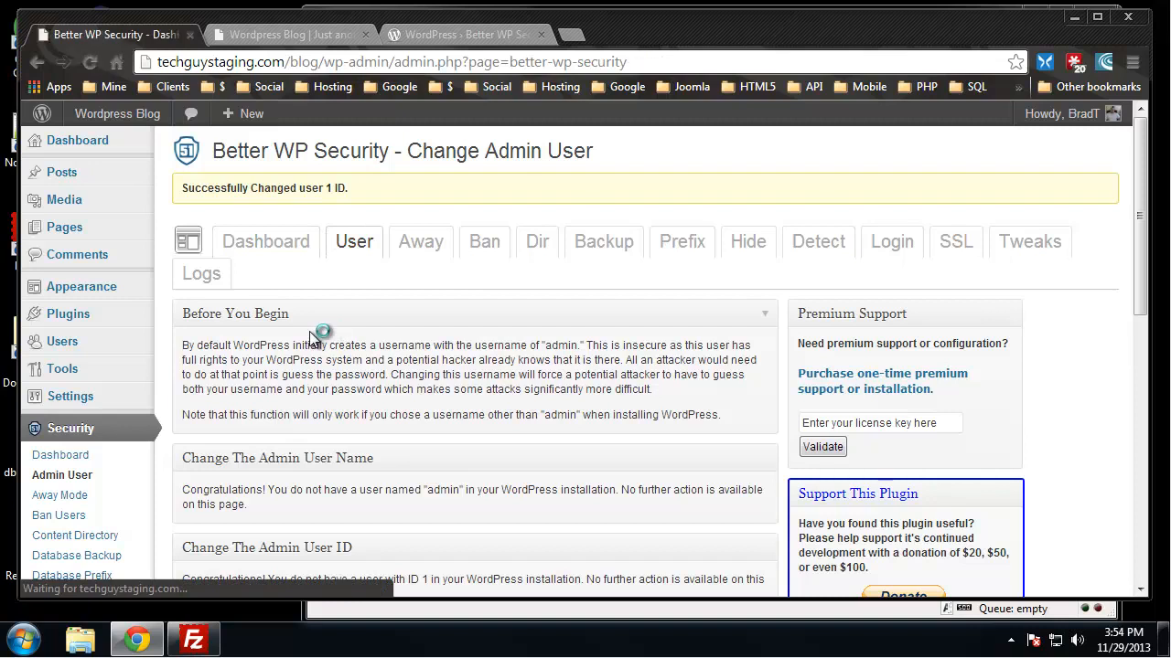
scroll(319, 315, down, 1)
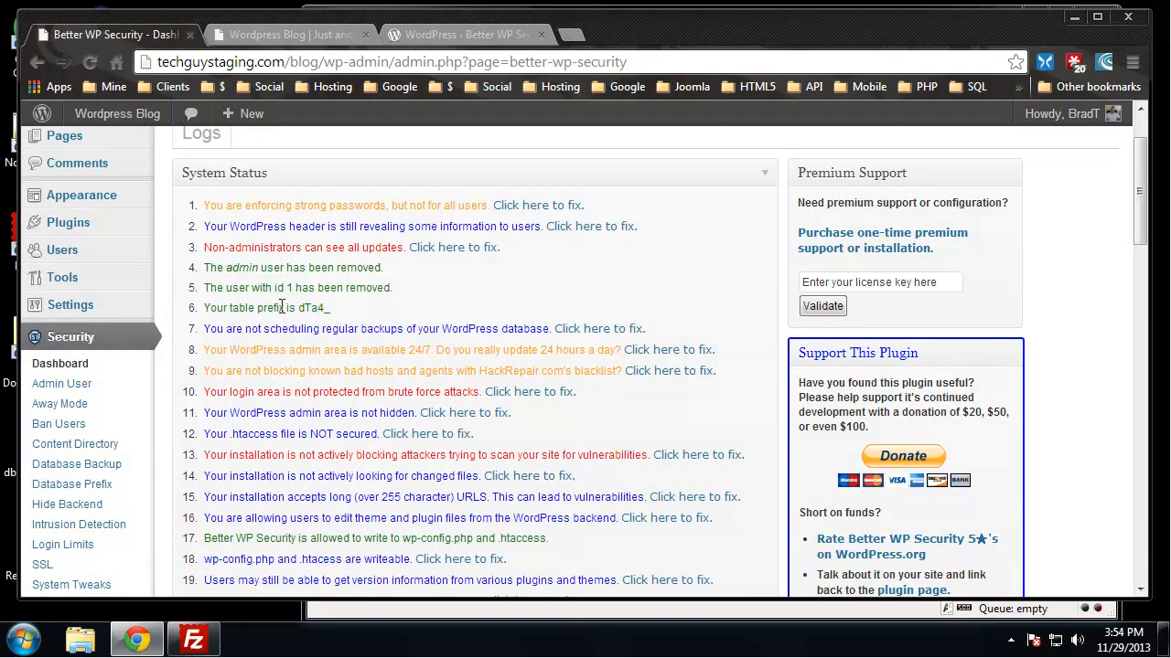
- Follow the regular database backups fix, then enable scheduled backups with a backup interval of 1 week
drag(295, 307, 331, 307)
click(594, 329)
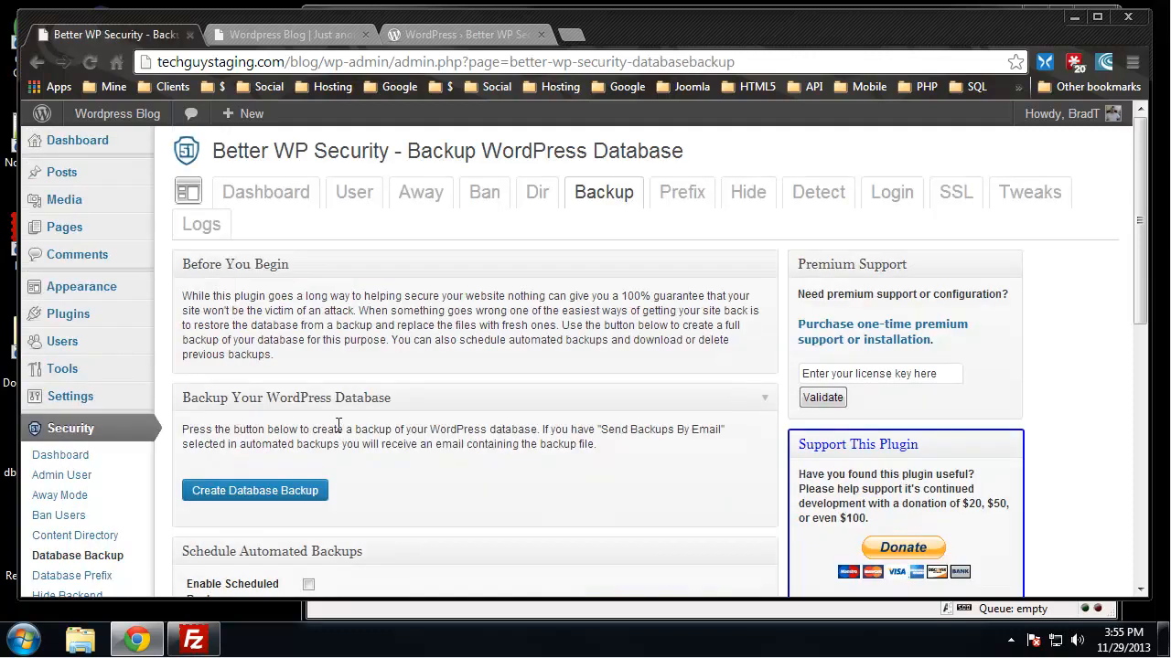
scroll(599, 366, down, 2)
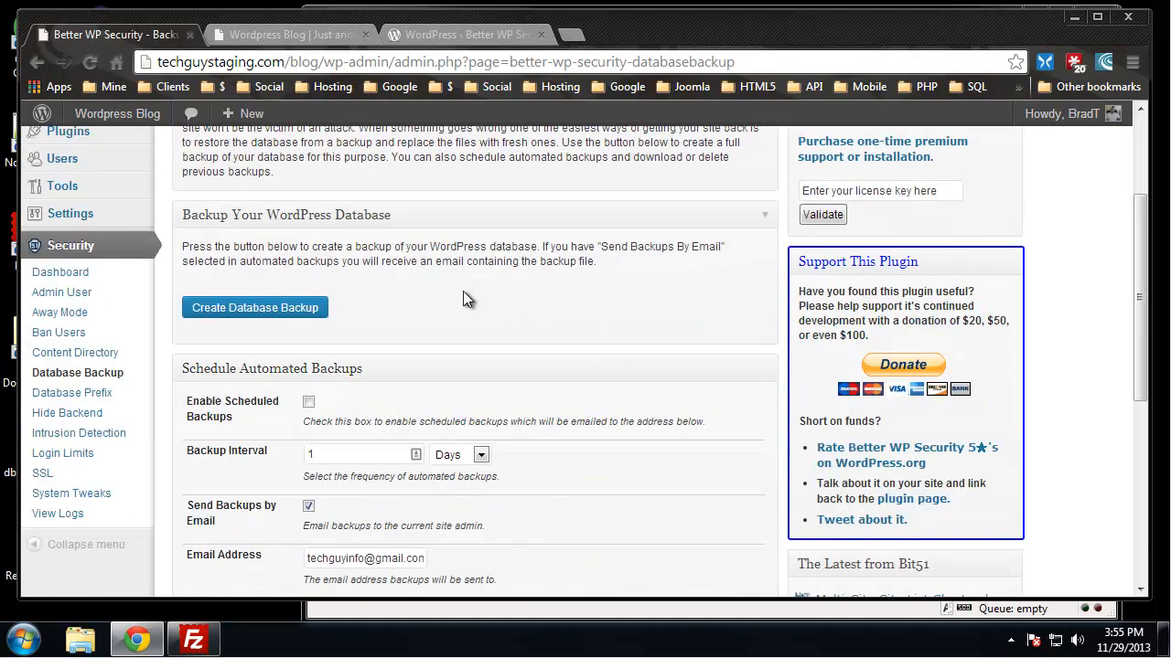
scroll(453, 309, down, 1)
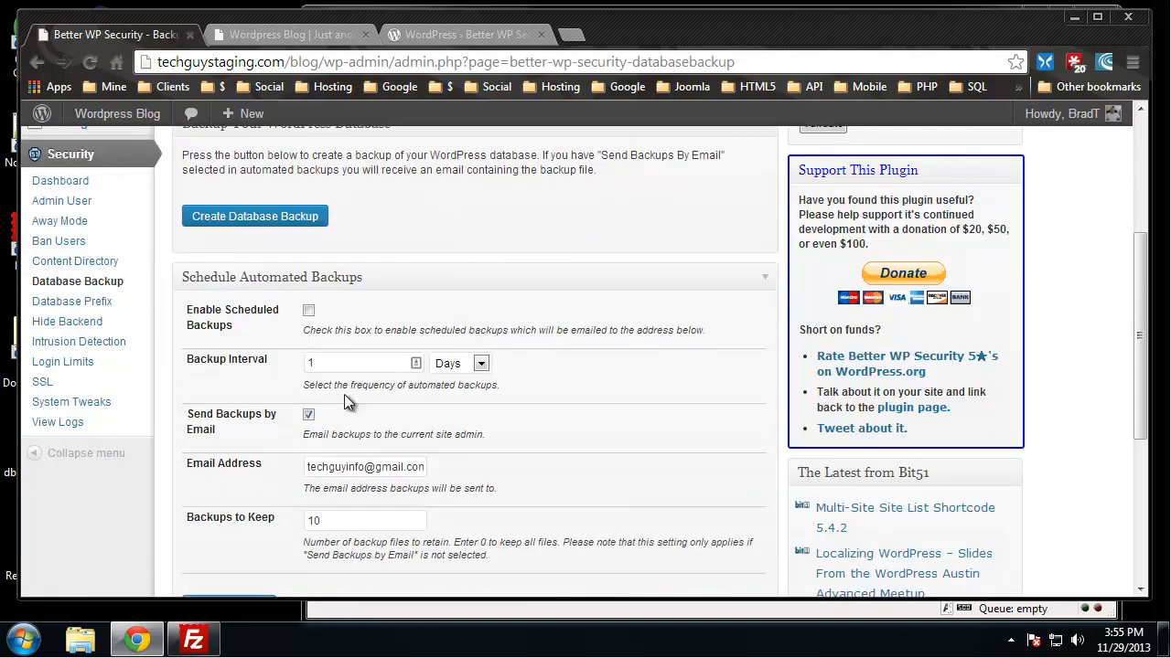
scroll(361, 366, down, 1)
click(308, 219)
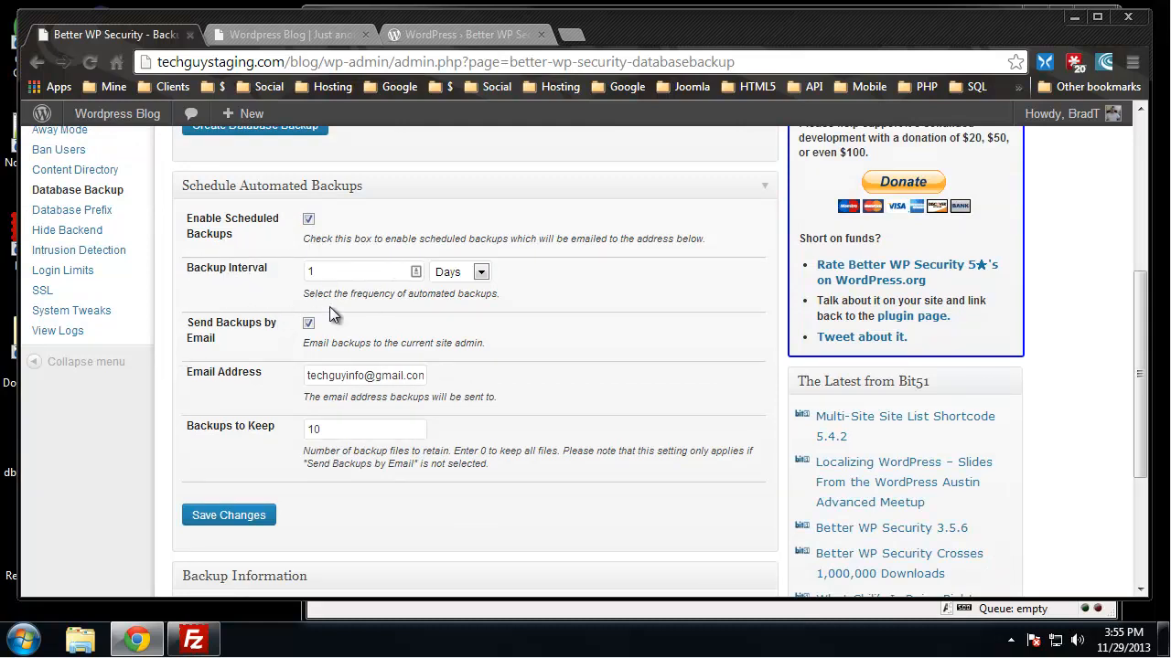
click(481, 275)
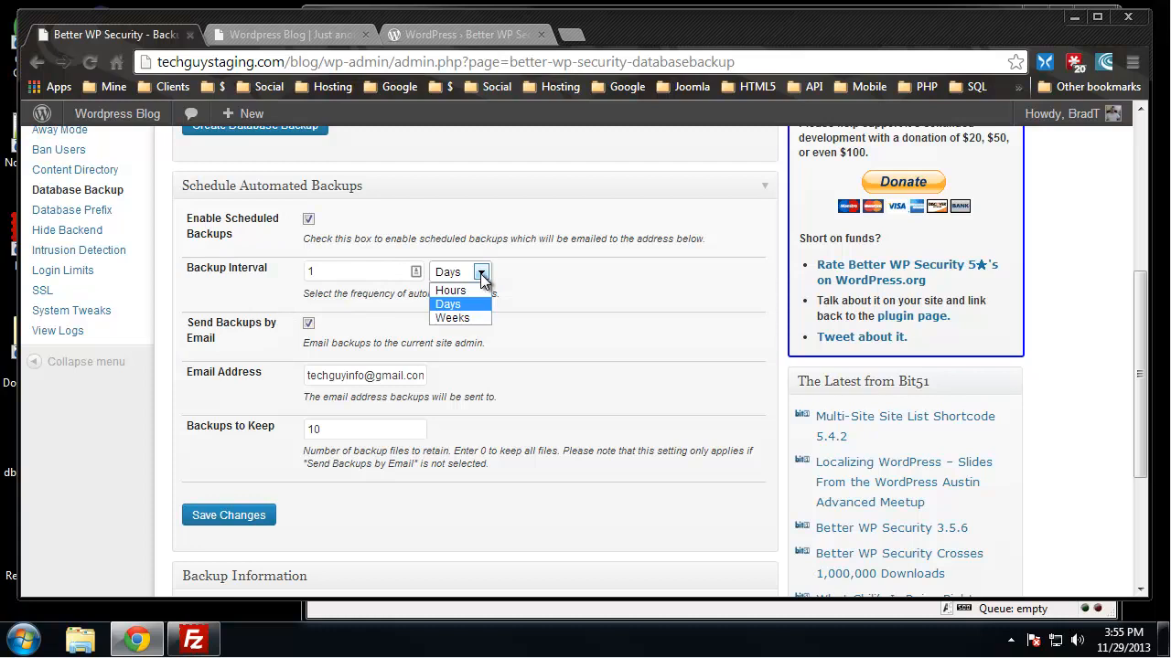
click(452, 317)
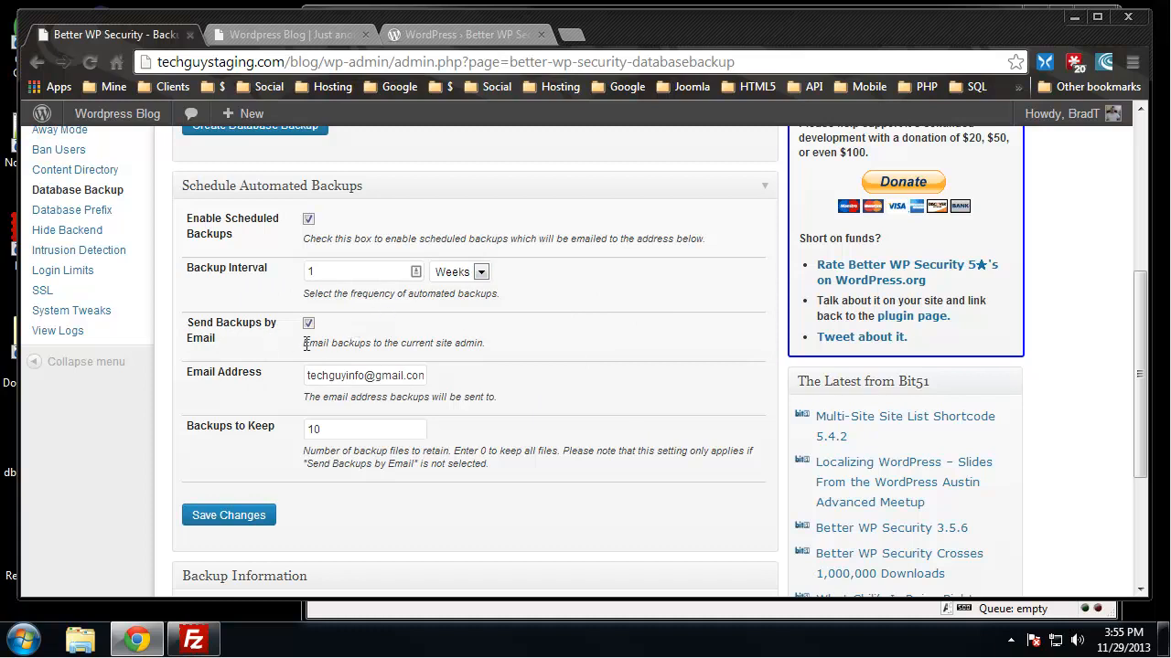
- Turn off sending backups by email, set Backups to Keep to 3, and save the backup settings
click(308, 323)
scroll(268, 358, down, 1)
click(355, 284)
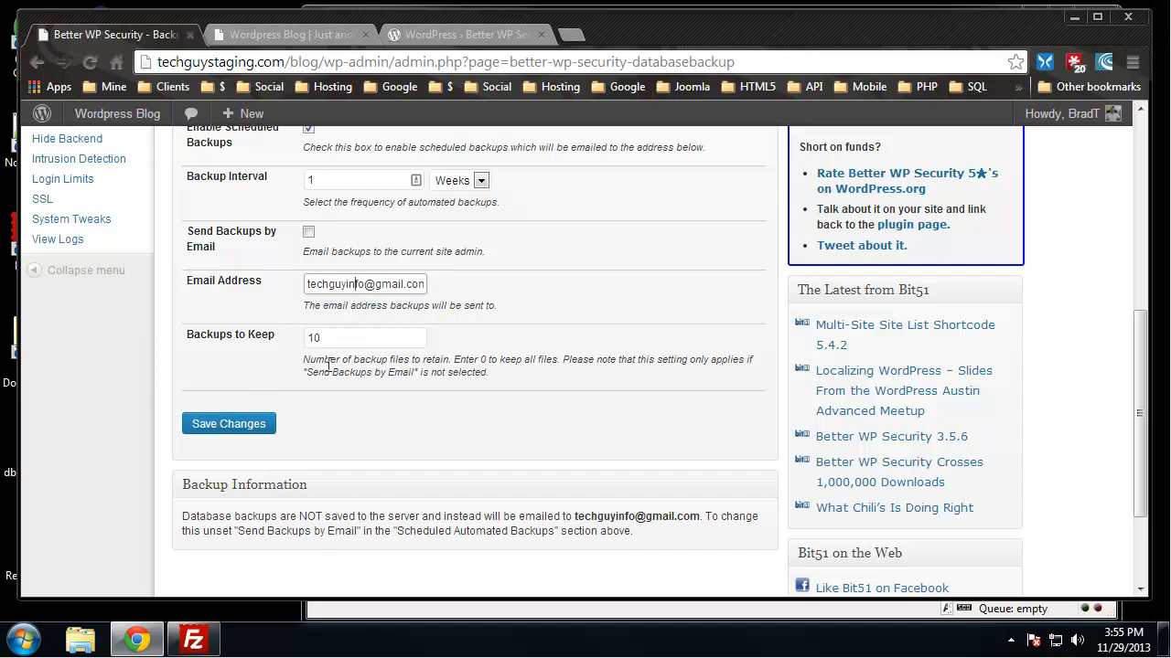
double_click(316, 338)
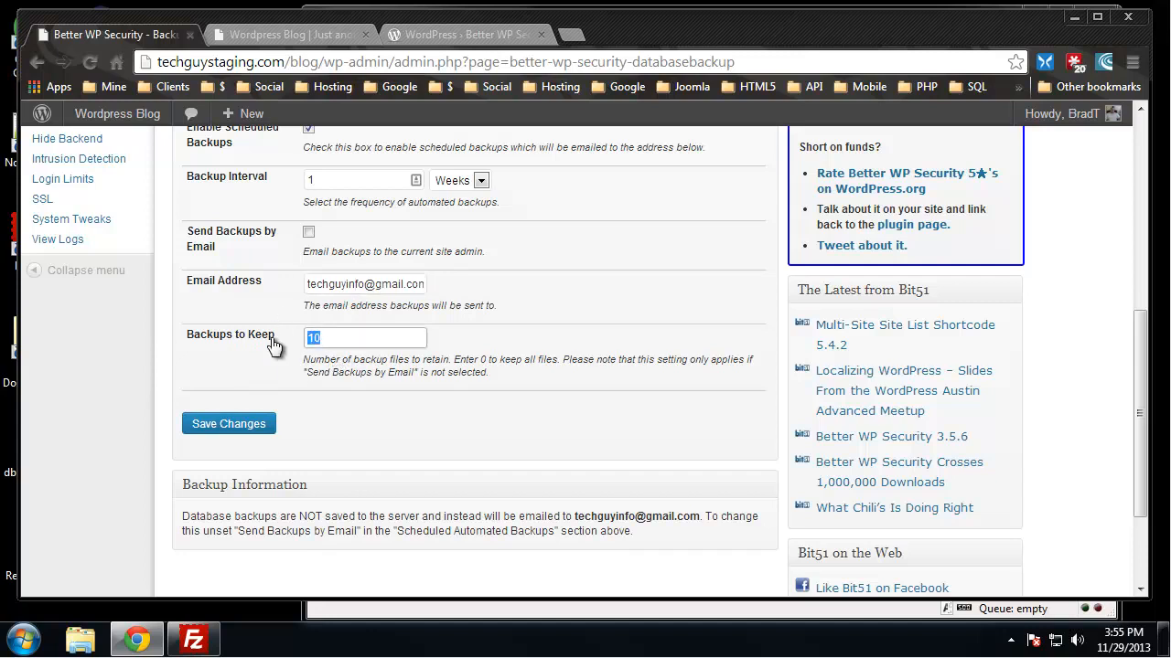
text(3)
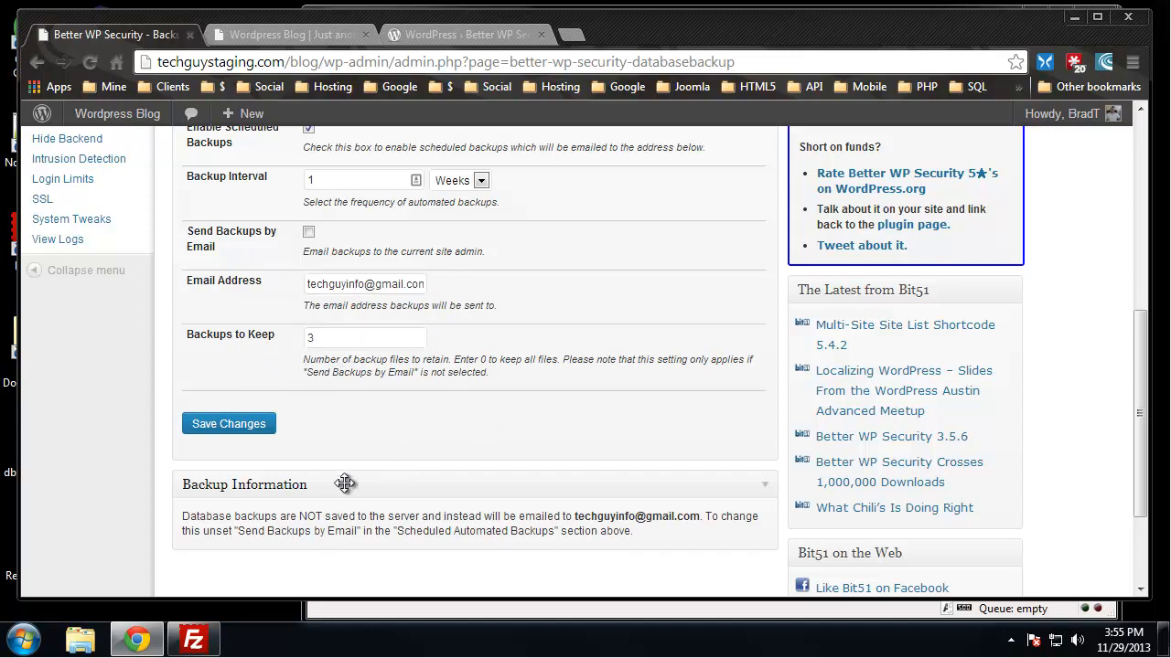
click(263, 443)
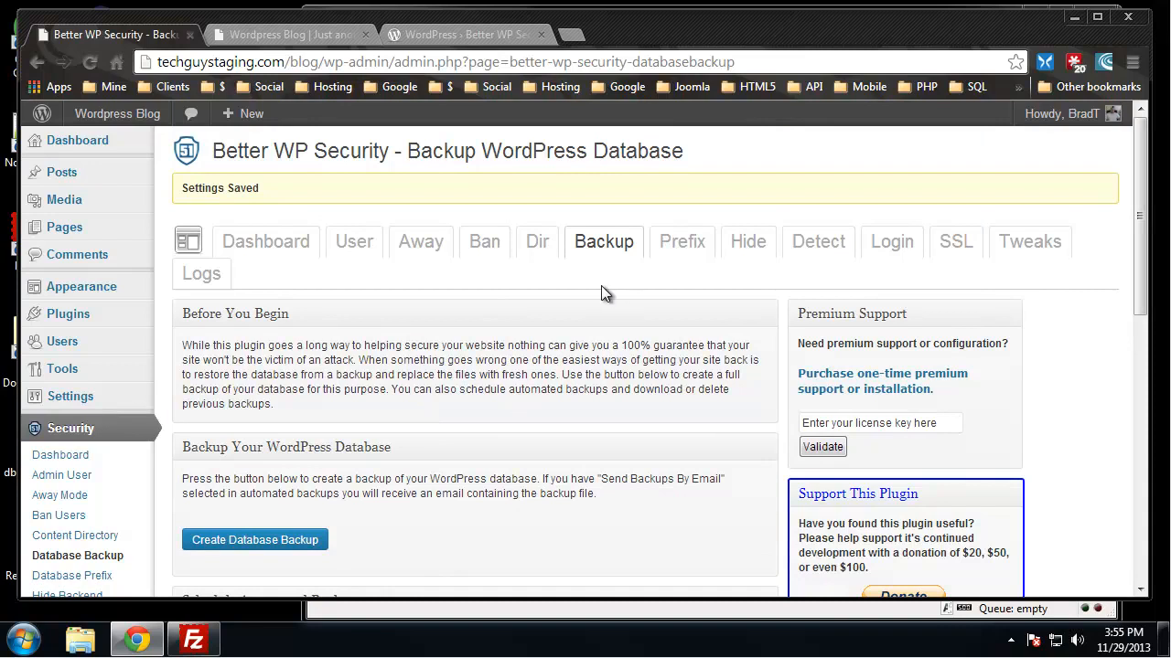
- From System Status, follow the 24/7 admin area fix, examine the Away Mode options with Daily restriction, and return to the dashboard without saving
click(265, 242)
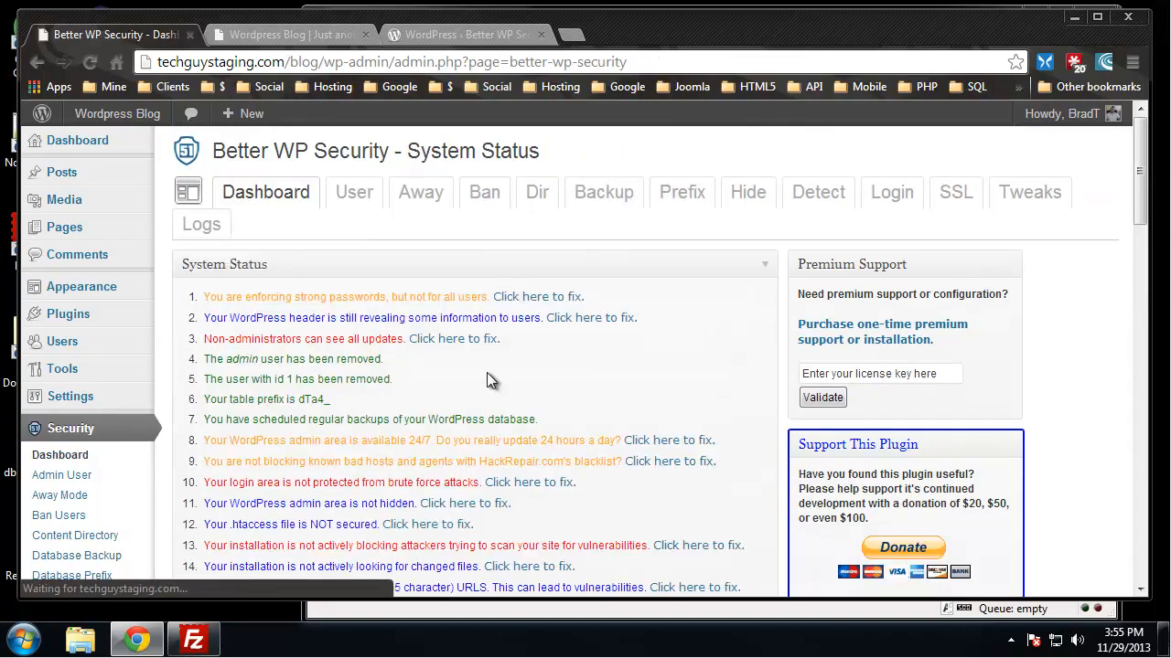
scroll(461, 377, down, 1)
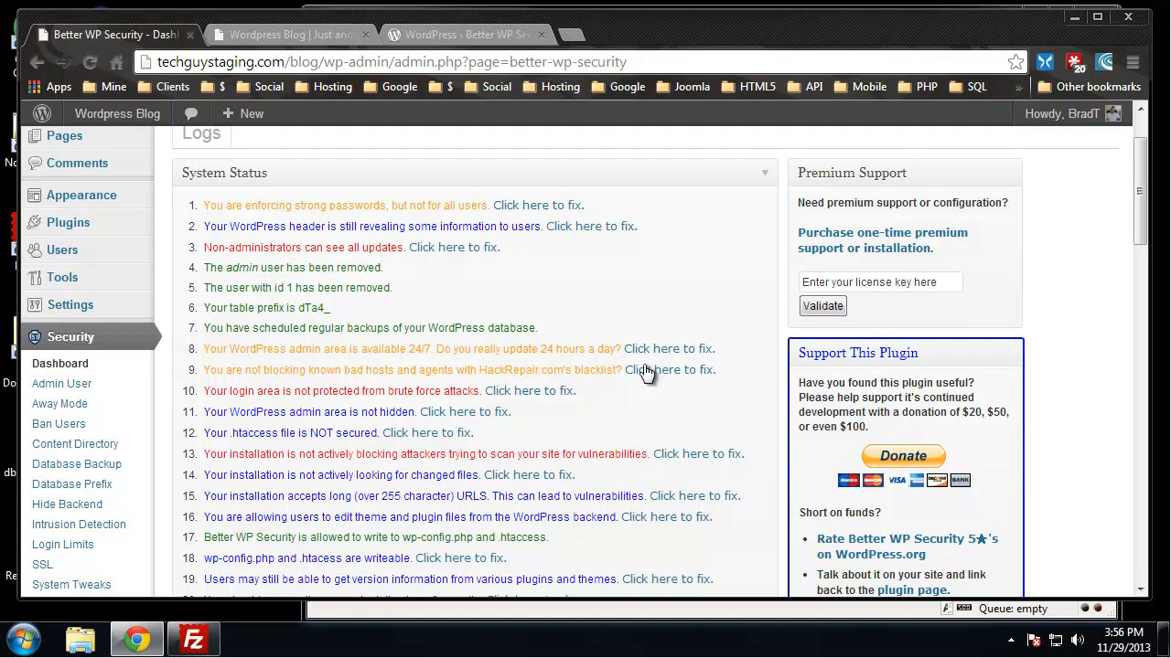
click(684, 348)
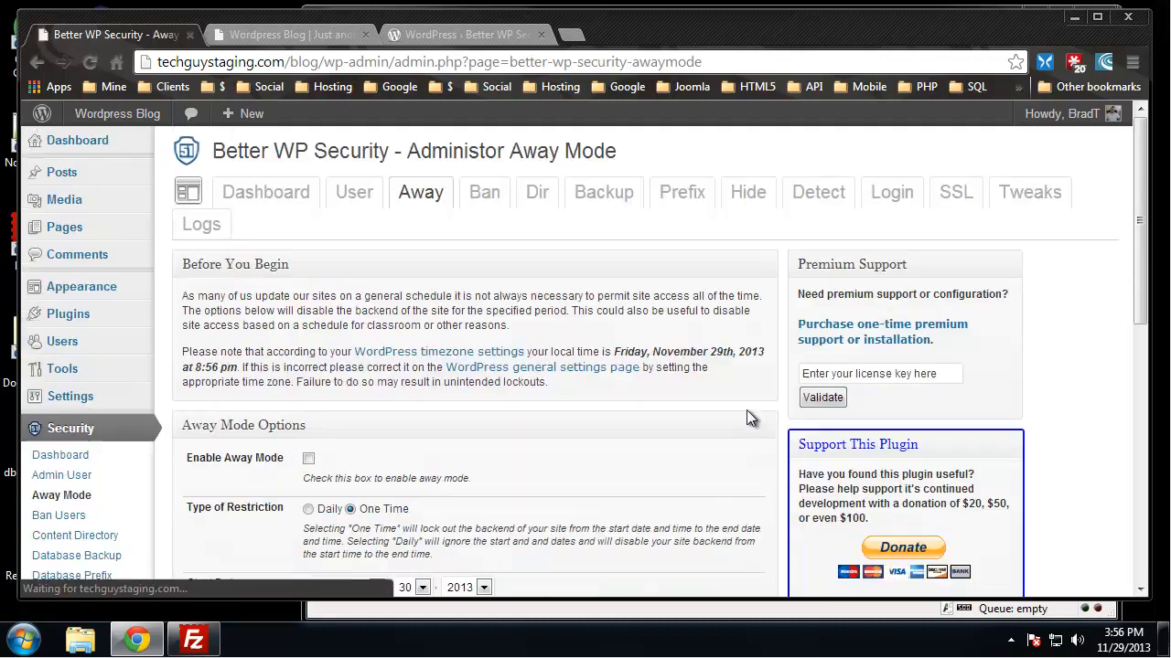
scroll(708, 391, down, 3)
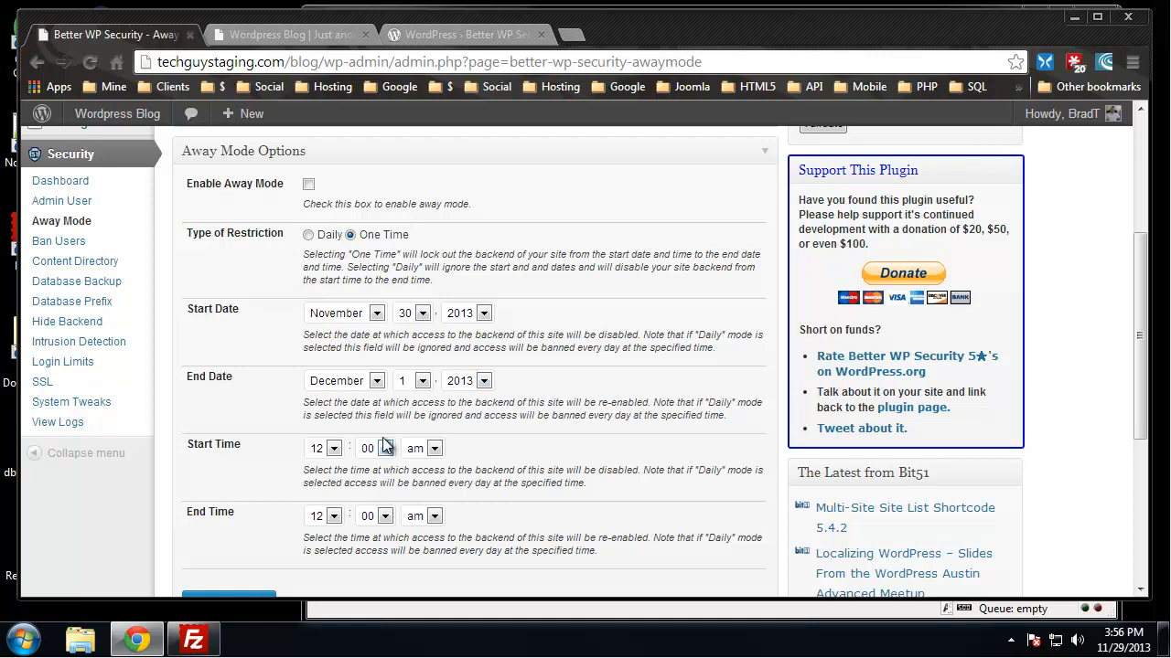
click(308, 235)
scroll(448, 325, up, 3)
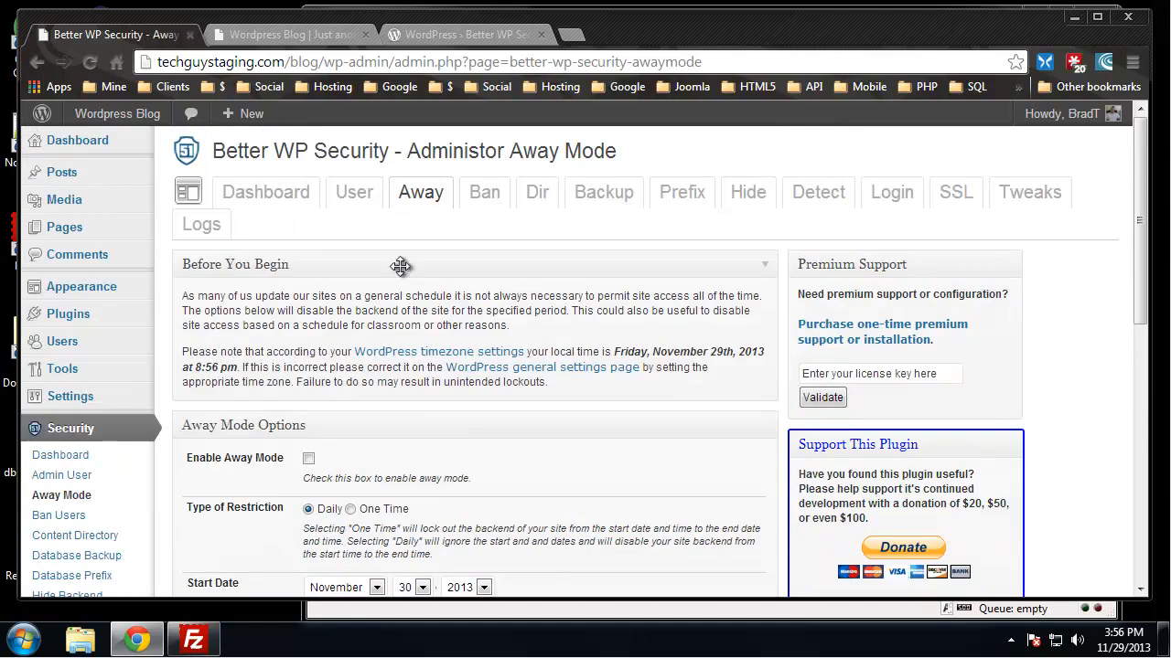
click(293, 208)
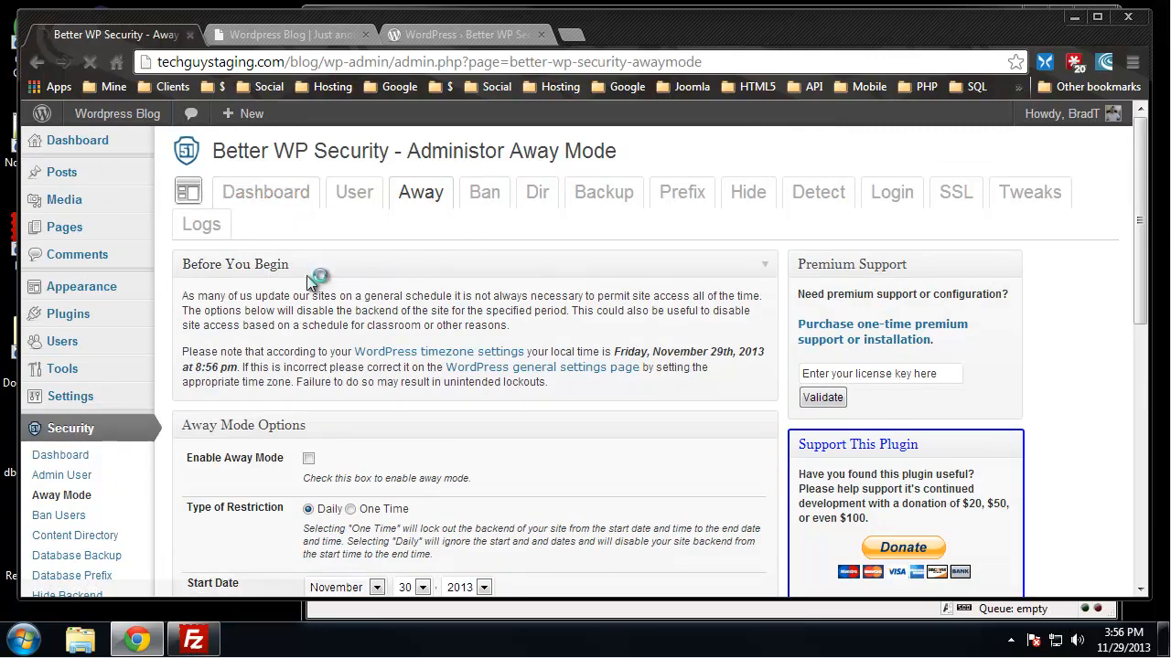
- Open the HackRepair.com blacklist fix, review the ban hosts and user agents options, and return to the System Status checklist
scroll(345, 297, up, 2)
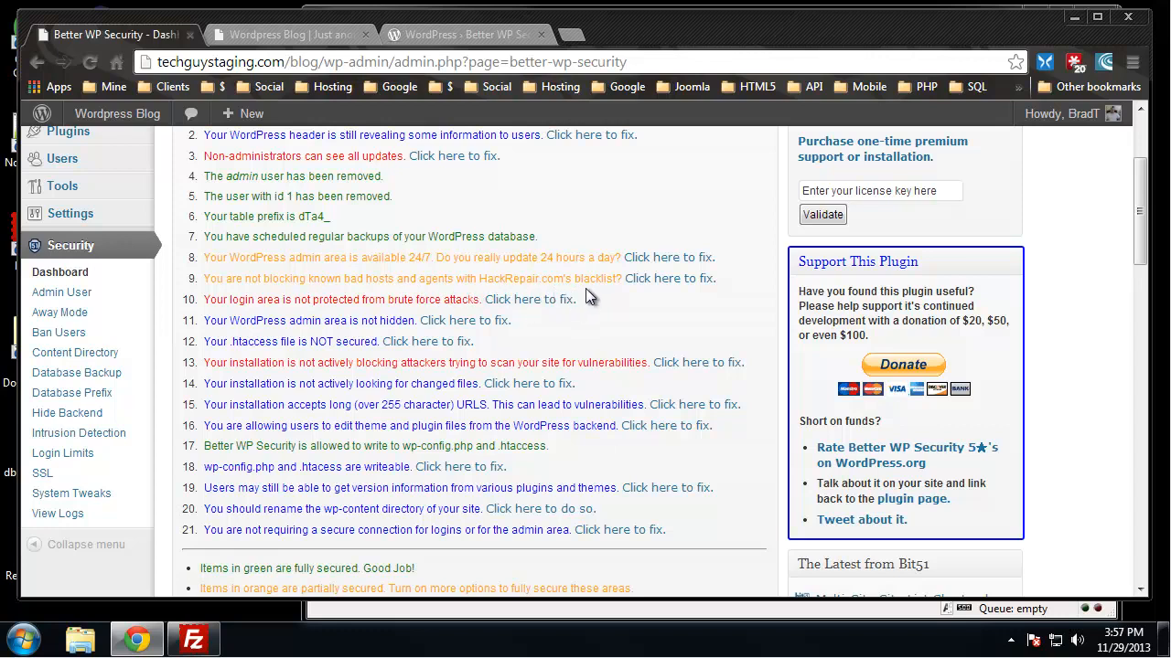
click(654, 280)
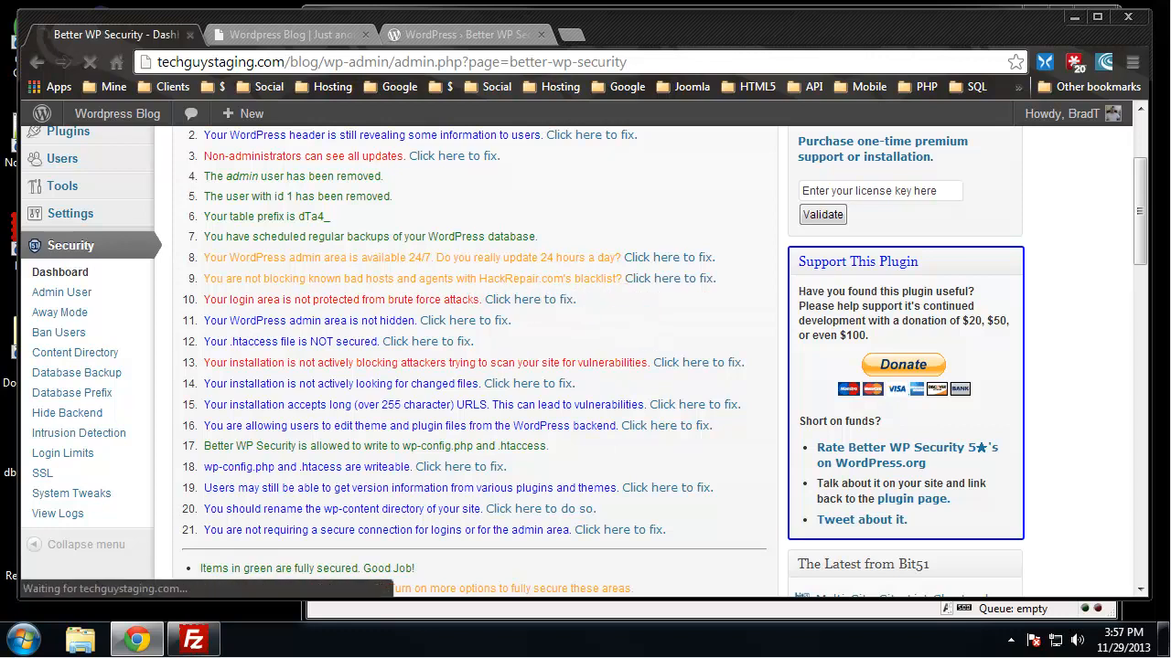
scroll(463, 220, down, 3)
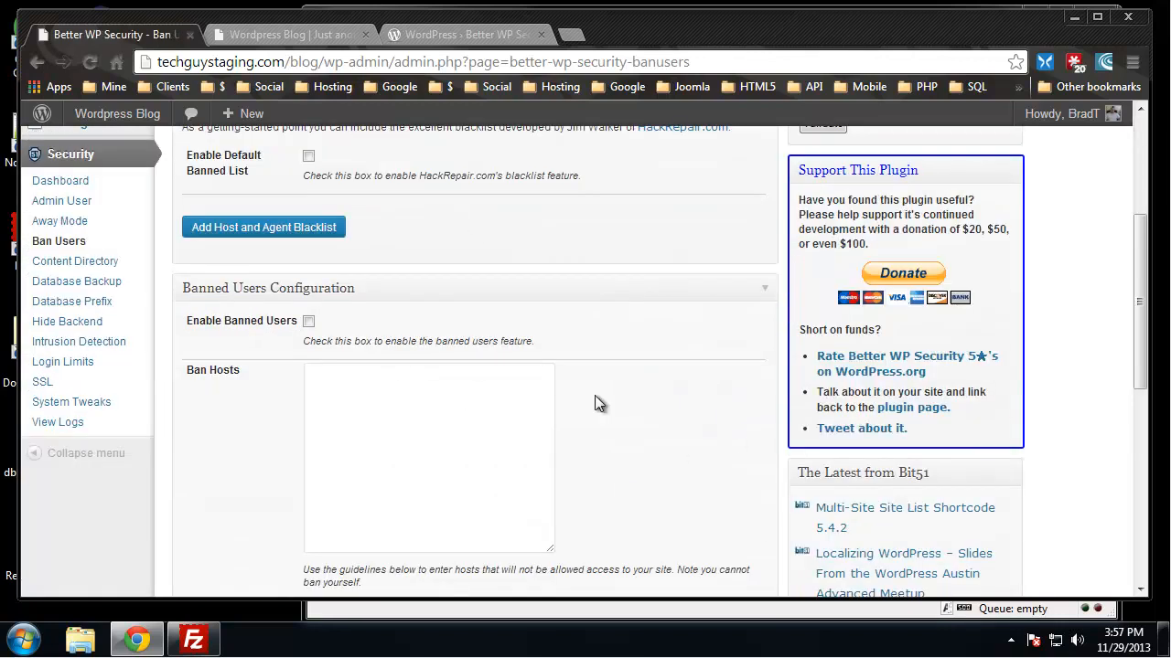
scroll(558, 265, up, 3)
scroll(261, 279, down, 4)
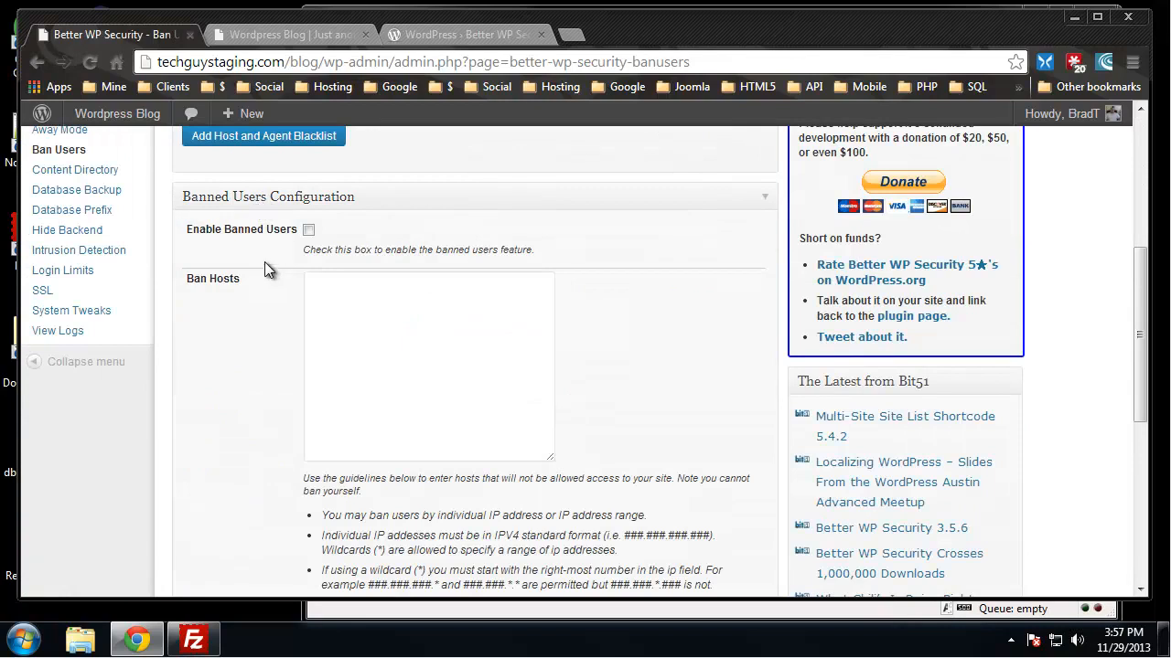
scroll(224, 283, down, 1)
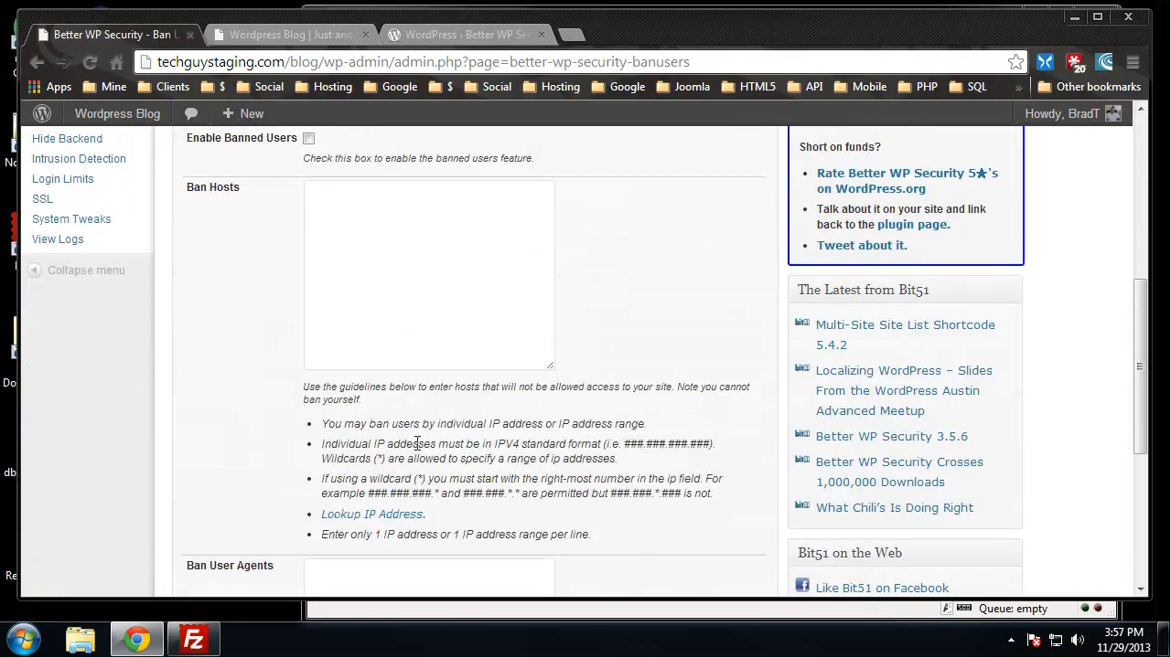
drag(438, 424, 650, 426)
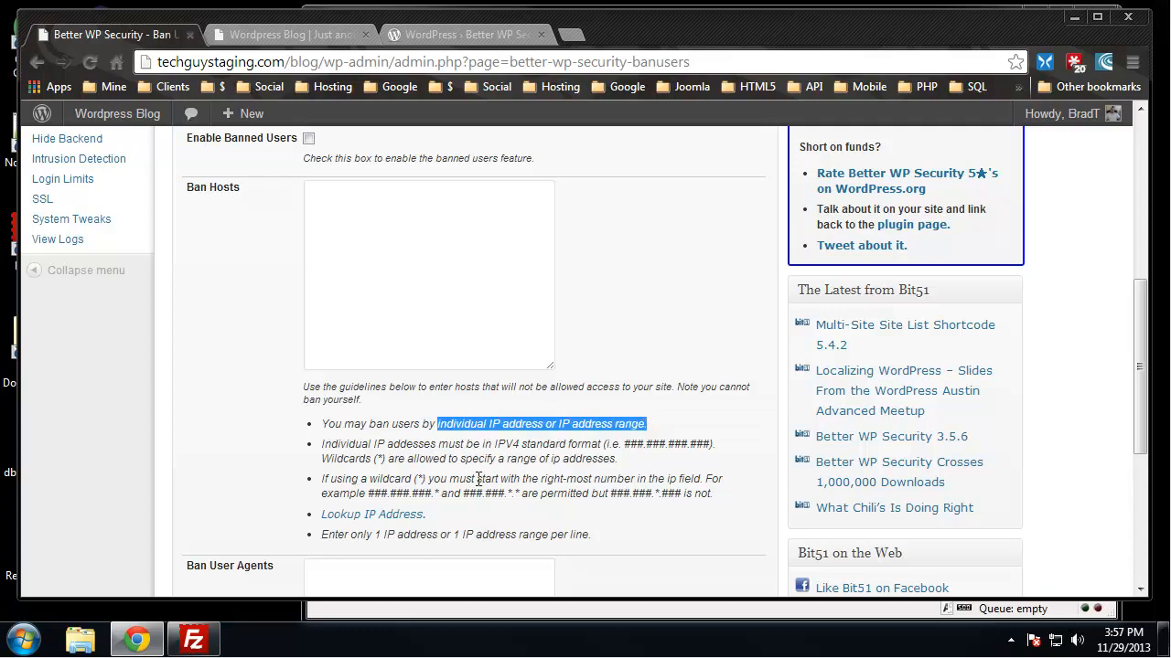
click(390, 332)
scroll(206, 388, down, 3)
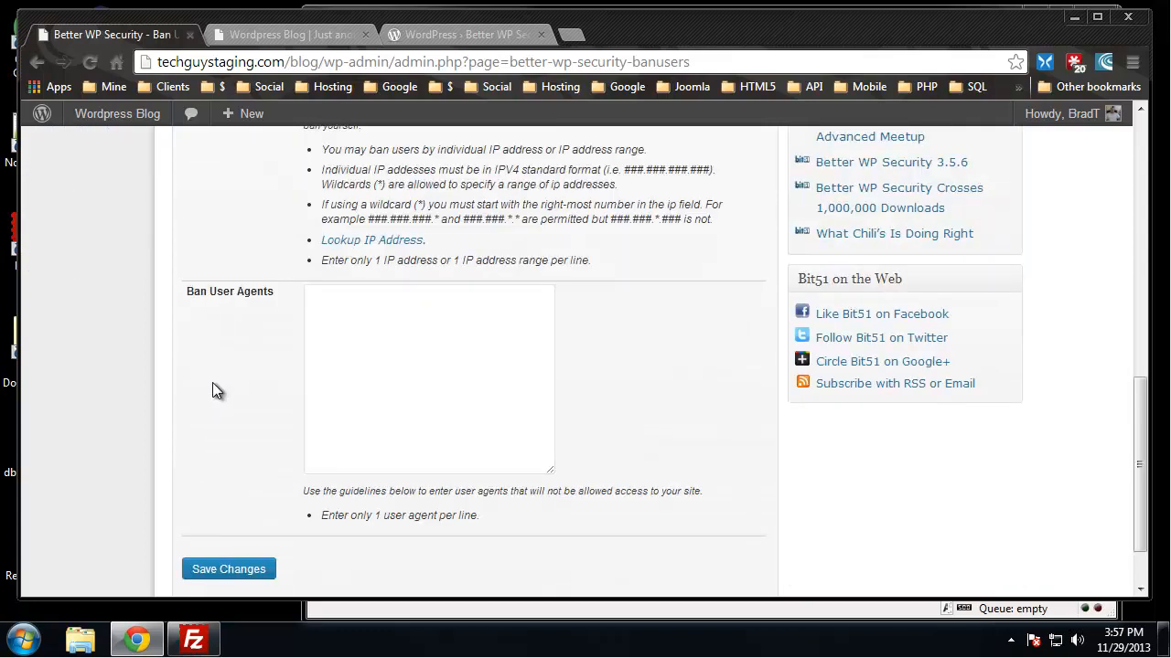
scroll(240, 379, up, 4)
scroll(241, 375, down, 5)
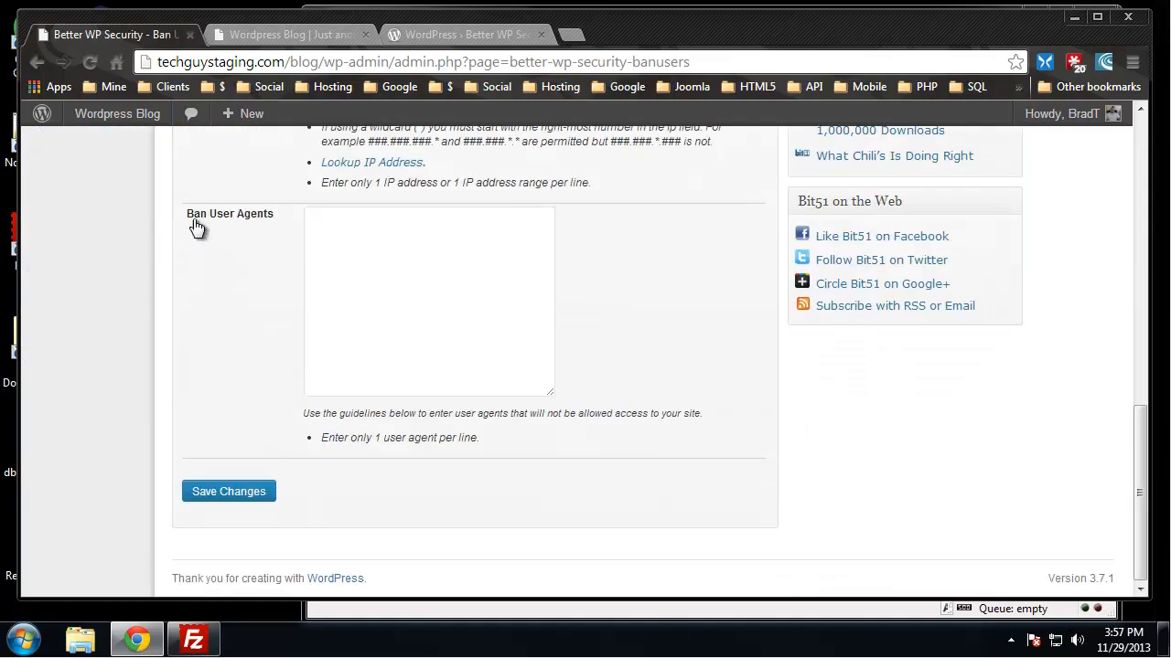
click(40, 62)
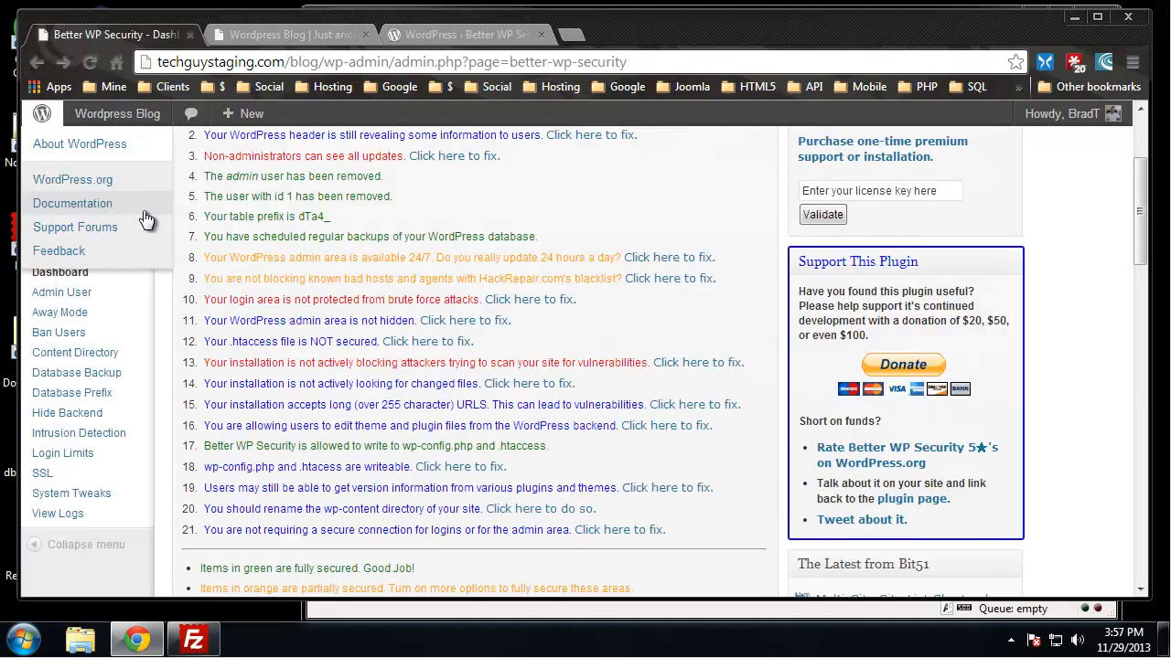
- Follow the fix for the unhidden WordPress admin area, review the Hide Backend Options, and enable Hide Backend
click(466, 331)
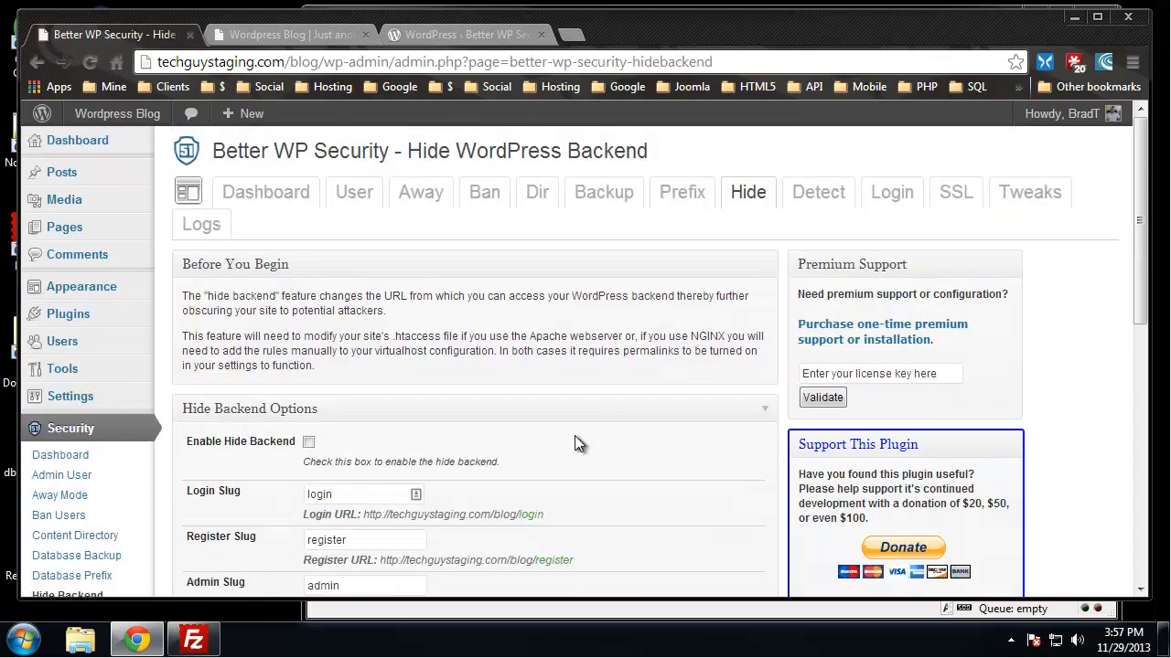
scroll(582, 379, down, 2)
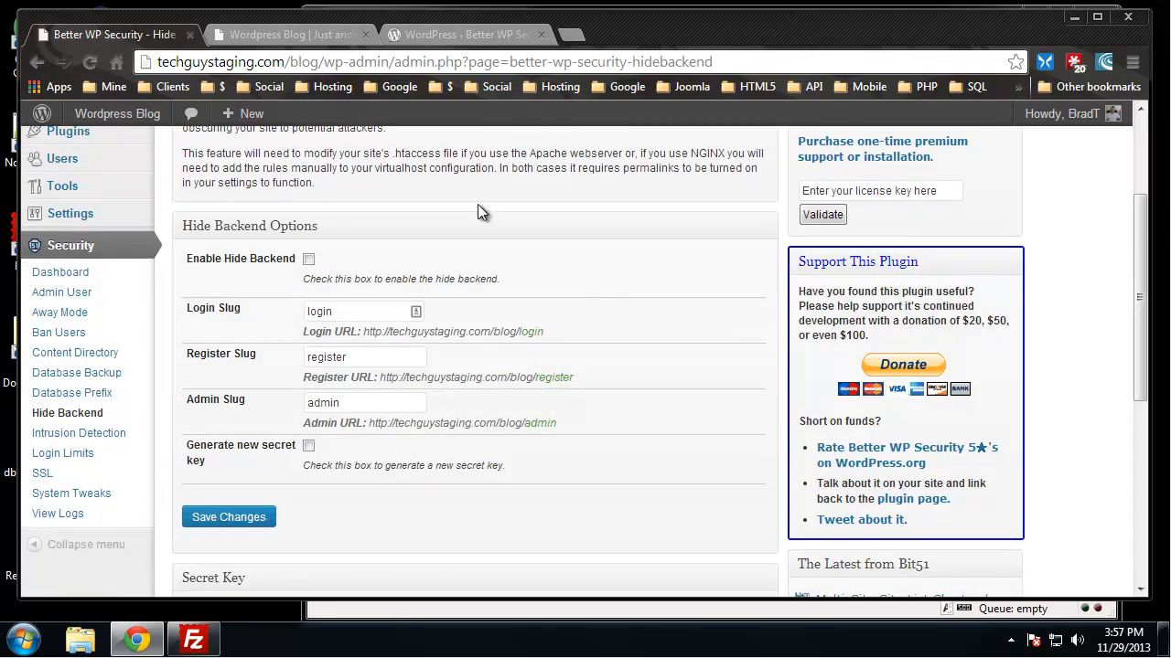
scroll(497, 241, up, 2)
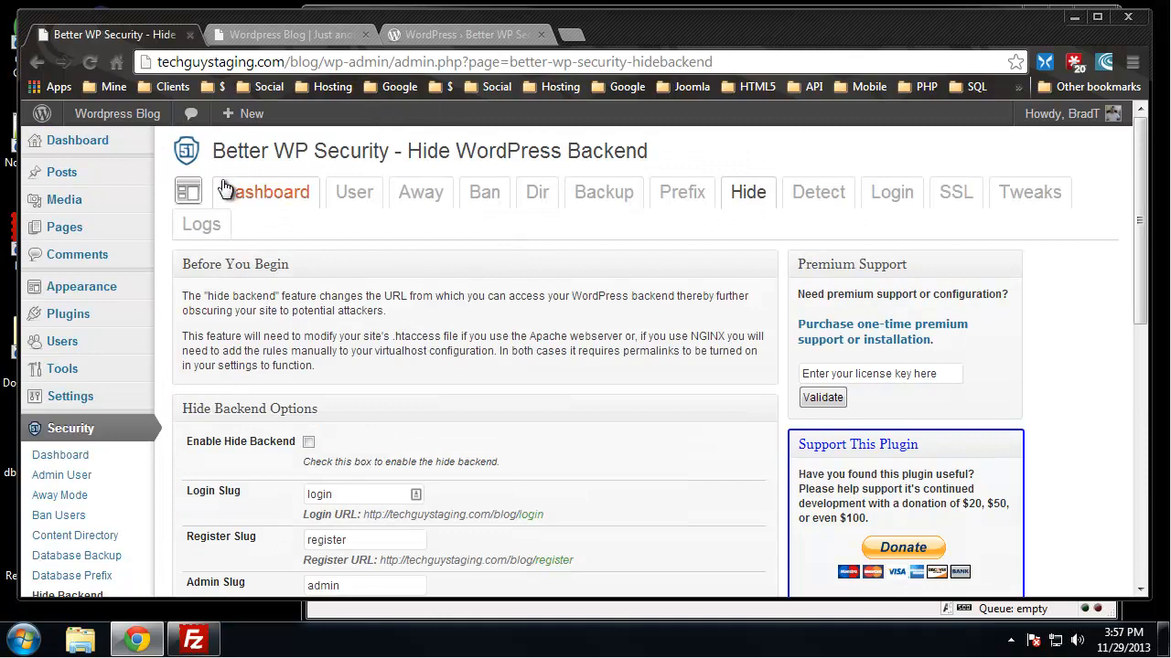
drag(323, 62, 391, 64)
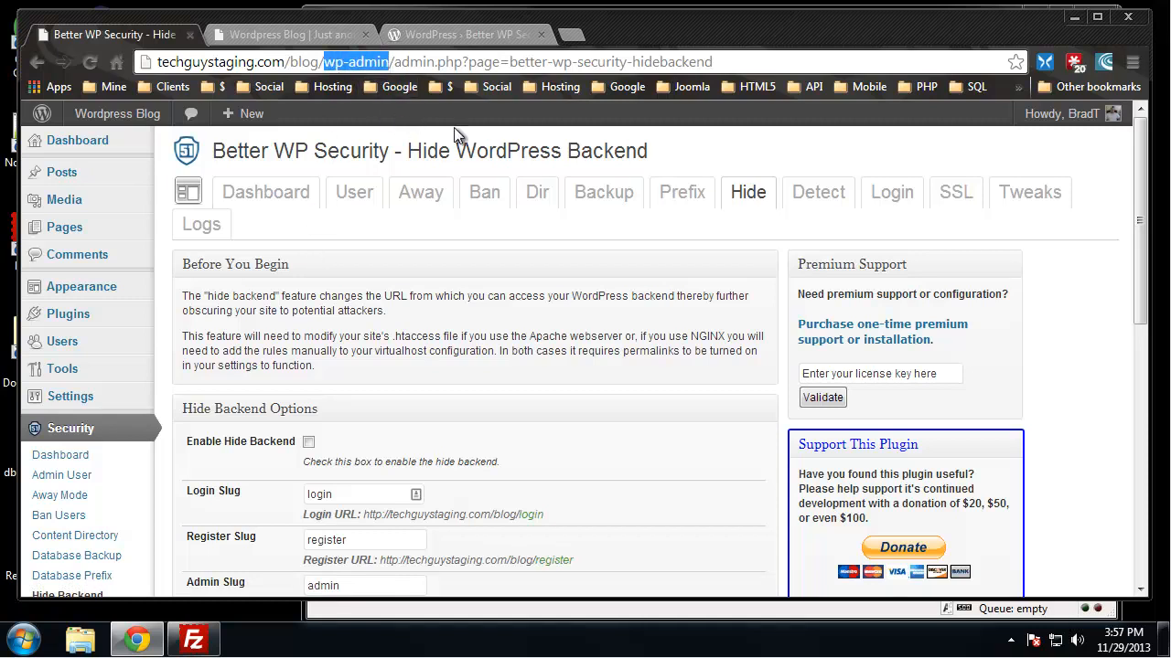
click(332, 189)
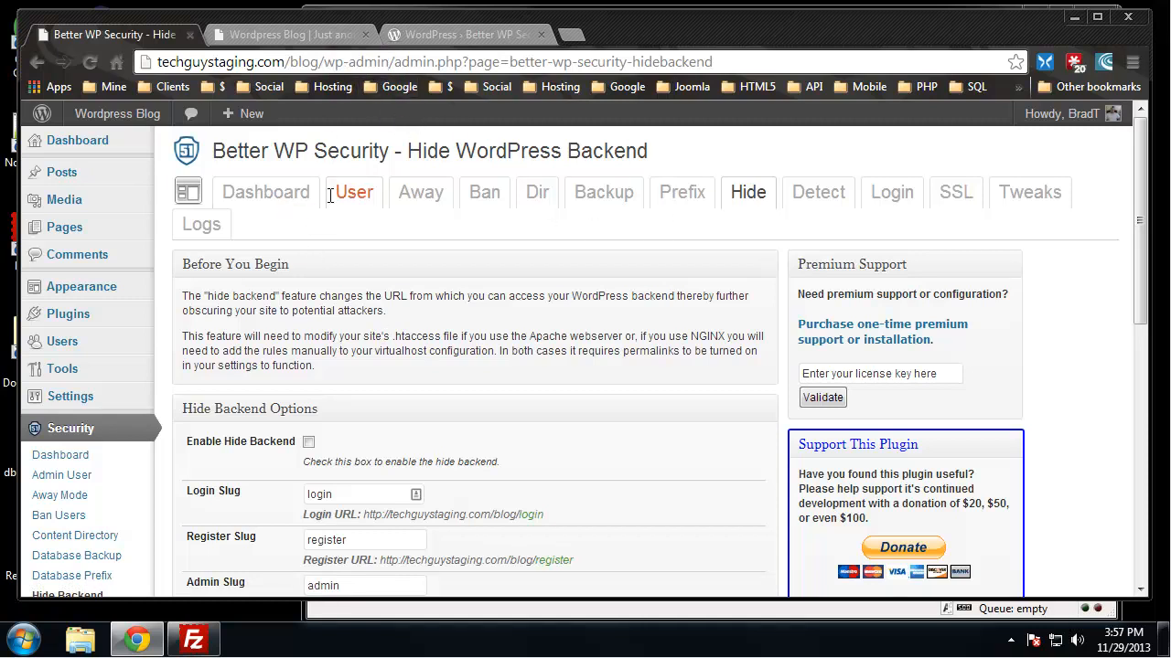
scroll(326, 191, down, 3)
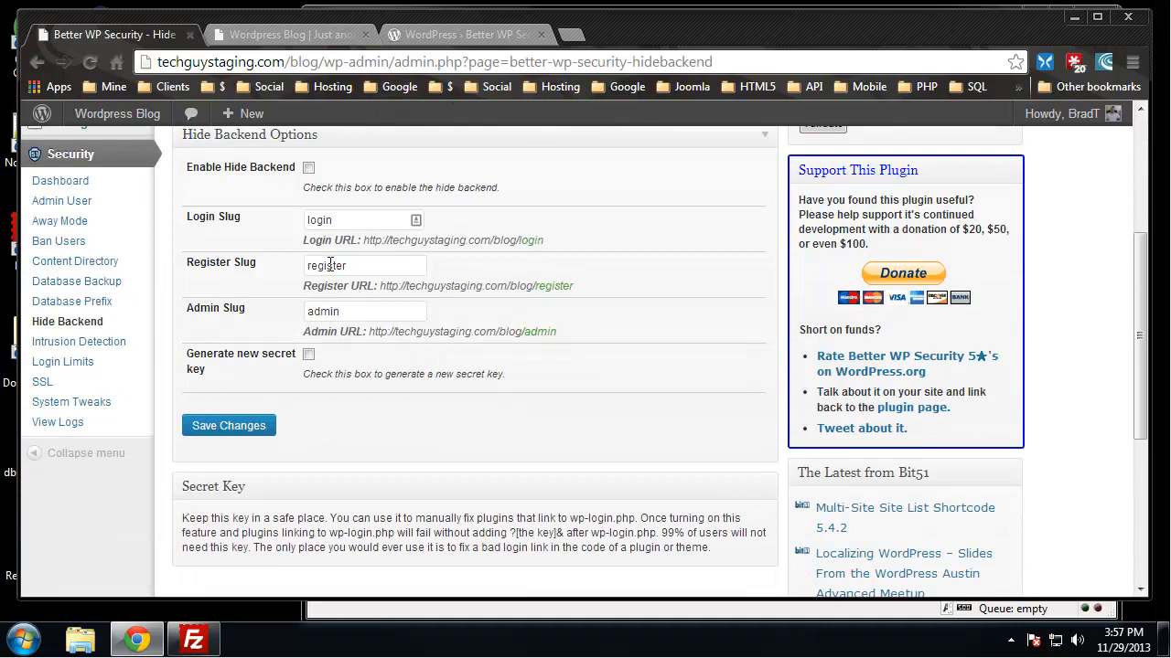
click(308, 168)
scroll(306, 183, up, 1)
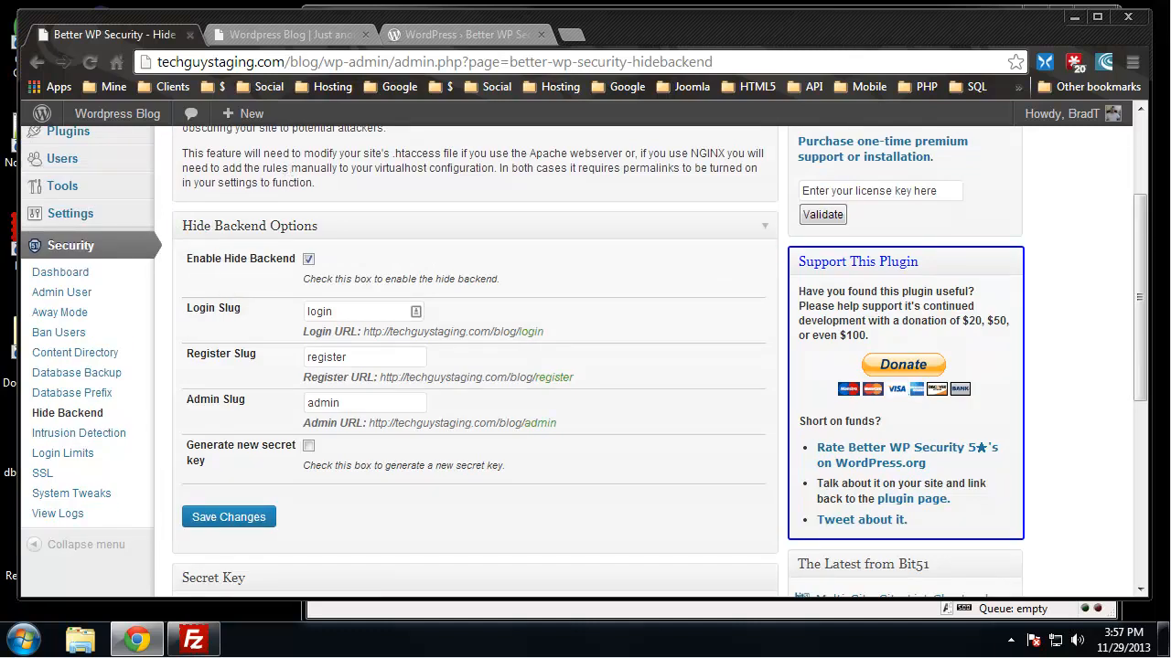
- Set the Login Slug to mylogin, the Register Slug to myregister and the Admin Slug to myadmin
click(316, 312)
text(my)
click(614, 355)
drag(418, 333, 412, 333)
click(356, 361)
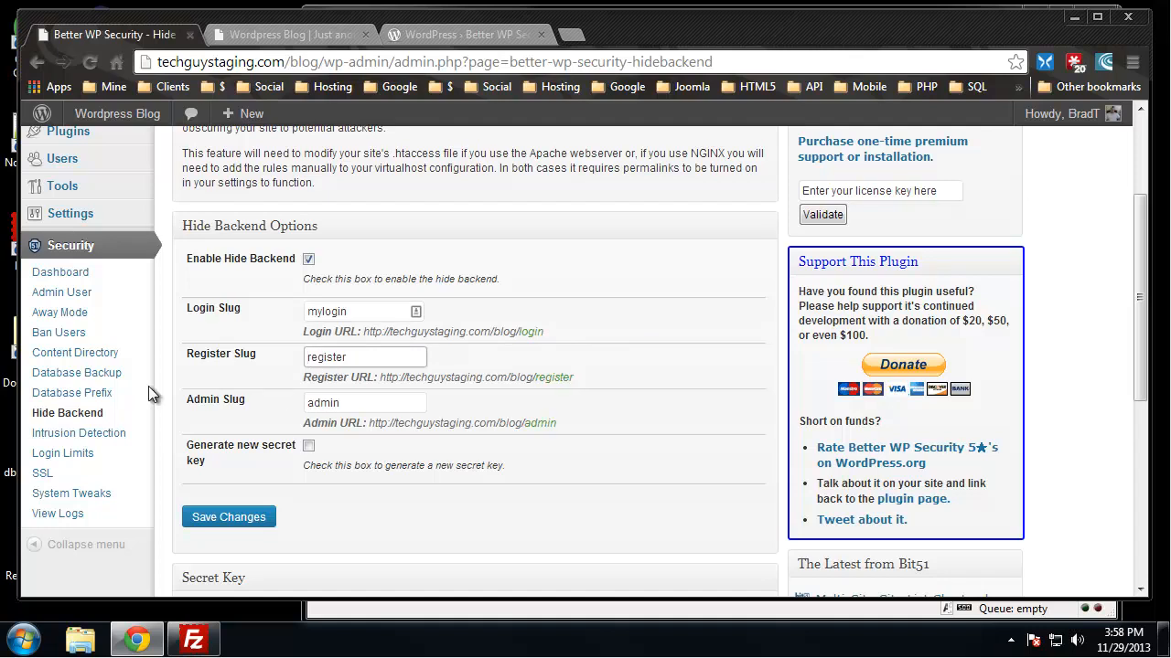
text(my)
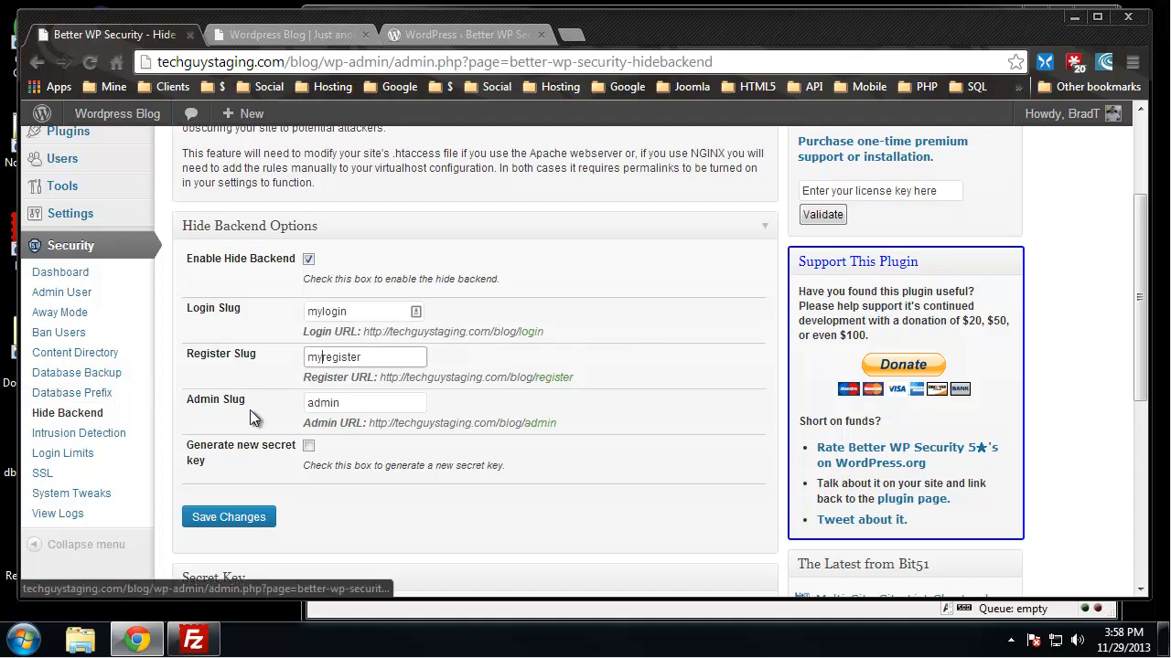
click(309, 403)
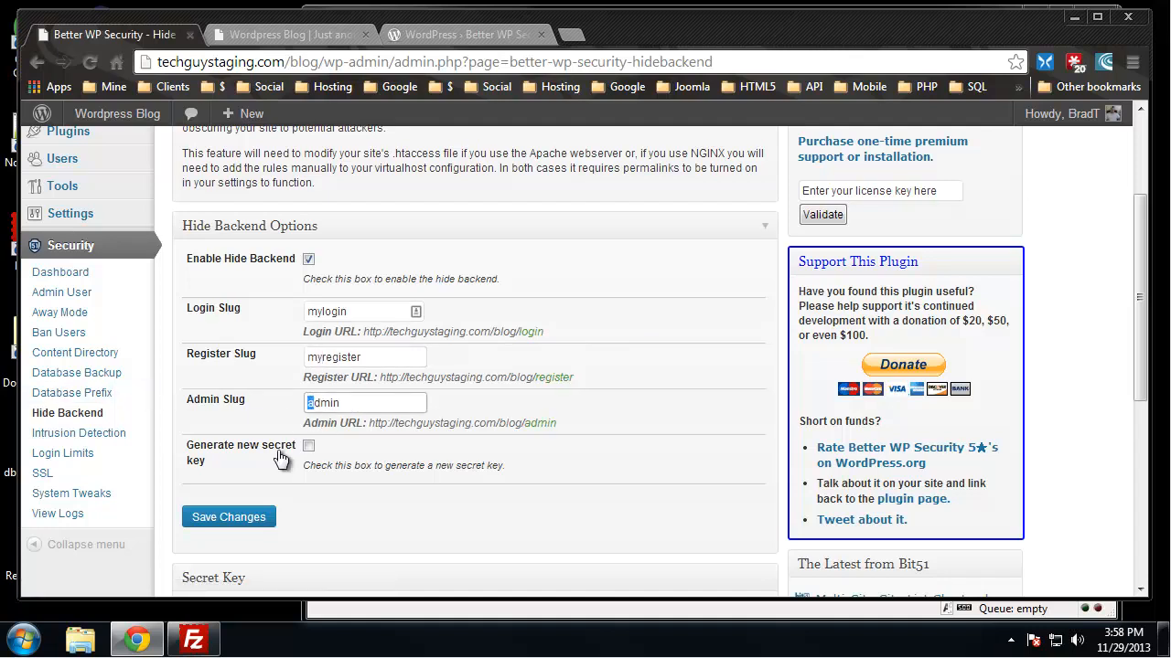
text(my)
click(557, 507)
- Save the Hide Backend settings with Generate new secret key enabled, and highlight the generated key in the Secret Key section
scroll(557, 507, down, 1)
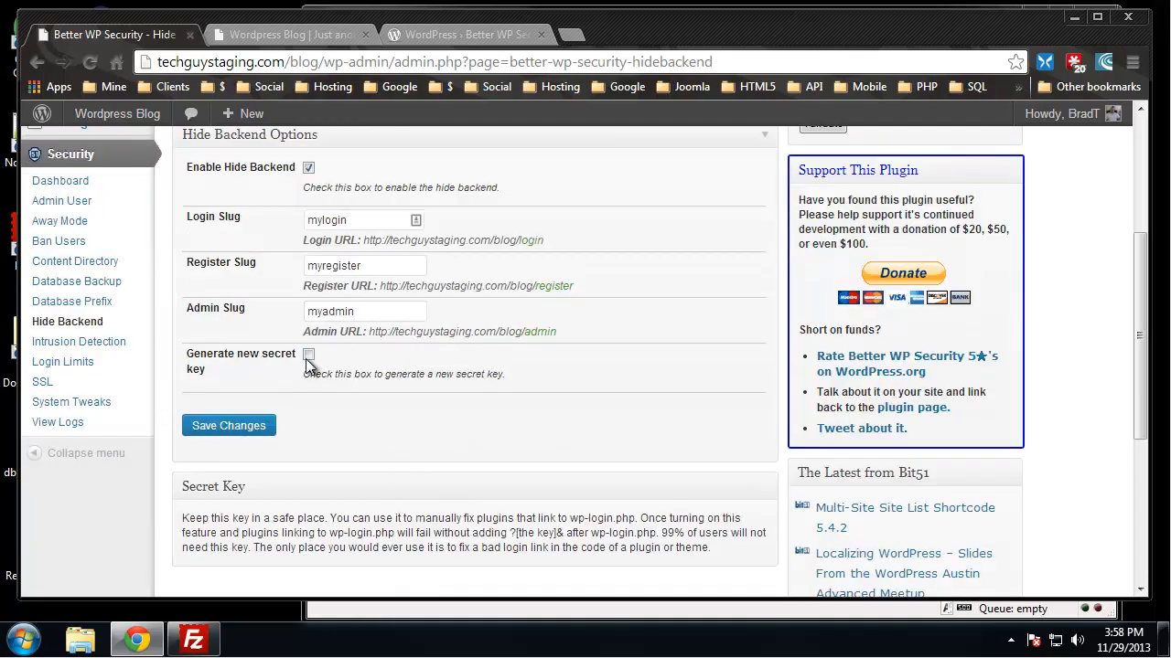
scroll(297, 350, down, 2)
click(308, 172)
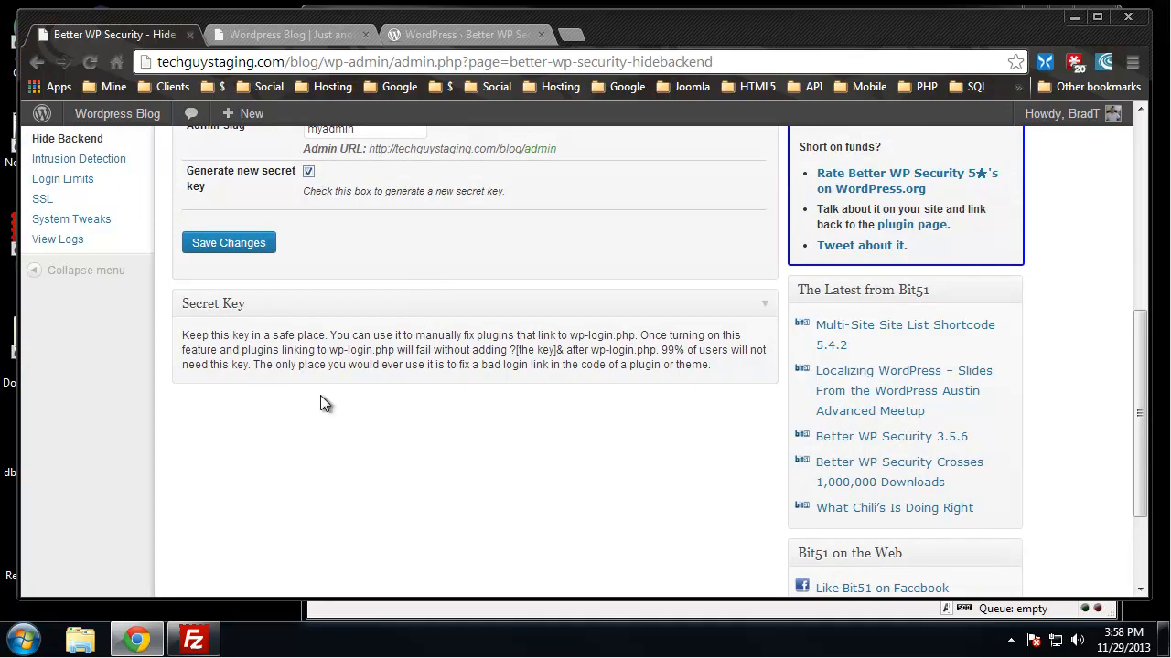
scroll(409, 449, up, 2)
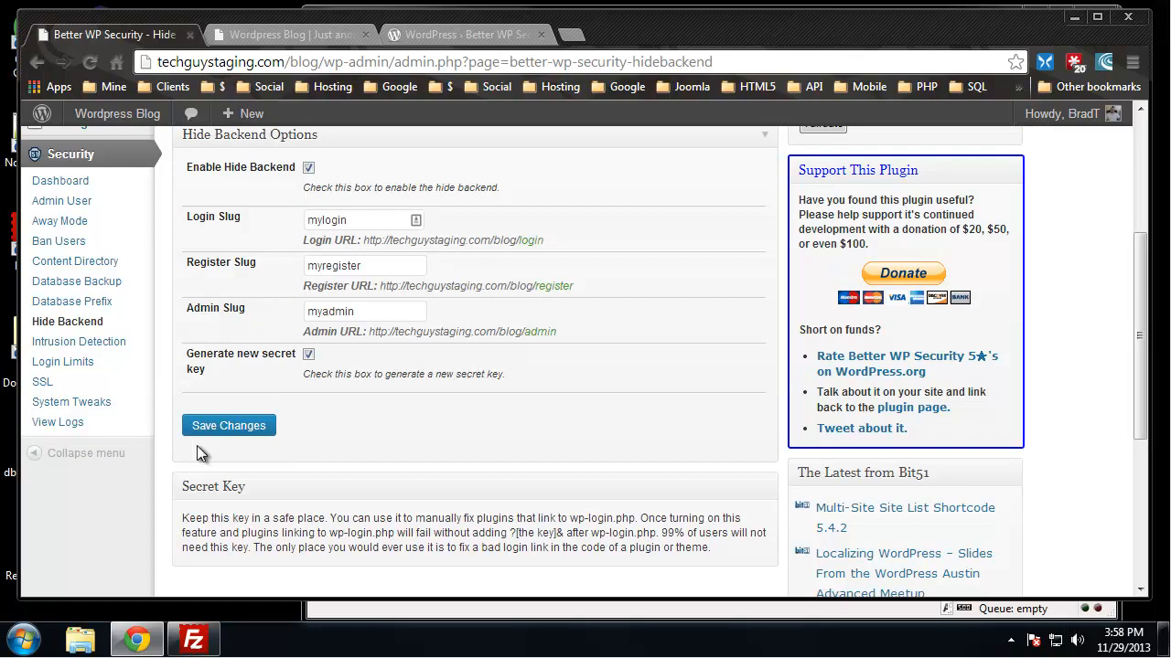
click(229, 425)
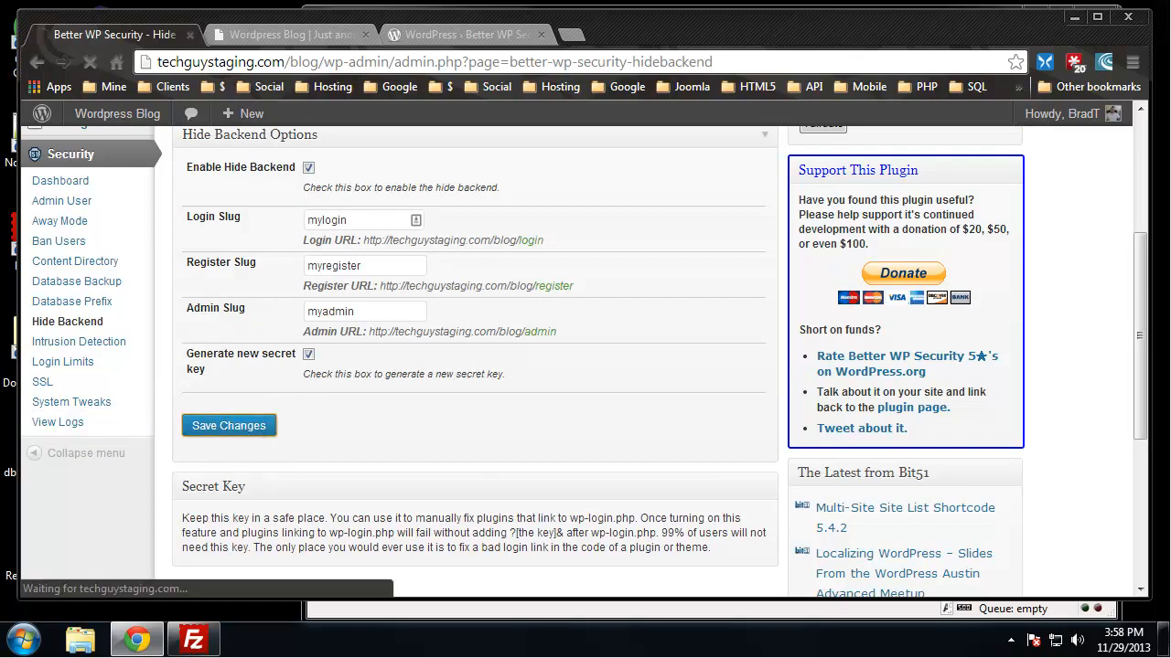
scroll(435, 440, down, 2)
drag(413, 439, 552, 547)
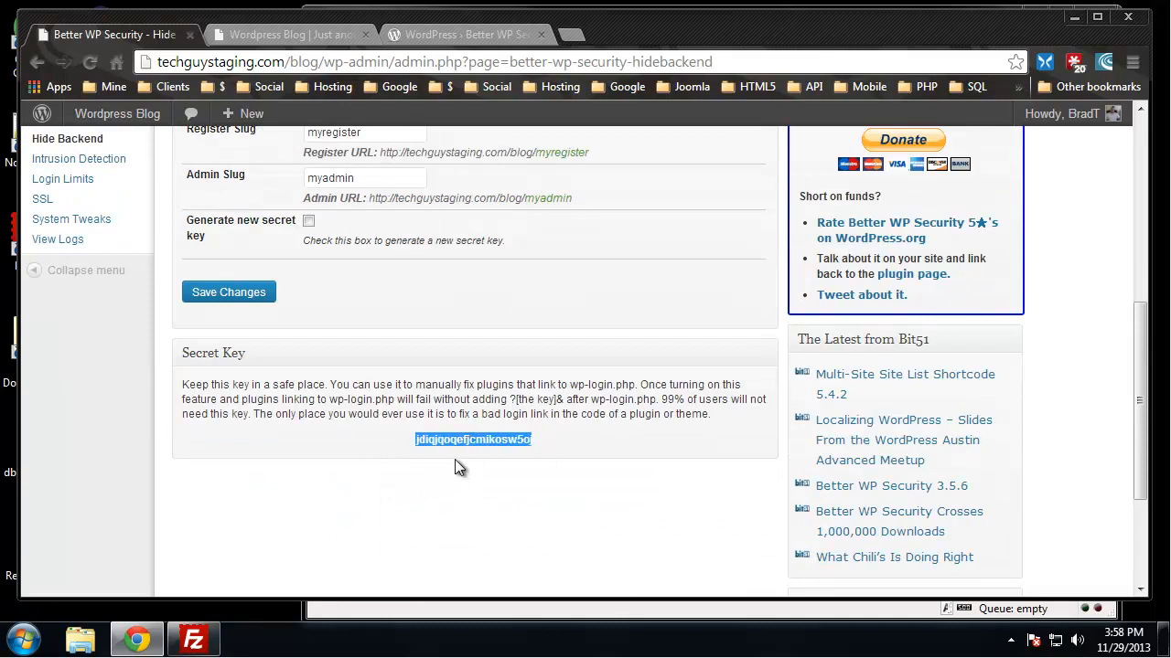
- Copy the new Admin URL from the Hide Backend Options and log out of WordPress
scroll(625, 428, up, 3)
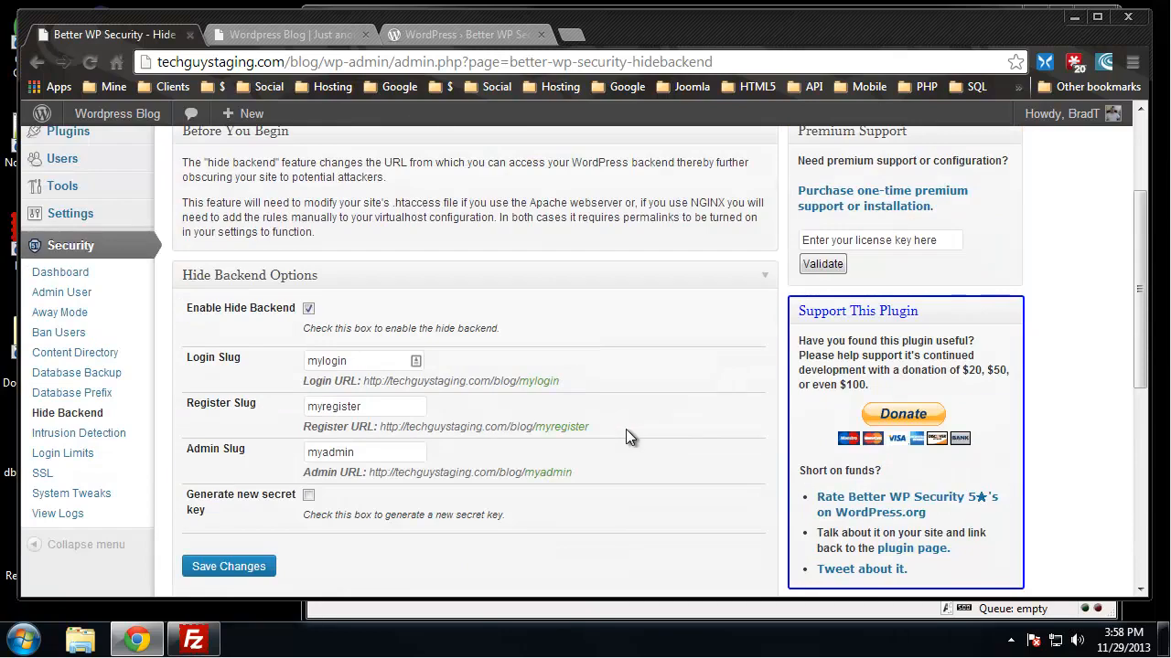
scroll(555, 452, down, 1)
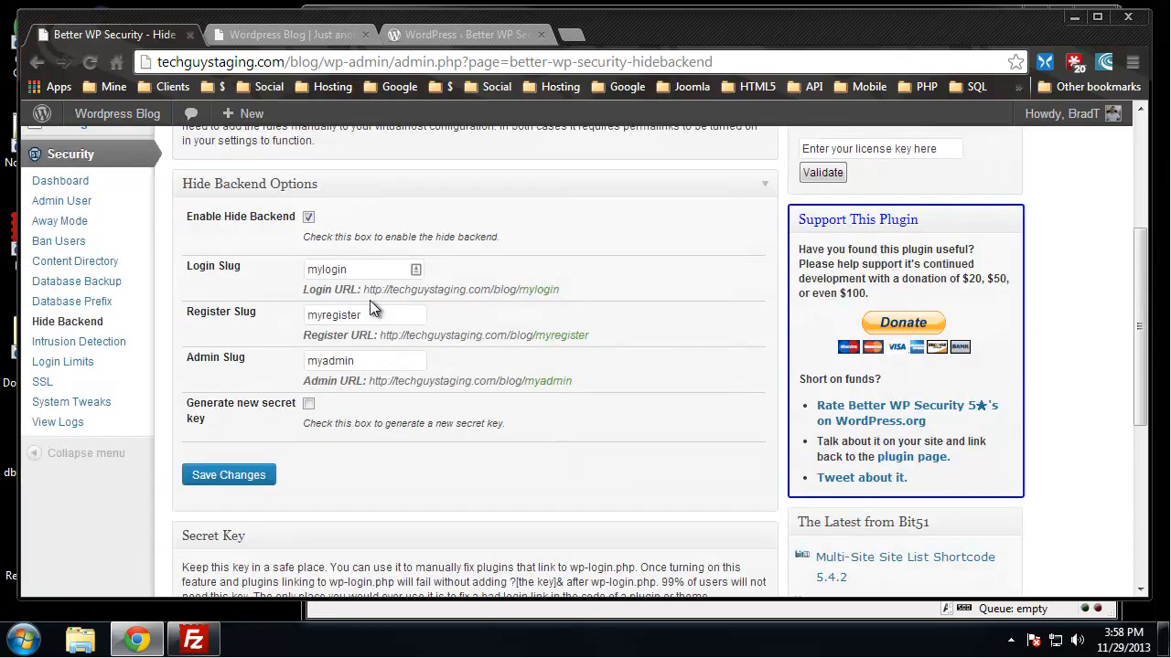
drag(574, 382, 369, 382)
right_click(415, 381)
click(468, 399)
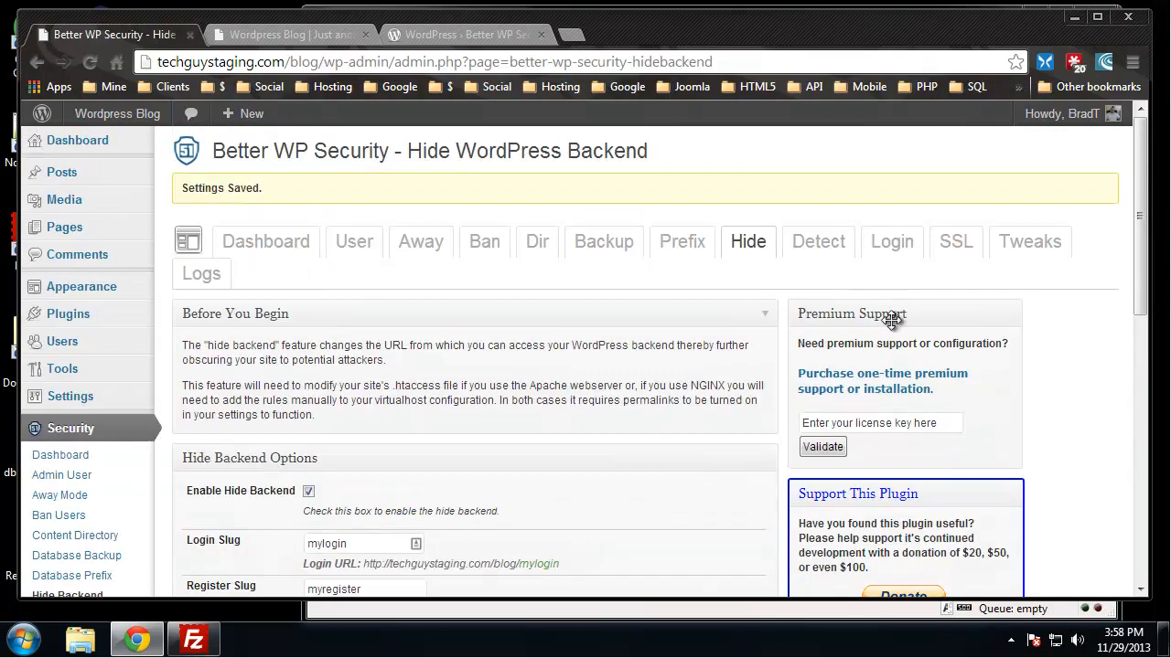
mouse_move(1089, 116)
click(994, 203)
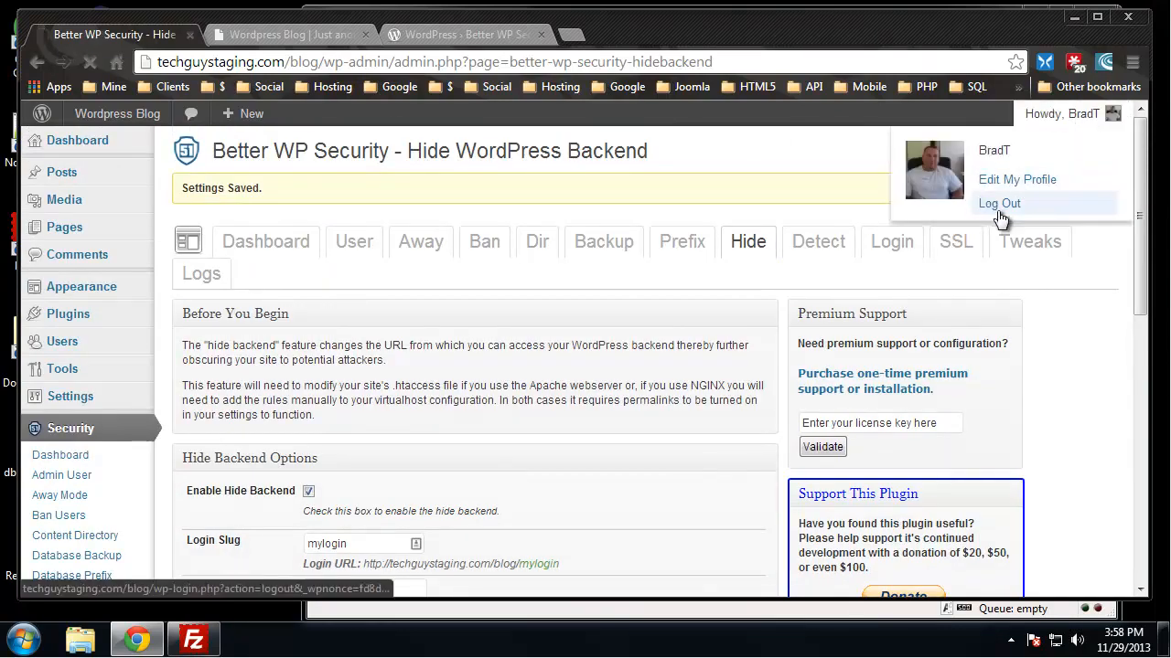
- Test the default login address by loading techguystaging.com/blog/wp-login.php without the secret key
drag(580, 61, 408, 63)
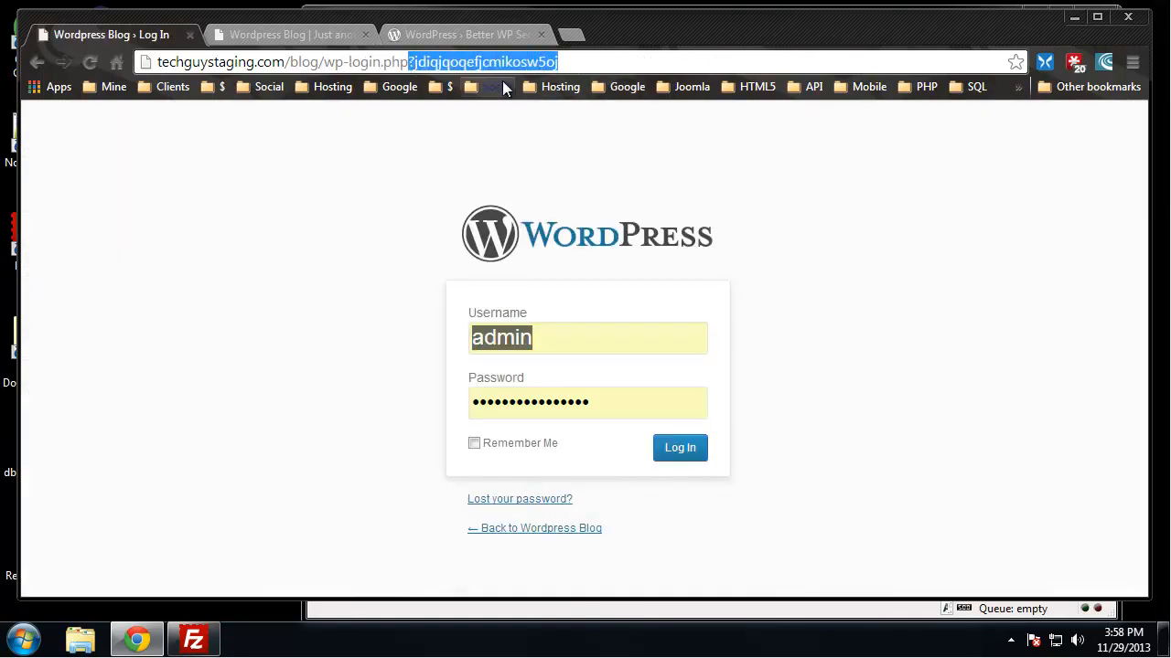
key(BackSpace)
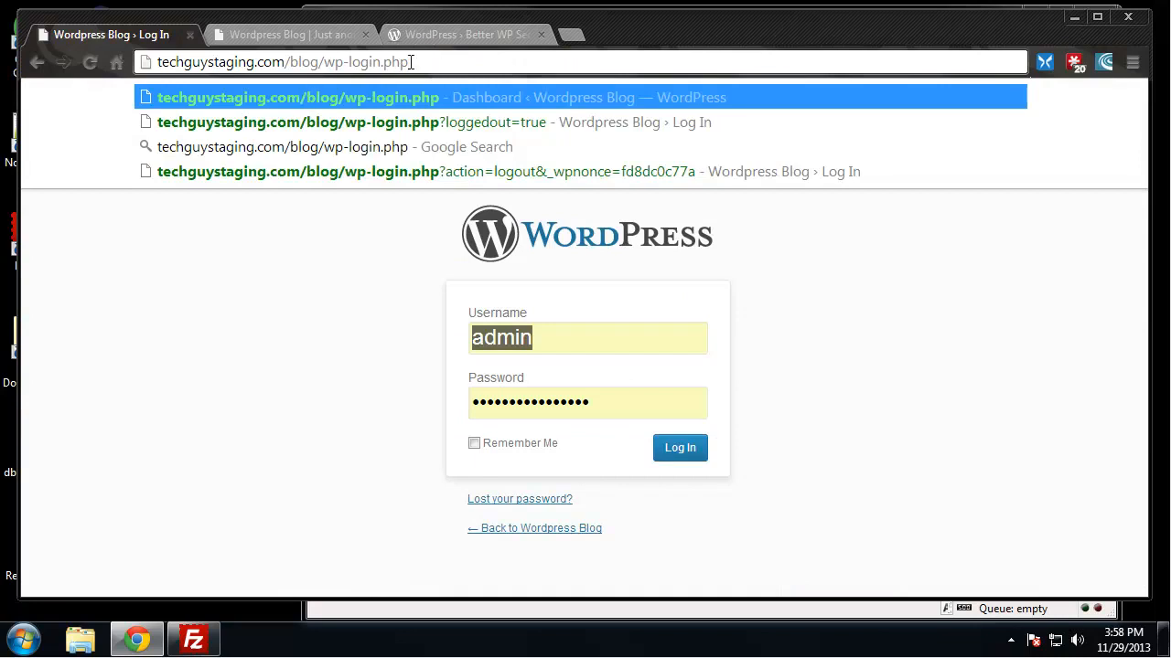
key(Return)
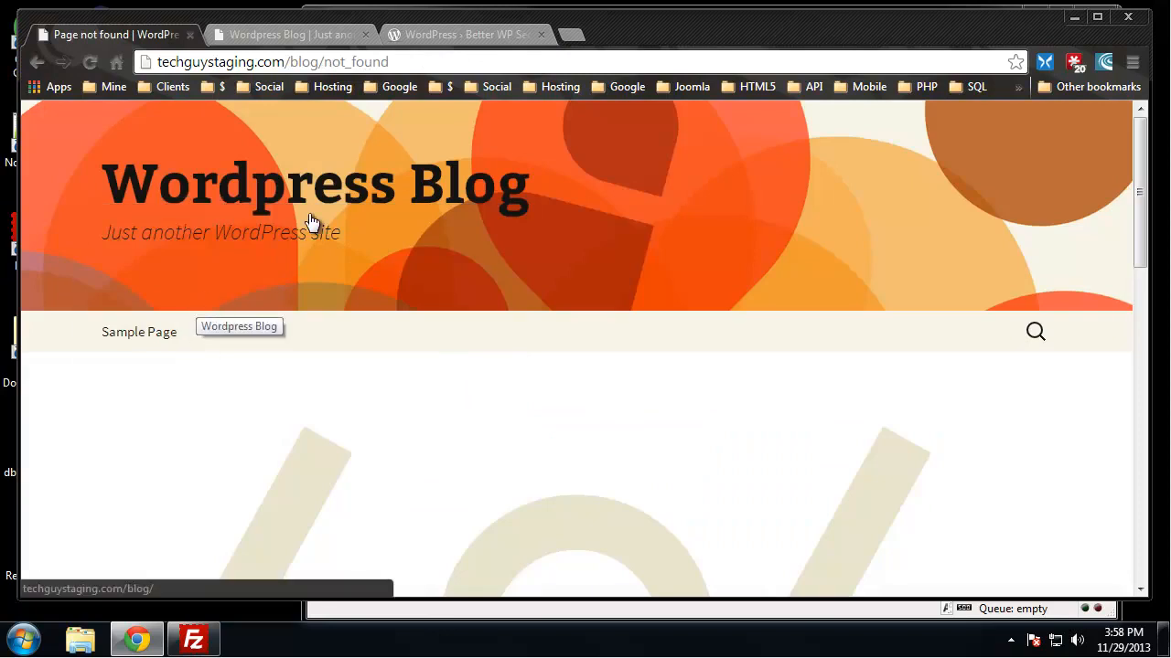
click(407, 60)
key(ctrl+v)
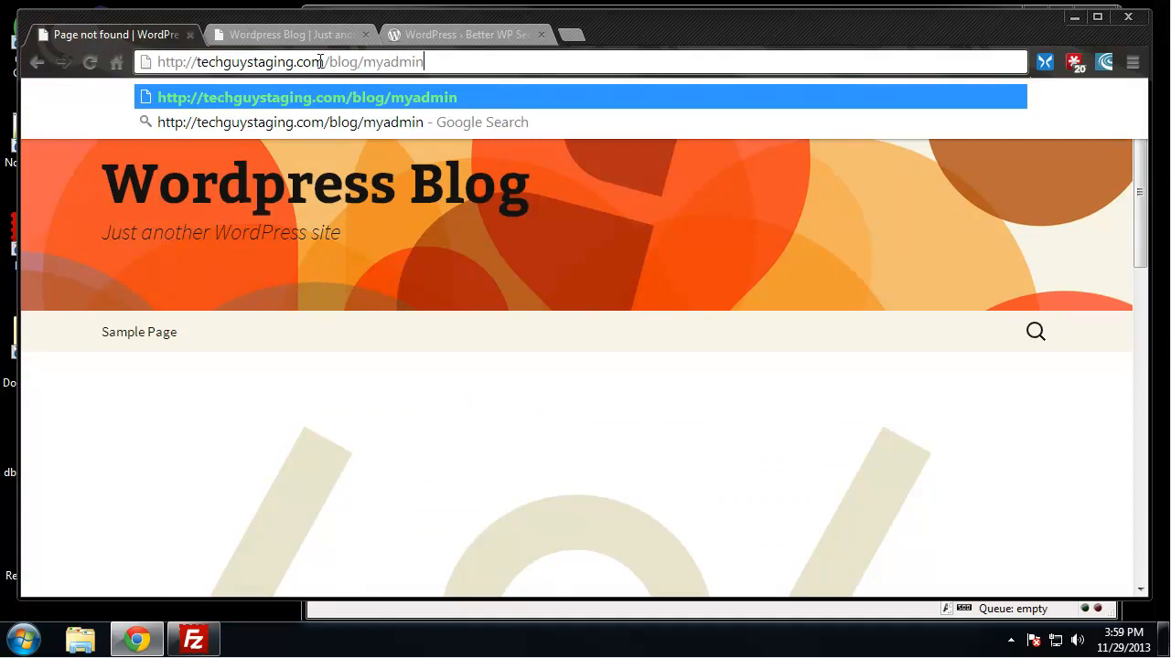
key(Return)
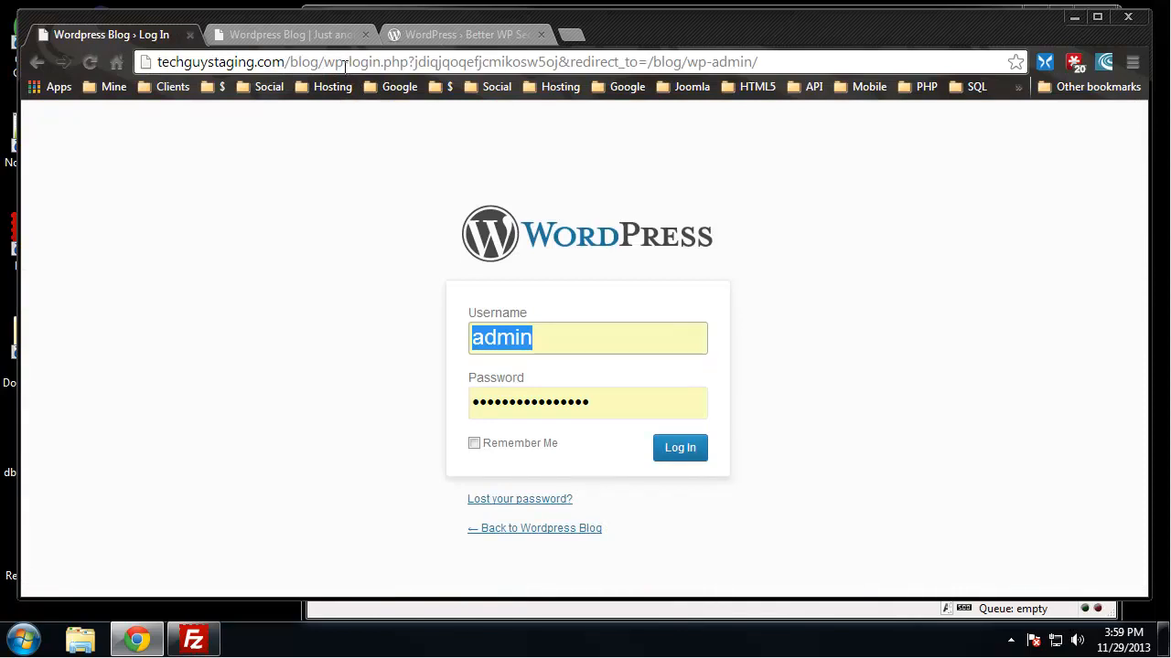
drag(325, 61, 412, 64)
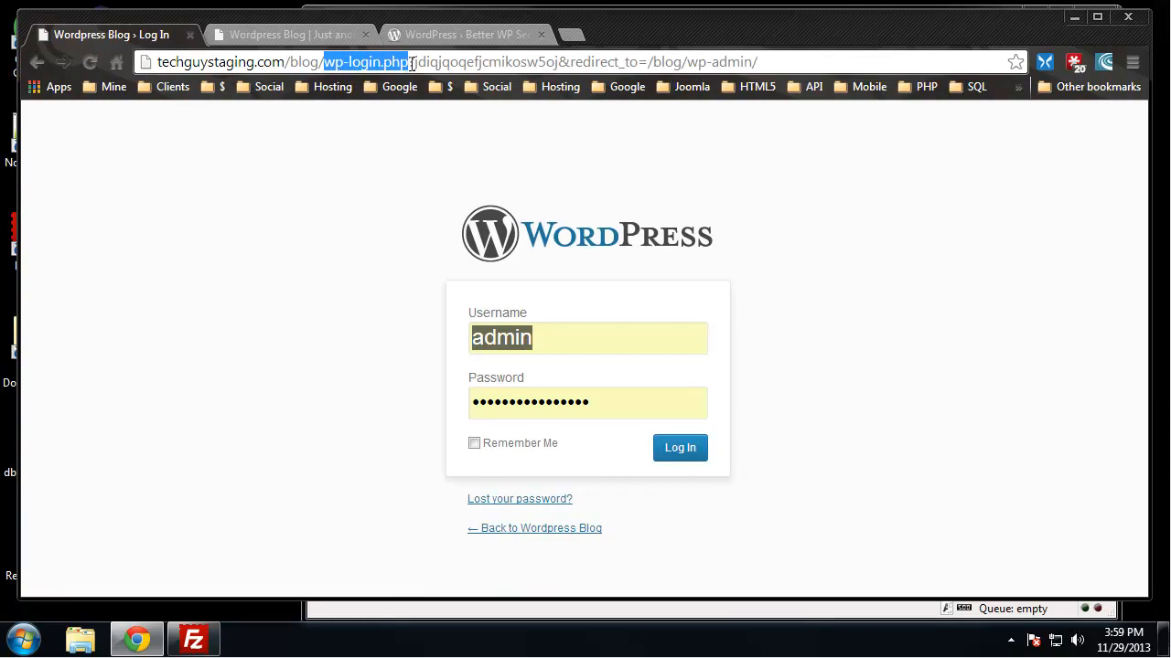
drag(555, 61, 418, 62)
click(261, 254)
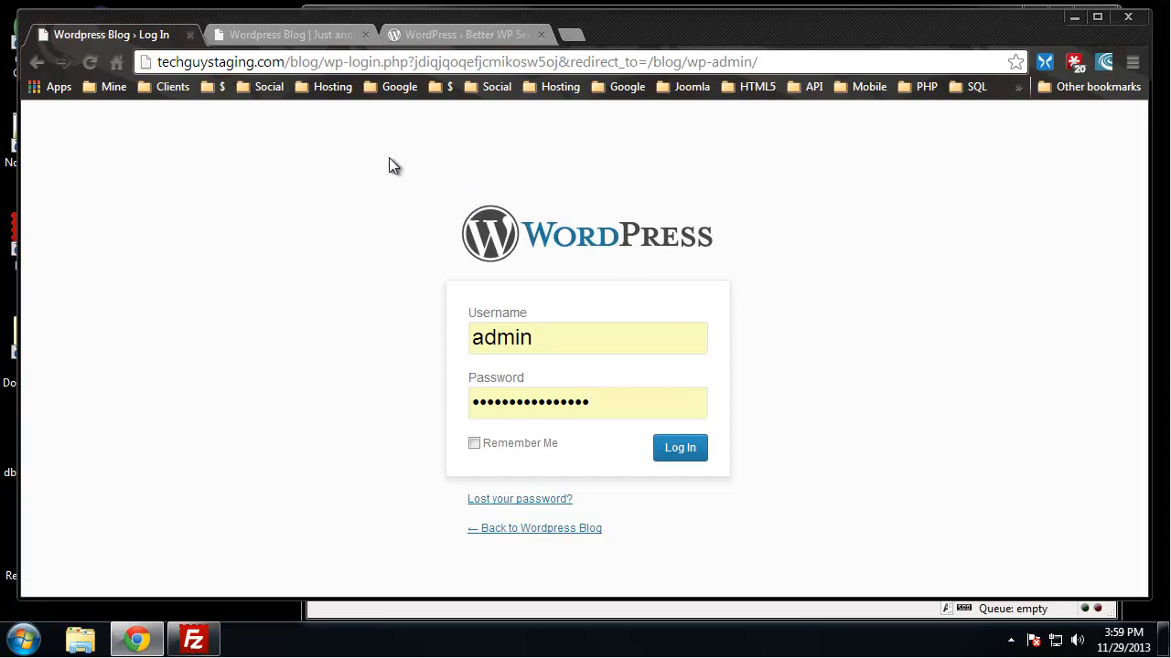
- Log in to WordPress with the administrator's username and account password, and dismiss the LastPass offer to remember the password
click(634, 411)
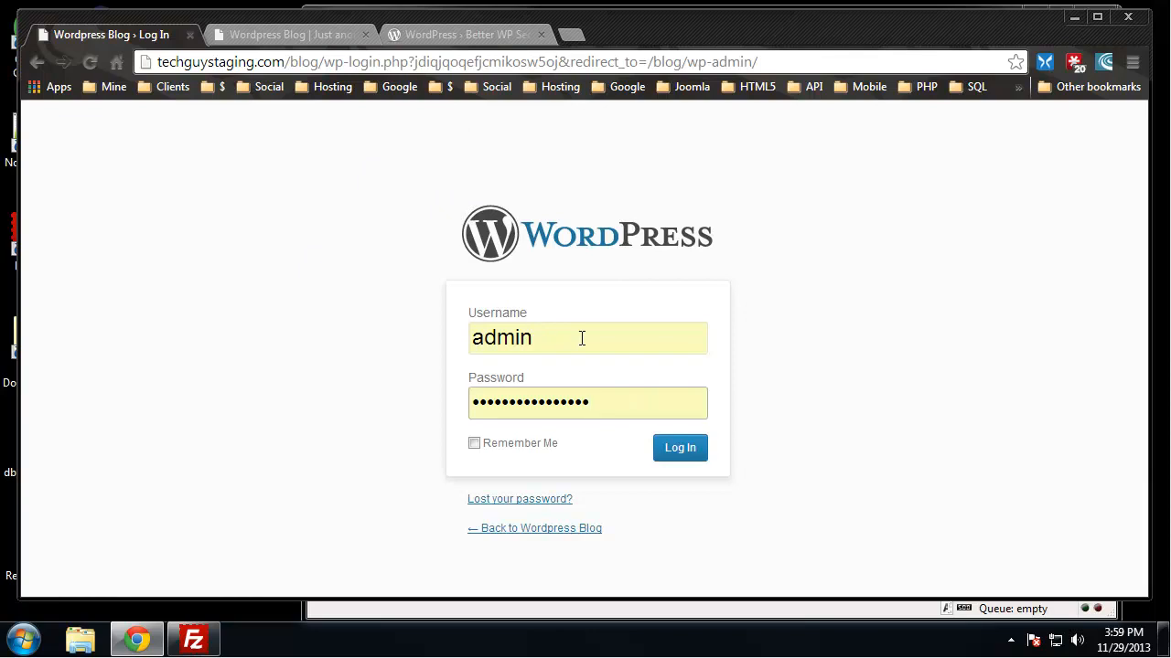
drag(580, 337, 349, 327)
text(BradT)
key(Tab)
text(•••••••)
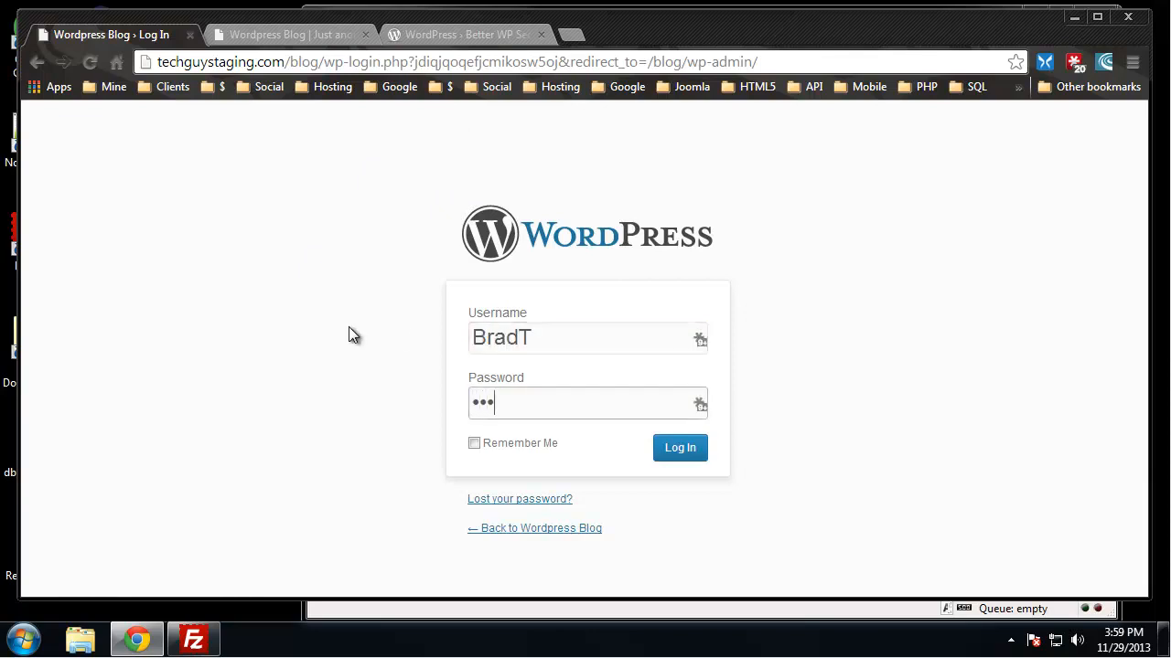
text(•••••••)
key(Return)
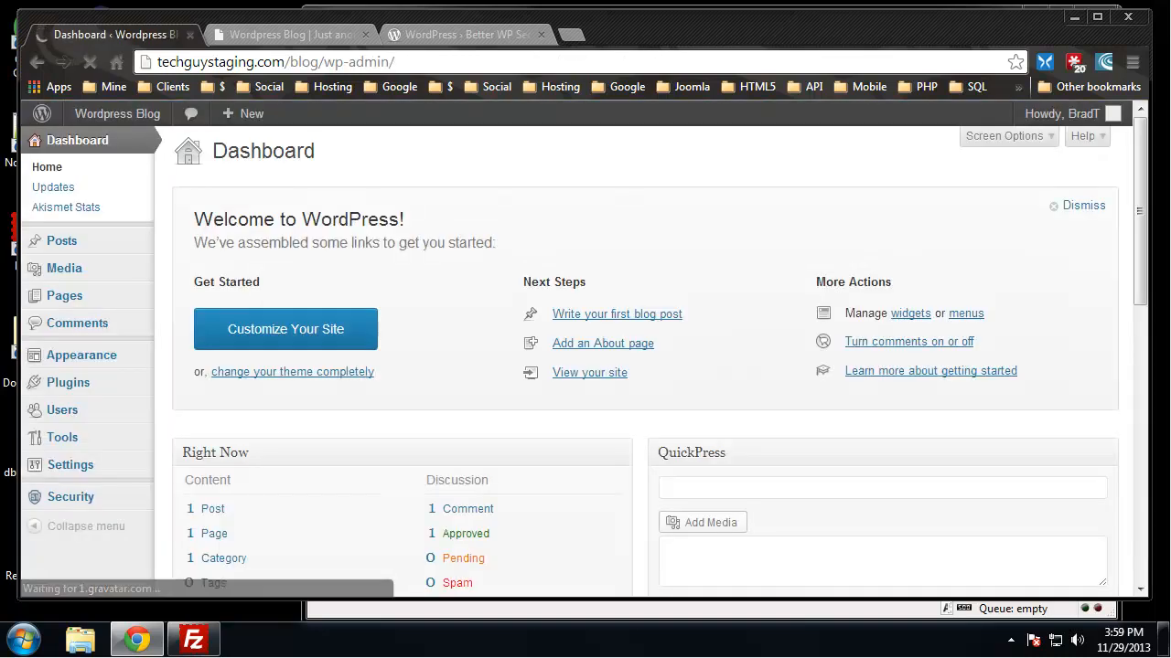
scroll(585, 361, down, 1)
scroll(398, 256, up, 1)
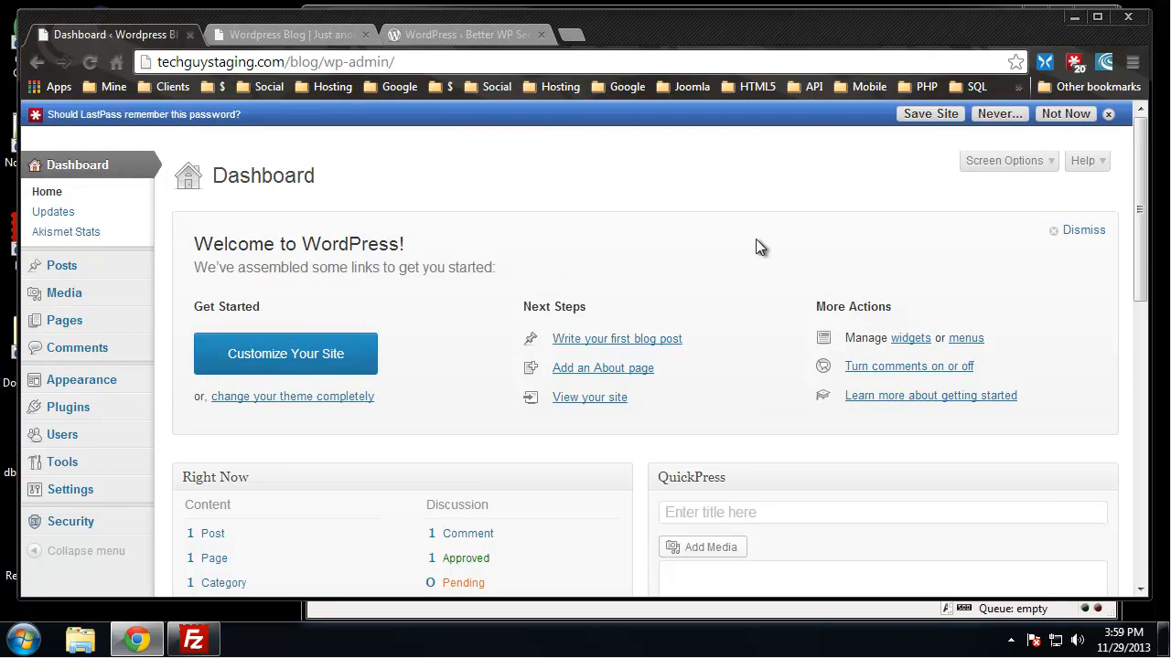
click(1110, 116)
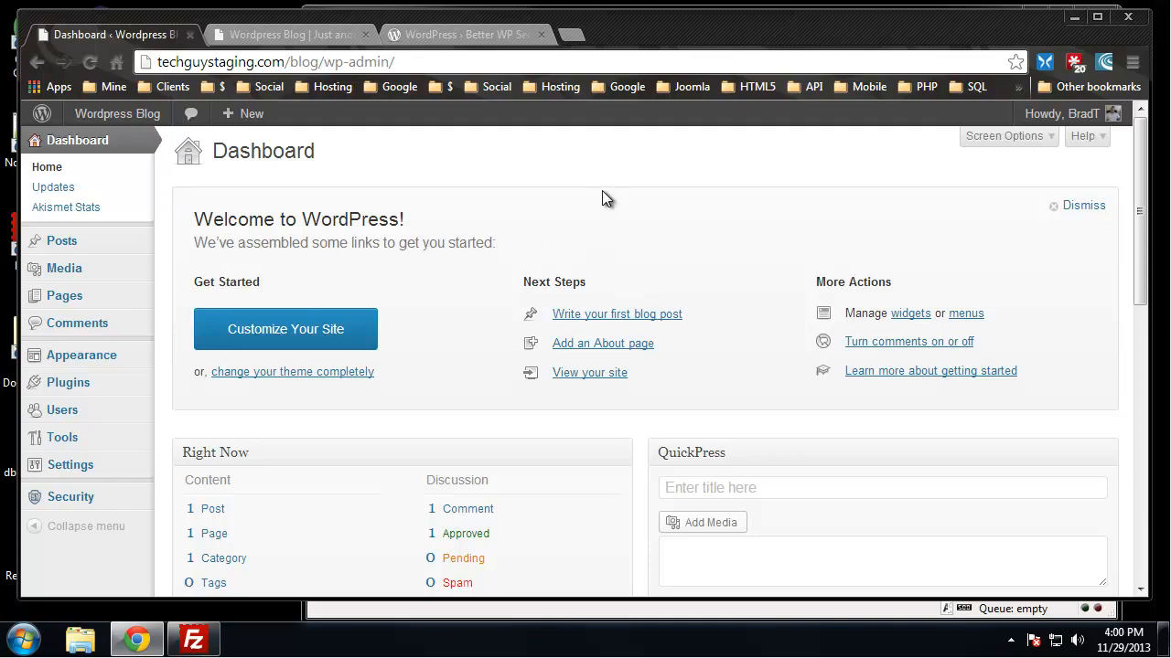
- Open the Better WP Security System Status checklist and follow the fix for the unsecured .htaccess file
scroll(713, 212, down, 4)
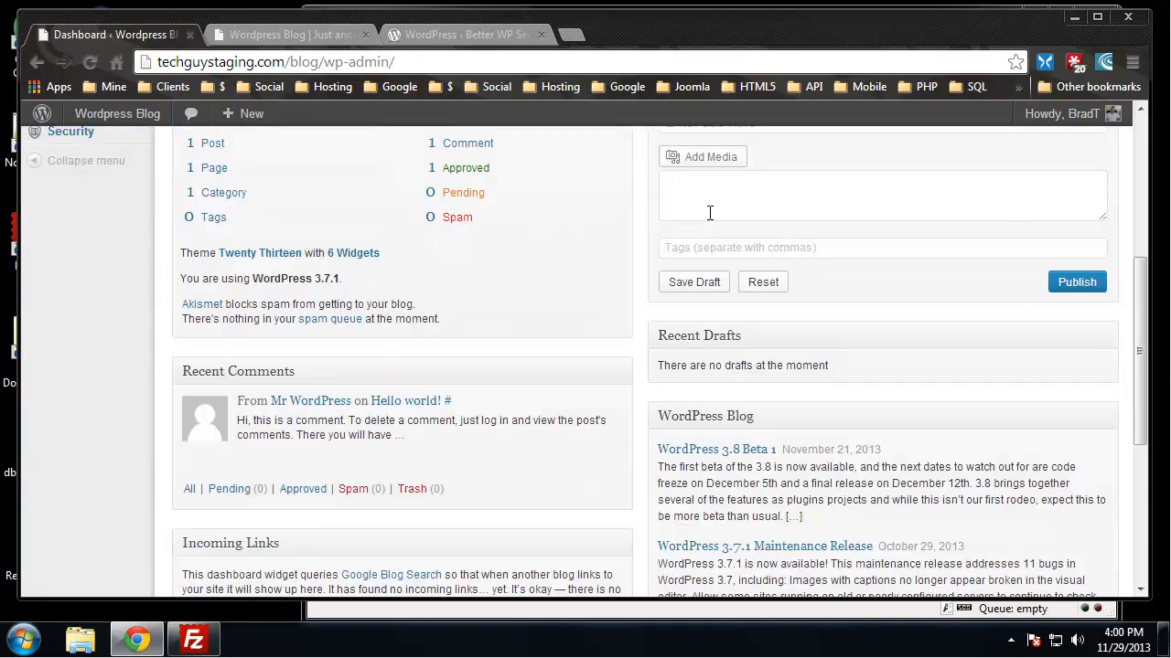
scroll(594, 271, up, 4)
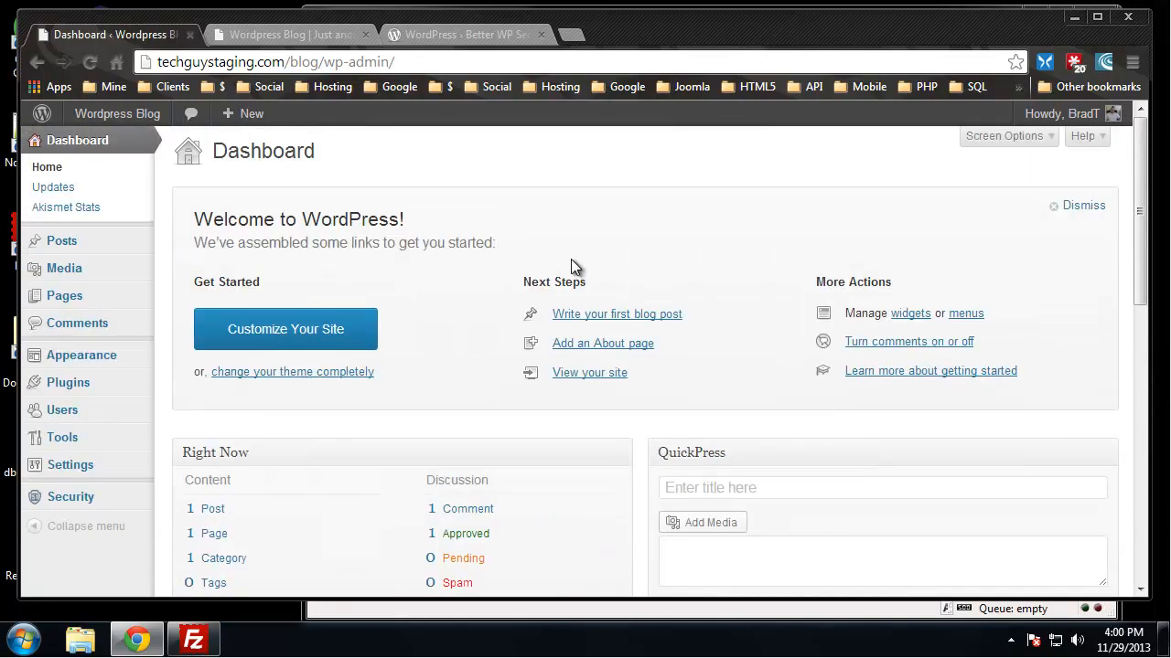
click(84, 506)
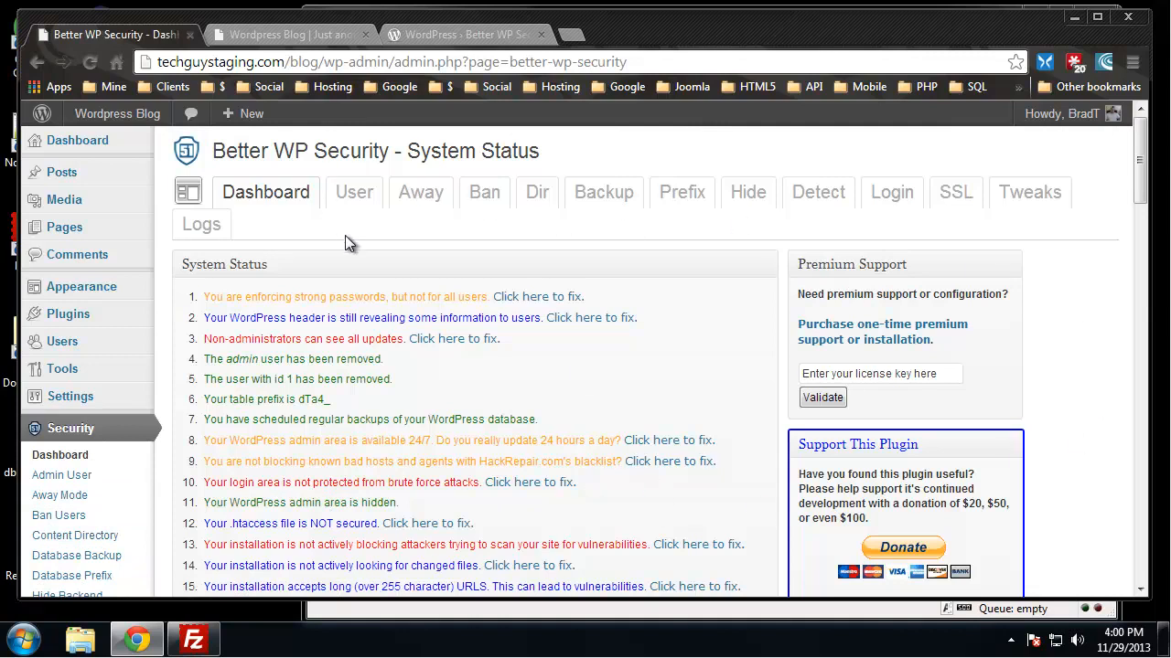
scroll(396, 316, down, 3)
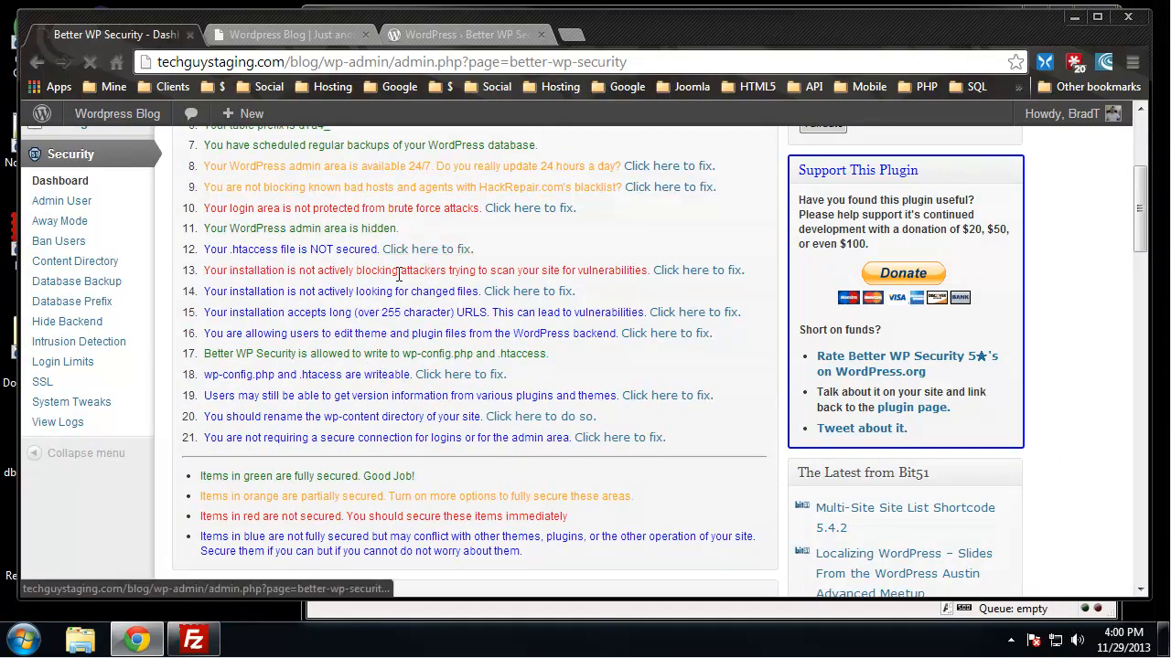
click(422, 251)
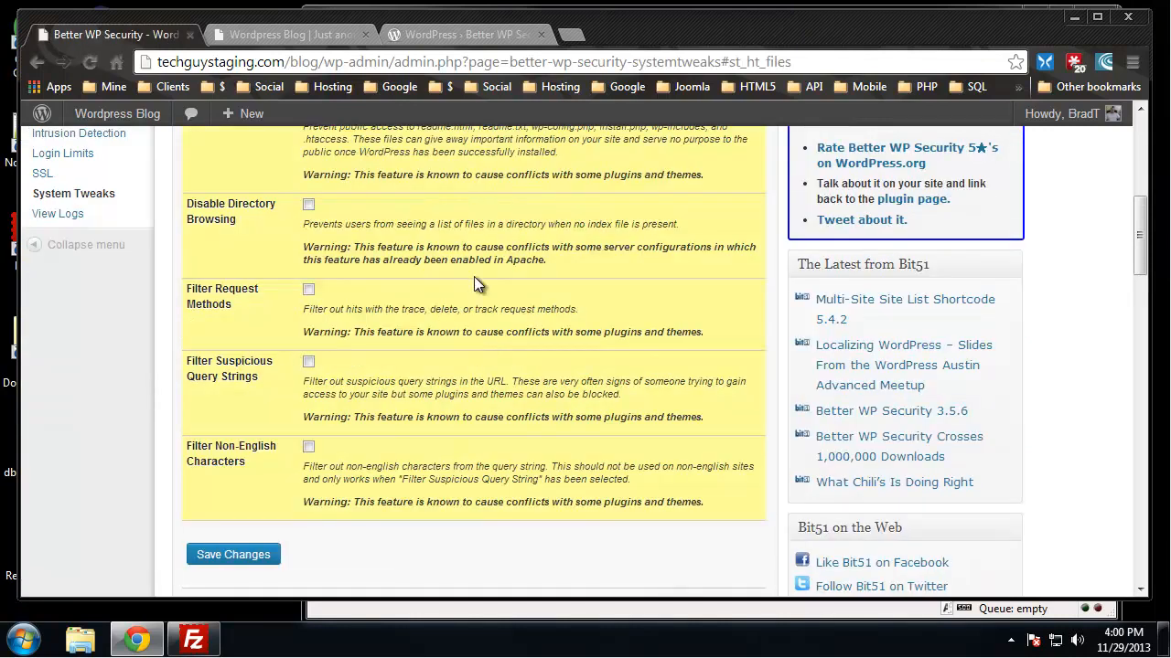
- Review the Server Tweaks options, enable Disable Directory Browsing, and save the changes
scroll(472, 287, up, 1)
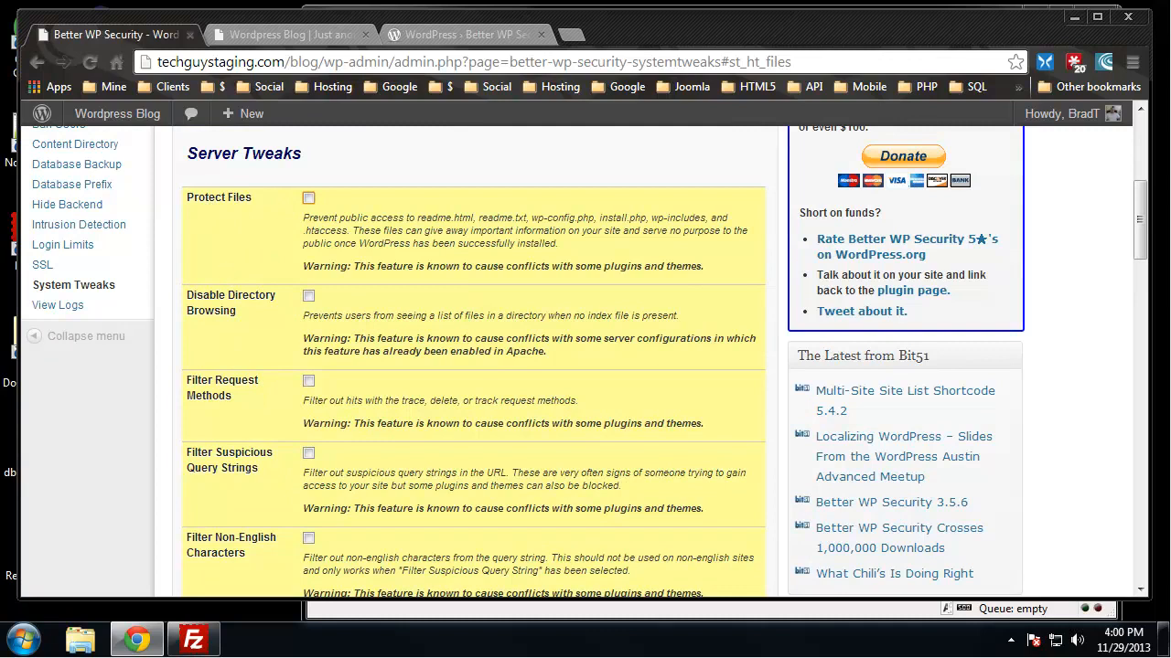
scroll(415, 512, down, 1)
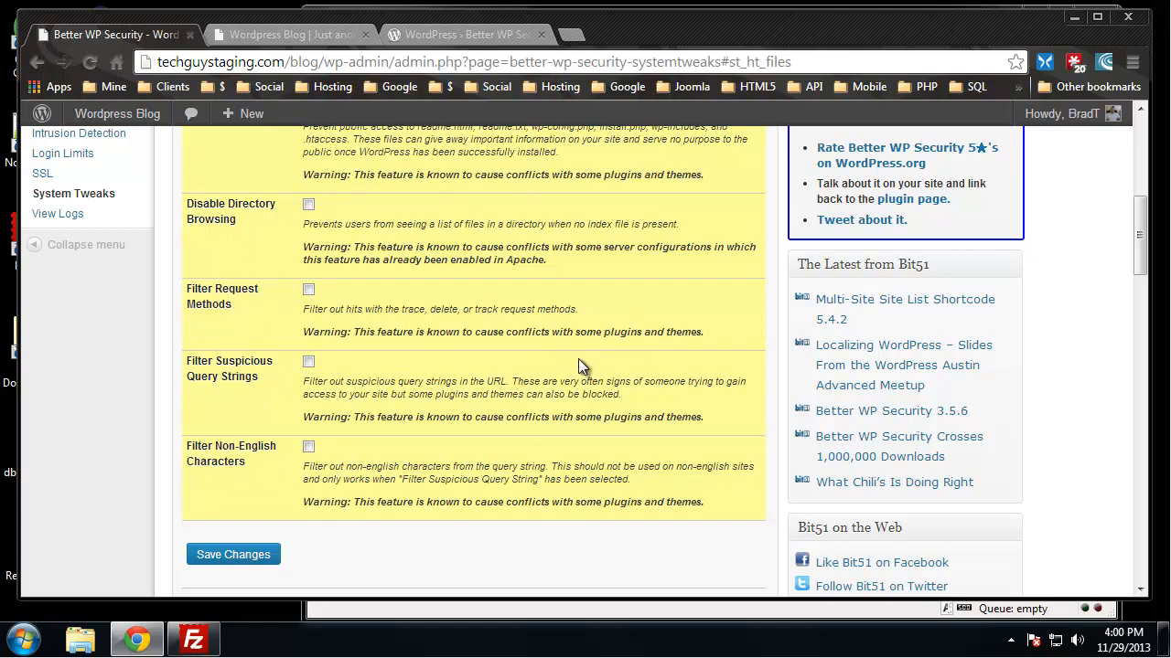
scroll(437, 368, up, 1)
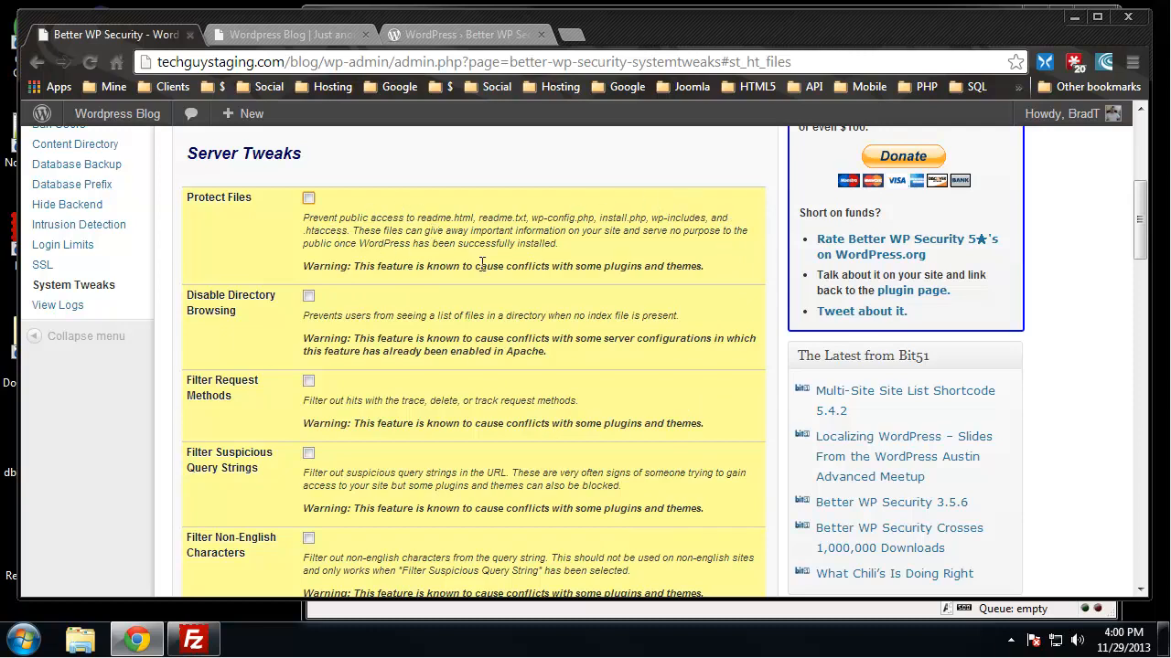
scroll(412, 394, down, 1)
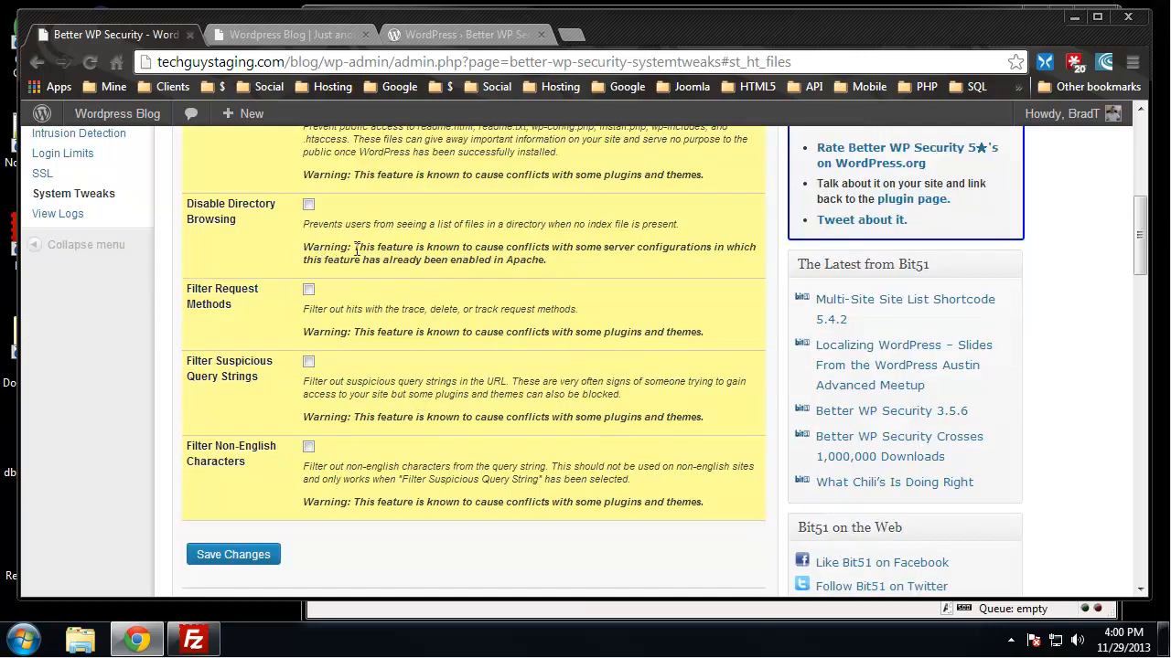
click(309, 205)
click(236, 555)
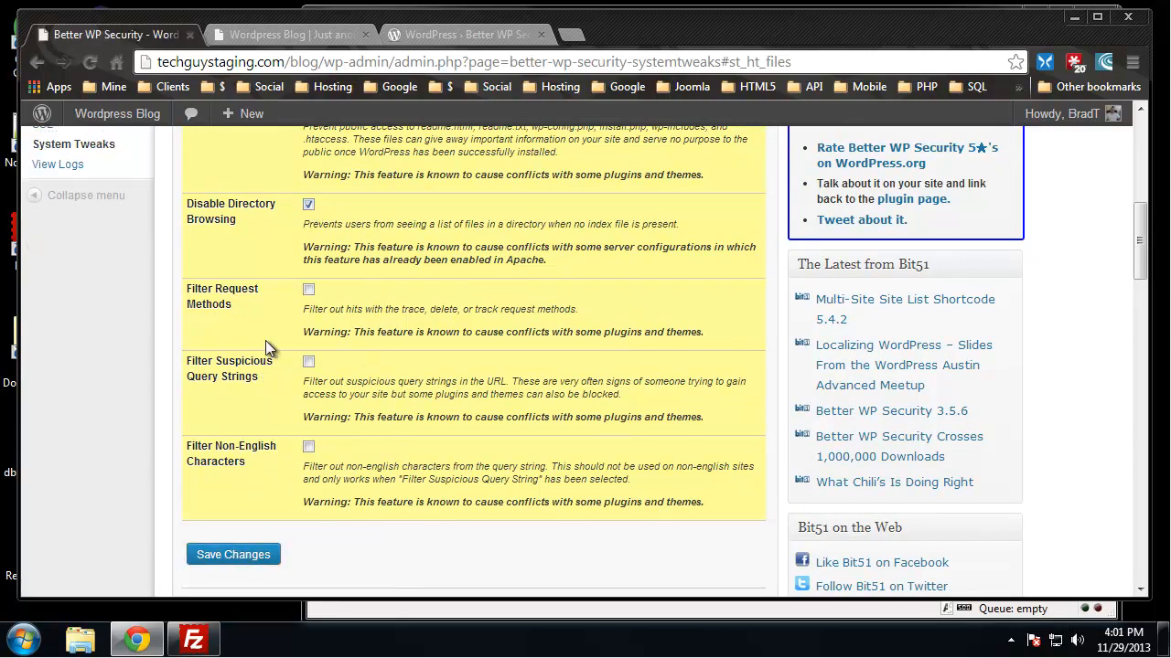
scroll(133, 304, up, 2)
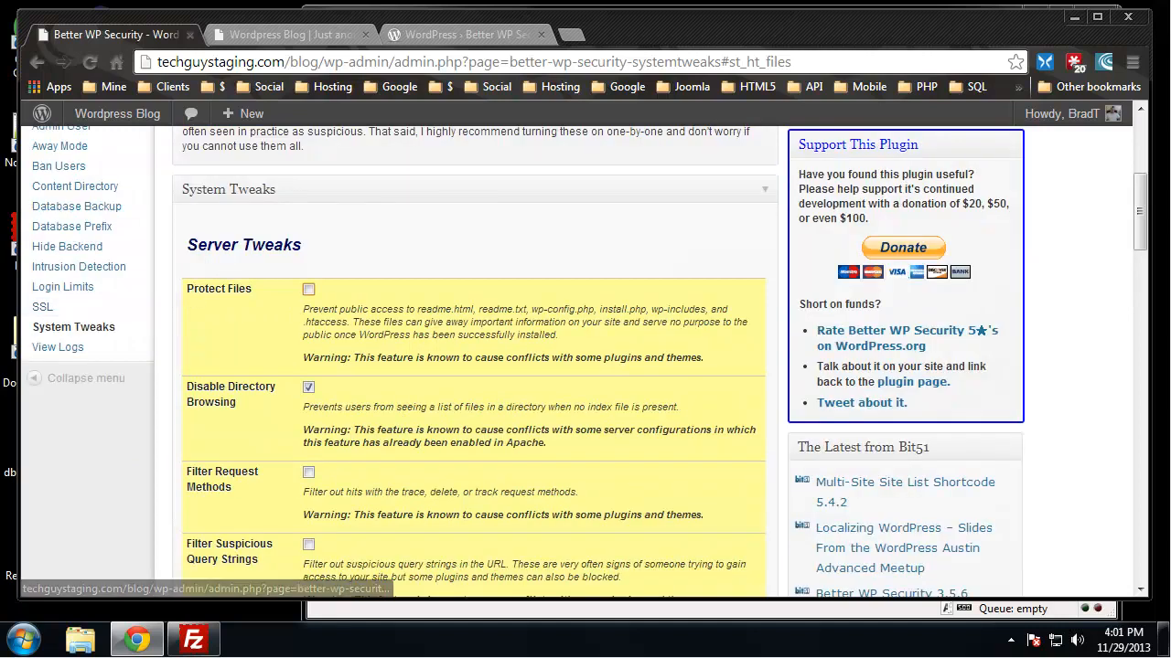
- From the System Status checklist, follow the long URLs fix and examine the warning under Prevent long URL strings
scroll(300, 236, up, 4)
click(300, 236)
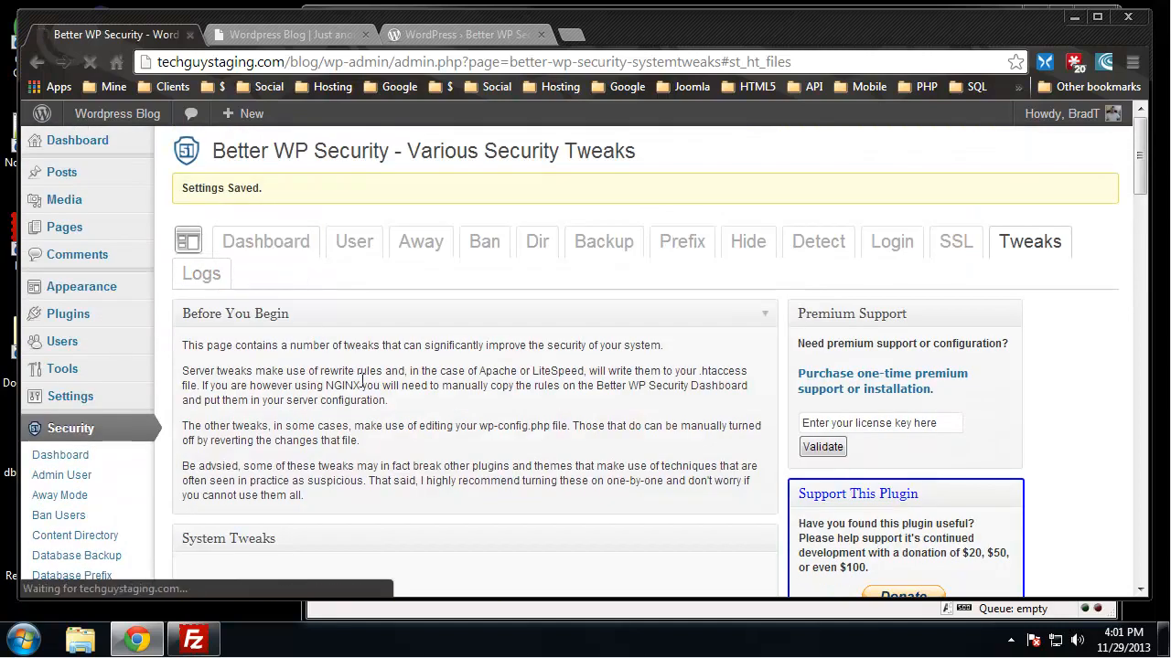
scroll(380, 353, down, 5)
scroll(381, 353, up, 2)
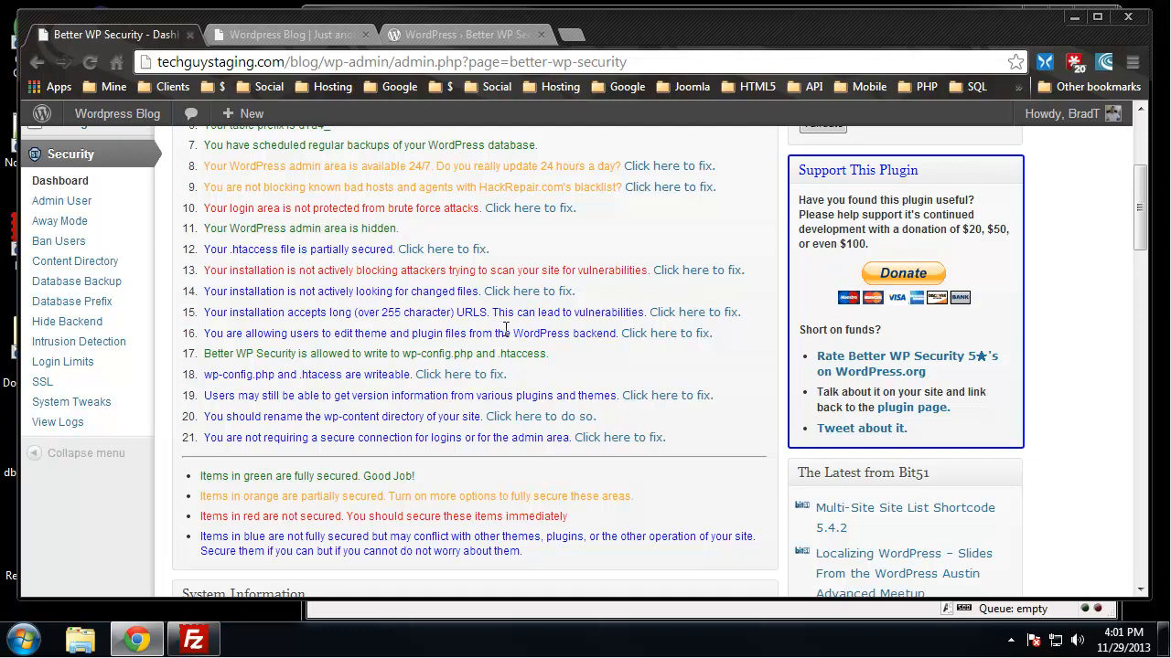
click(679, 313)
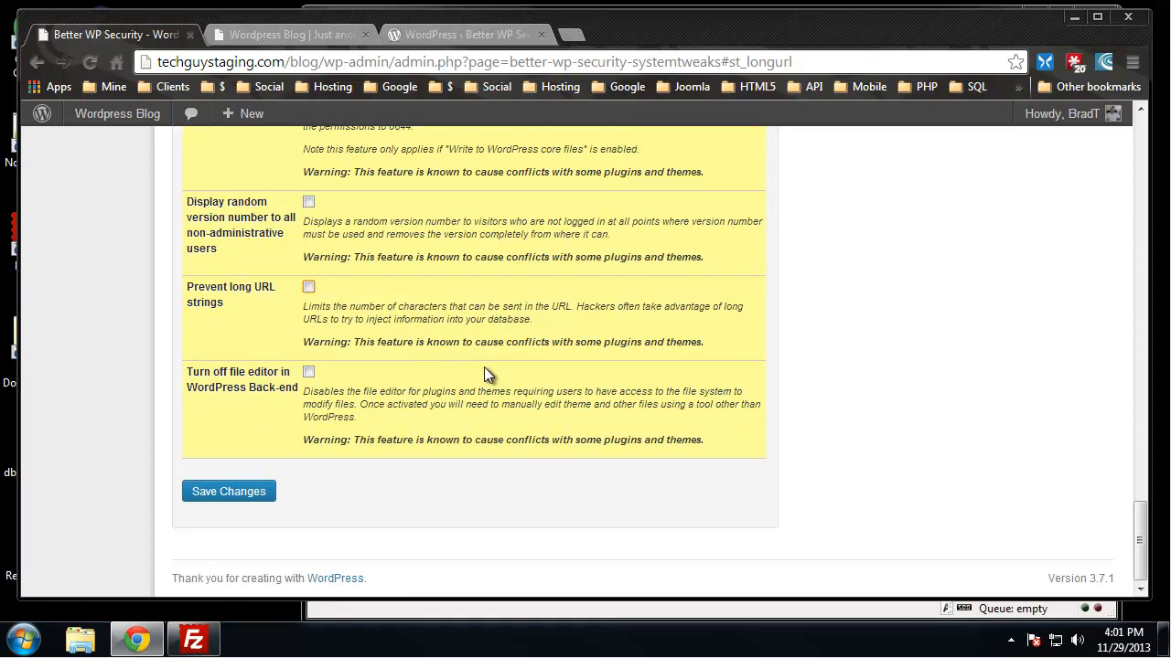
drag(359, 342, 726, 356)
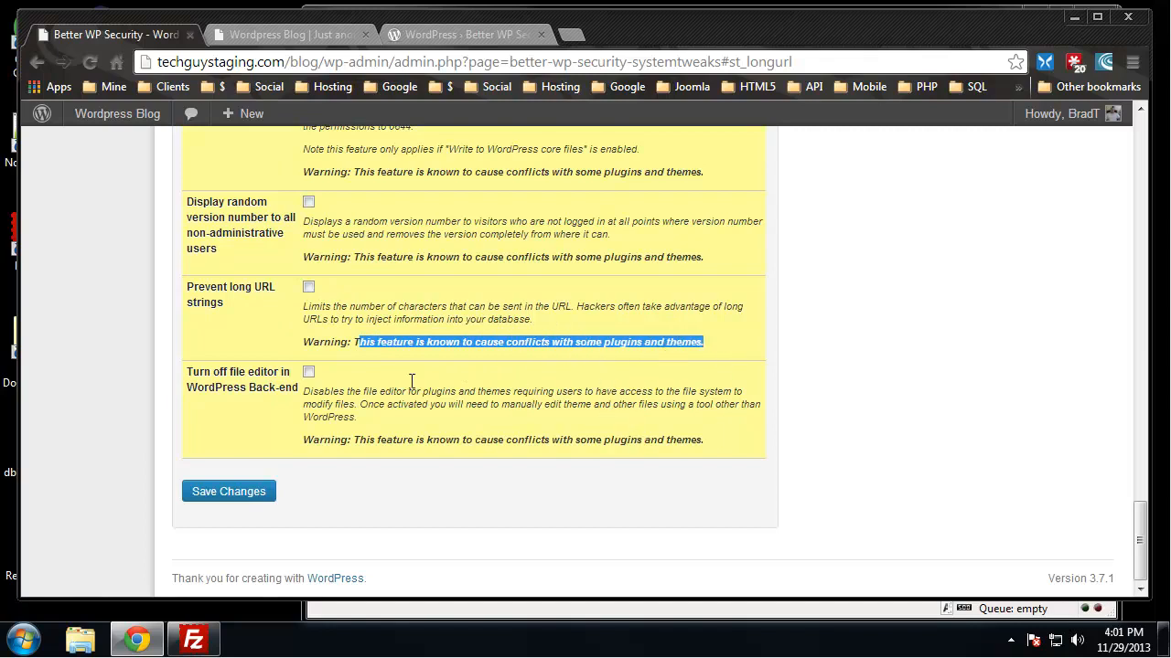
- Review the Other Tweaks options for login errors, core files and comment spam, and save the settings
scroll(338, 337, up, 5)
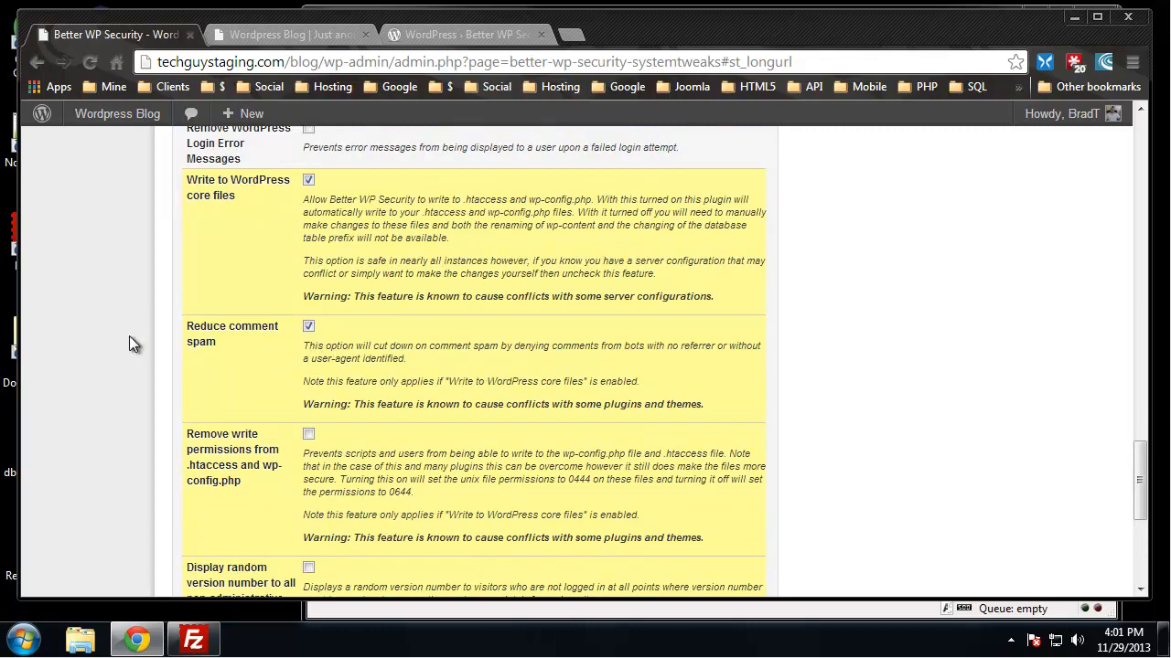
scroll(371, 399, up, 1)
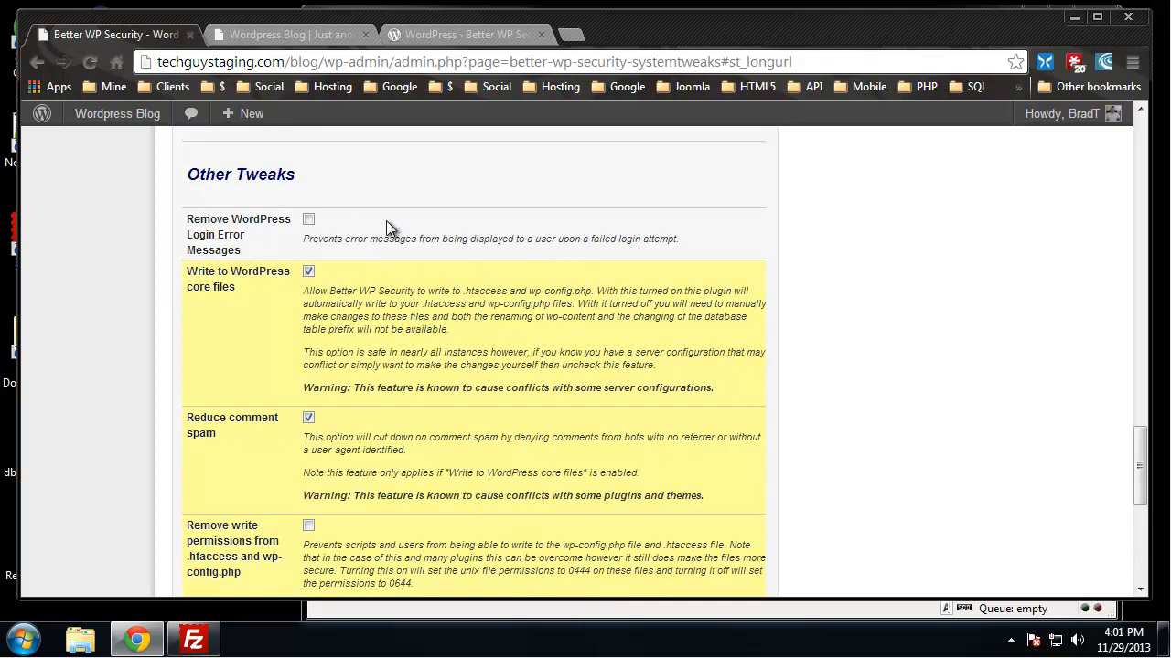
scroll(466, 247, down, 5)
click(234, 494)
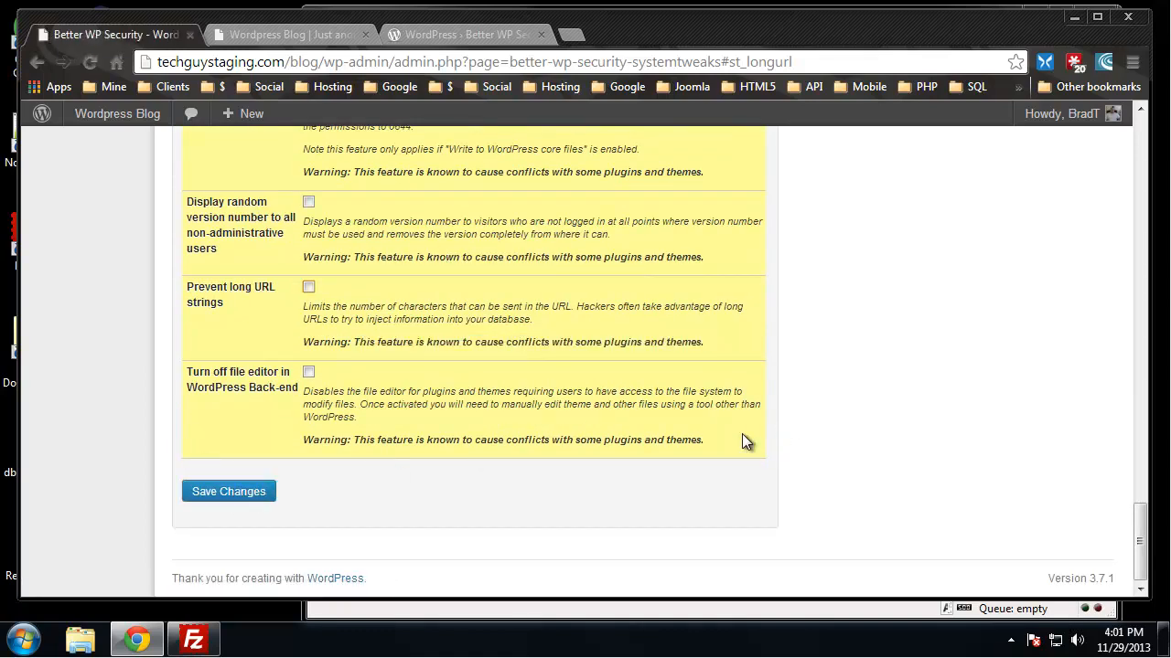
- Return to the System Status checklist and follow the fix for the writeable wp-config.php and .htaccess files
scroll(777, 366, up, 12)
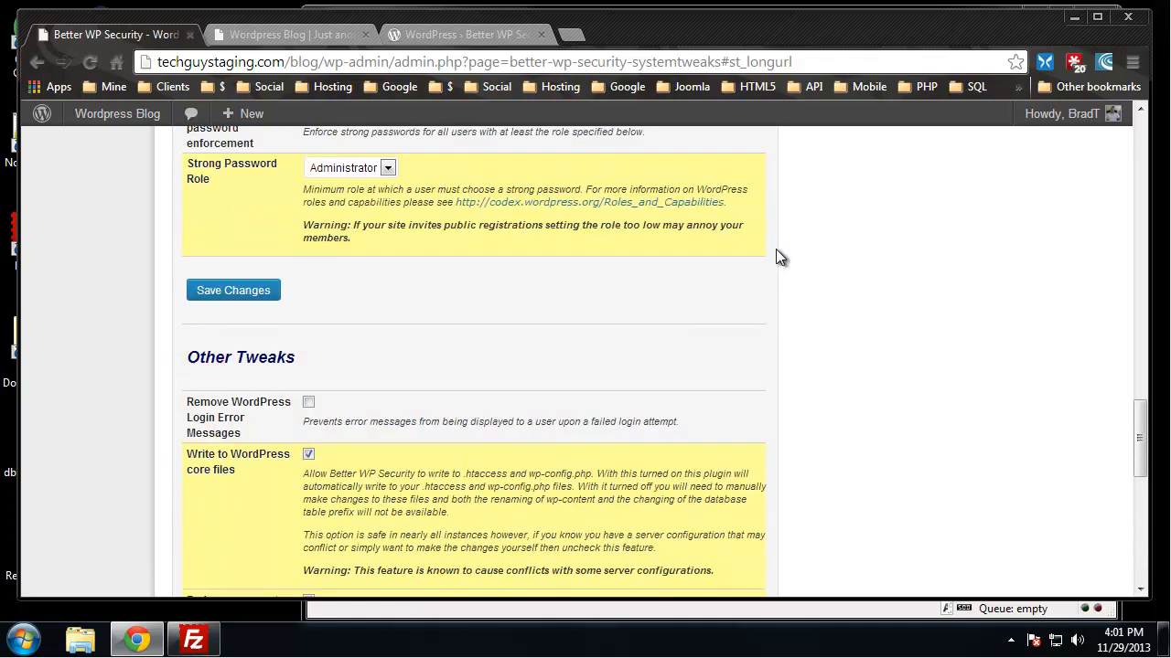
scroll(776, 277, up, 15)
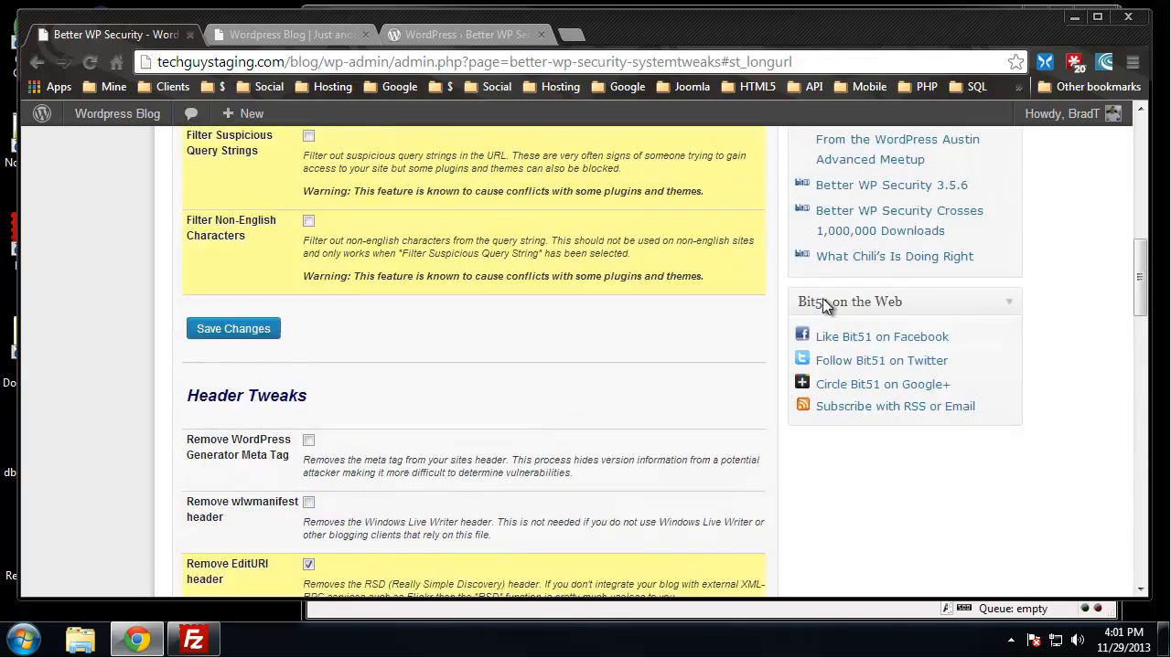
scroll(297, 208, up, 2)
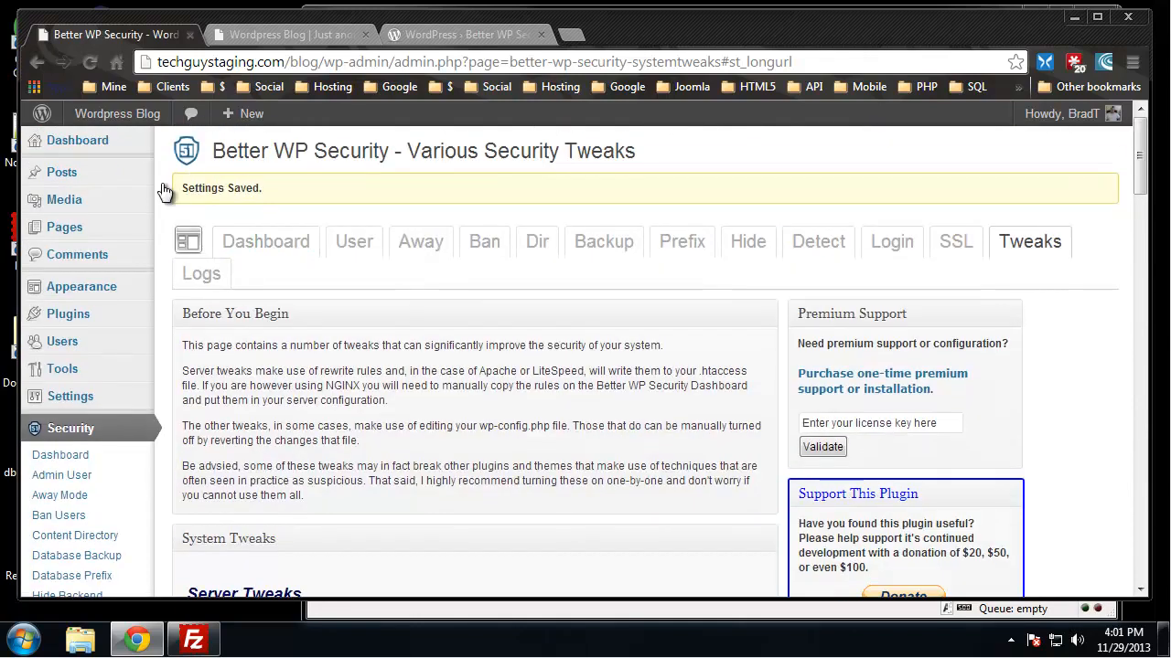
click(263, 245)
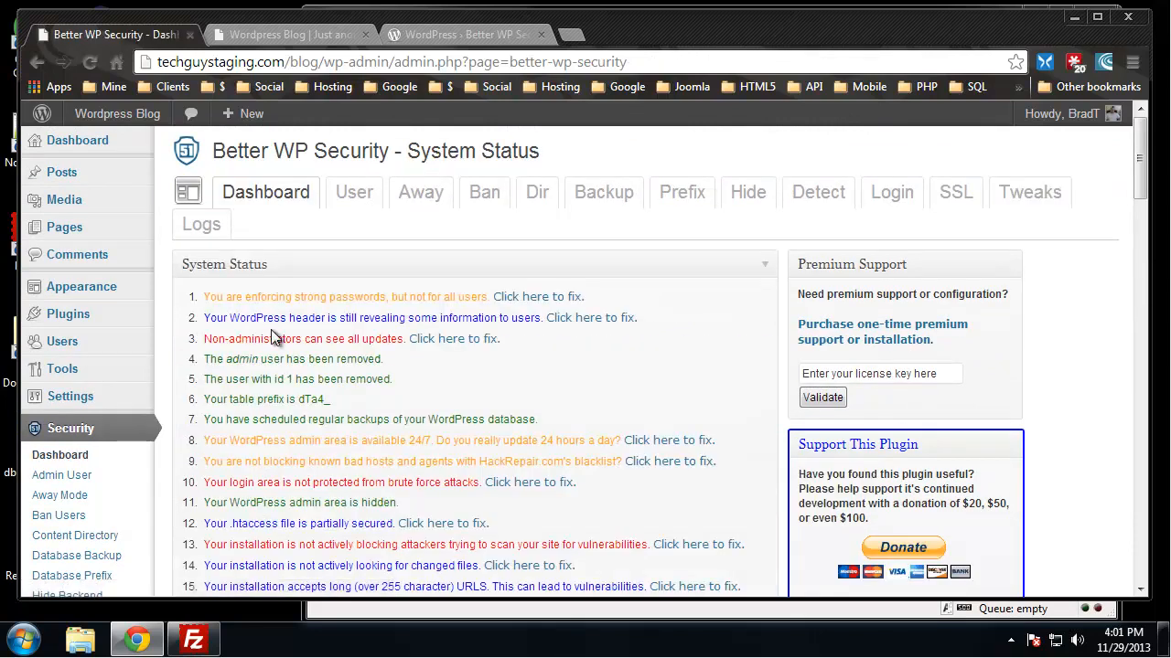
scroll(275, 331, down, 4)
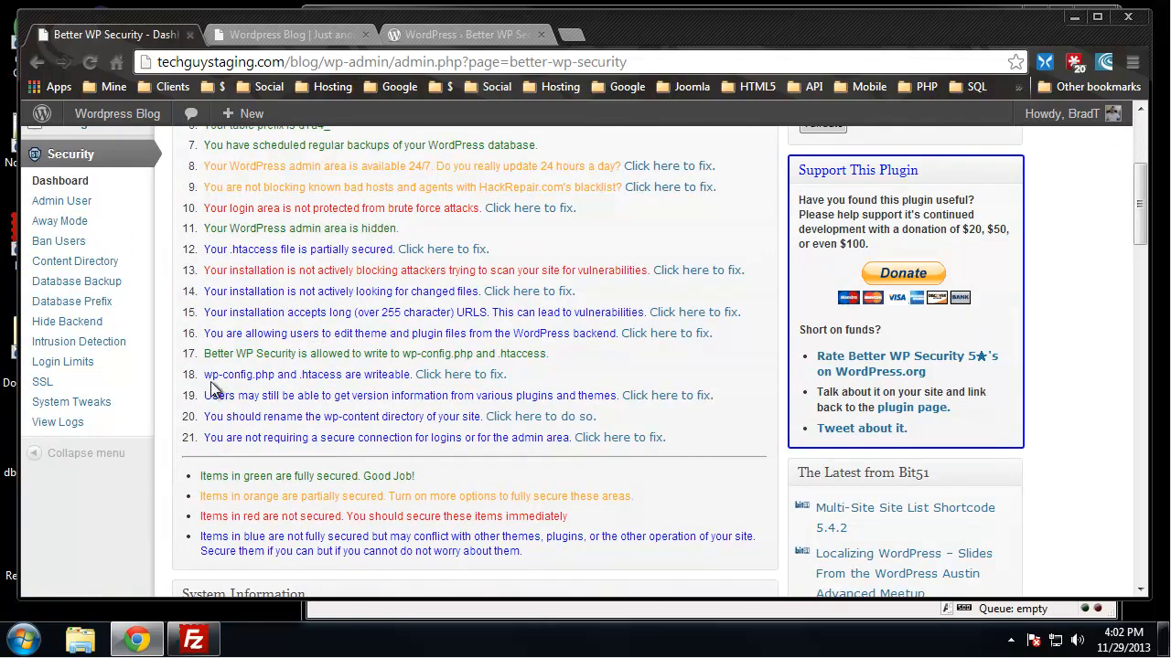
drag(211, 374, 342, 375)
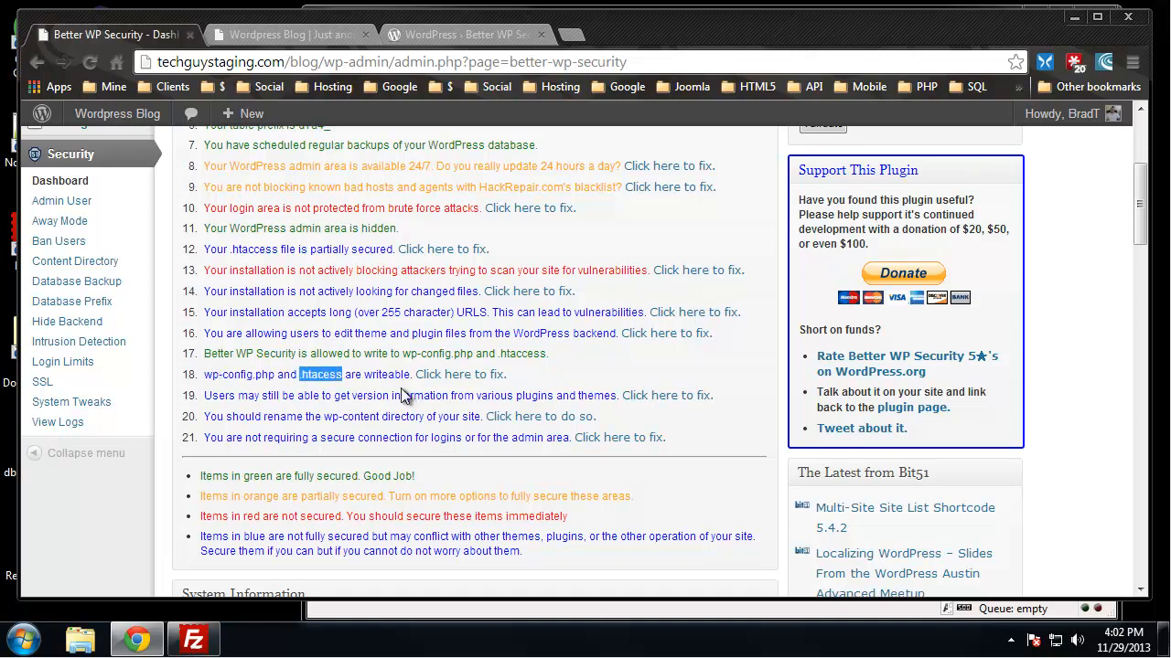
click(452, 382)
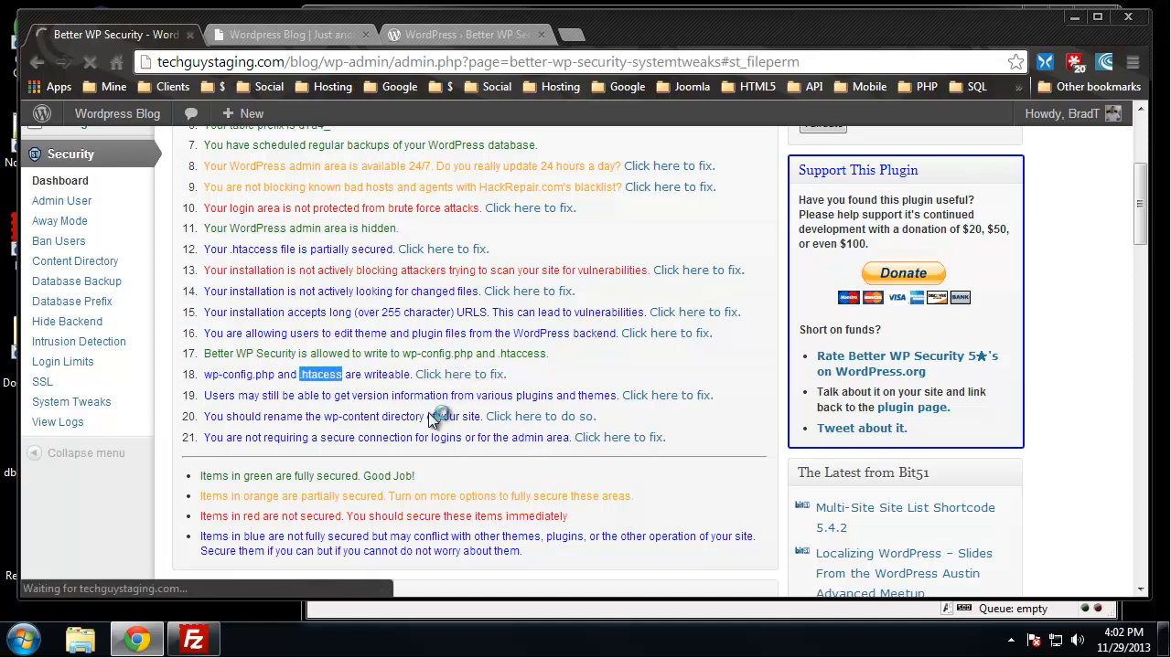
- Enable Remove write permissions from .htaccess and wp-config.php, and save the changes
scroll(192, 209, up, 1)
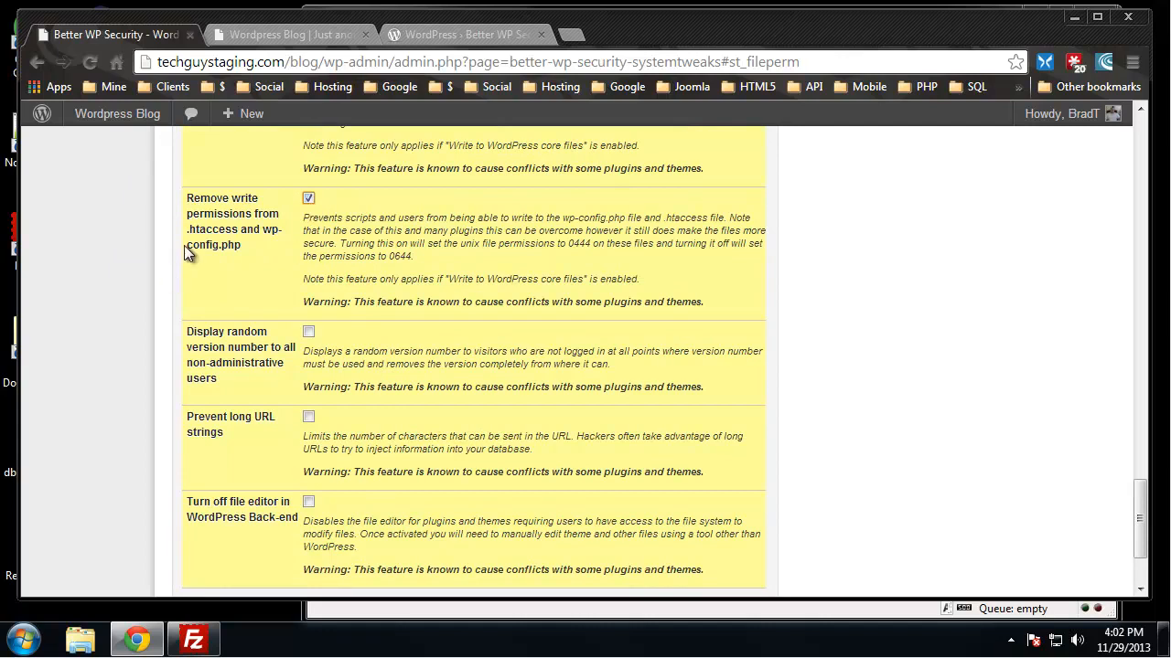
scroll(119, 234, down, 1)
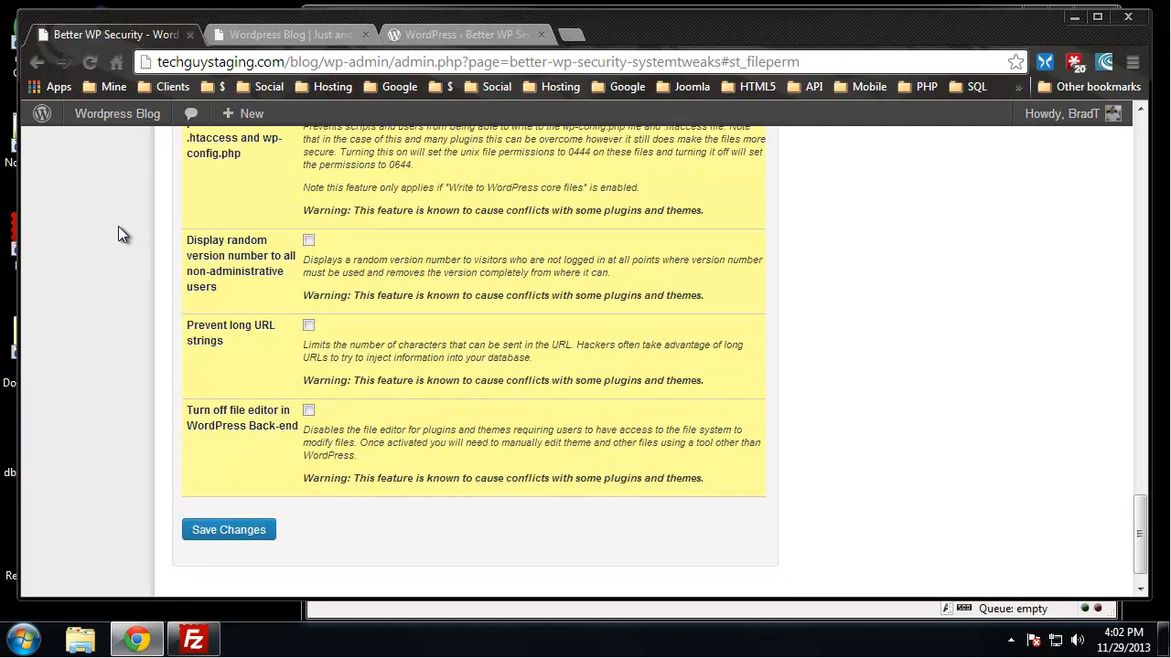
click(245, 540)
- Open the database prefix settings and check the current database table prefix
scroll(250, 353, up, 20)
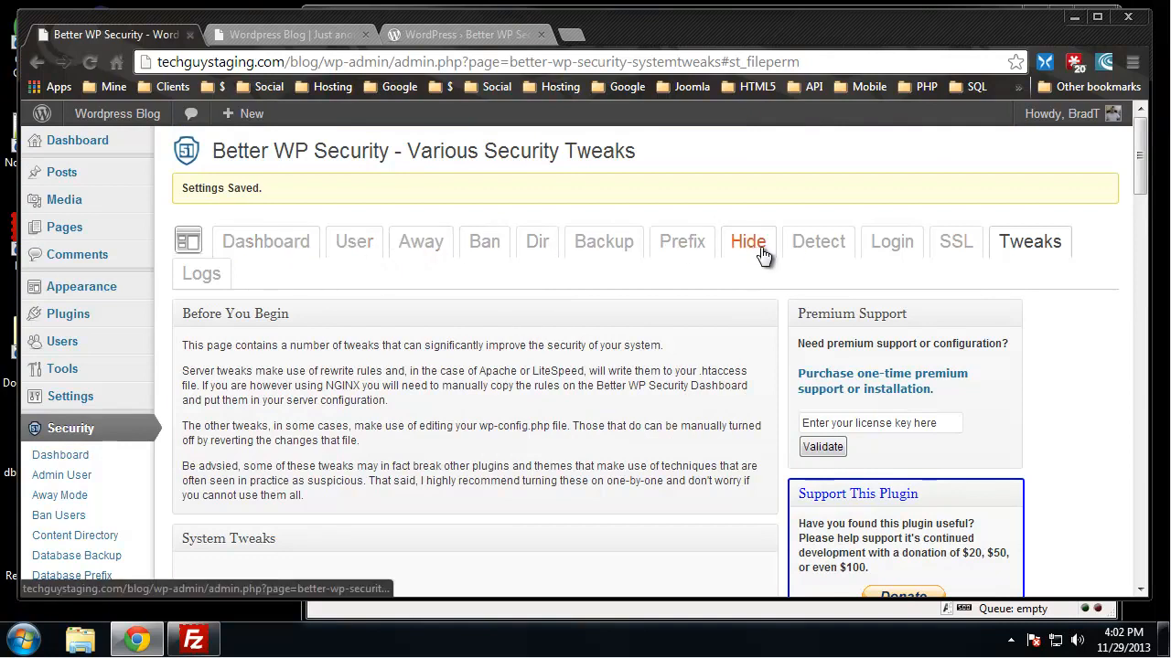
click(685, 254)
scroll(409, 442, down, 2)
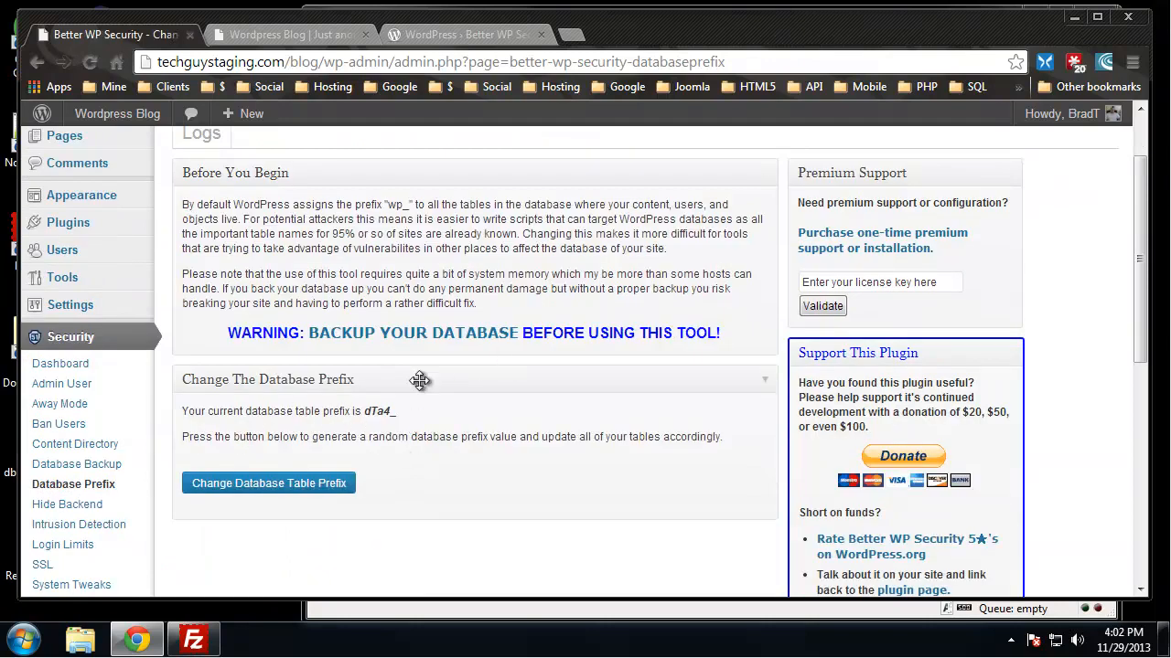
drag(364, 411, 393, 434)
- Open the Hide Backend options and review the login, register and admin slugs
scroll(325, 461, up, 2)
click(747, 209)
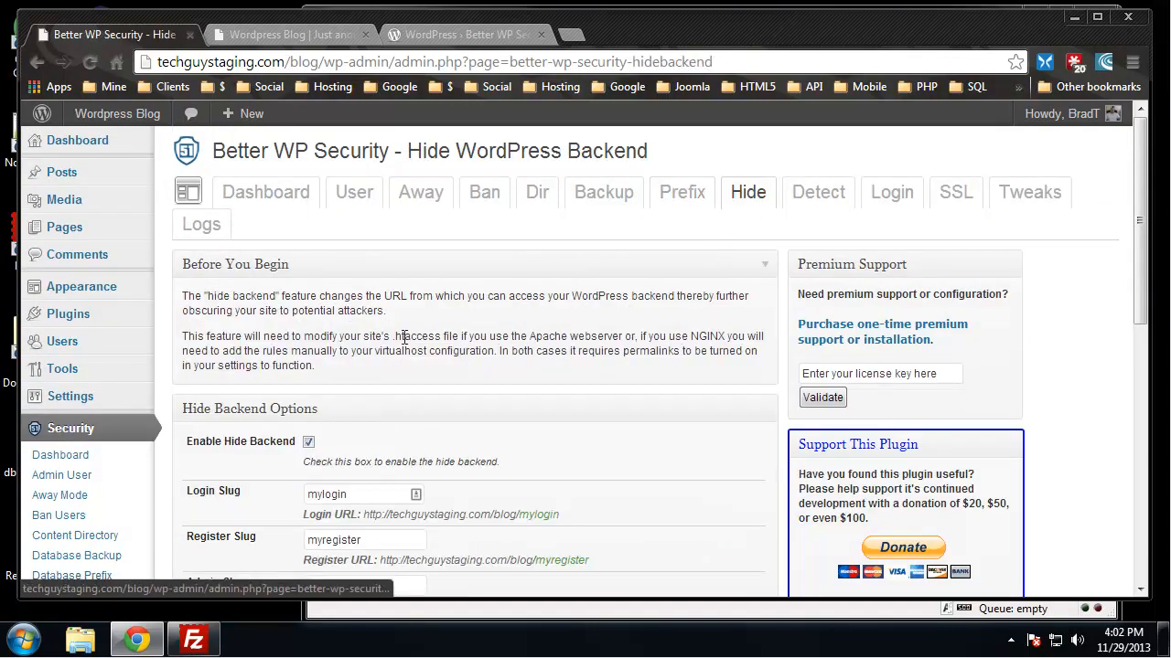
scroll(258, 335, down, 2)
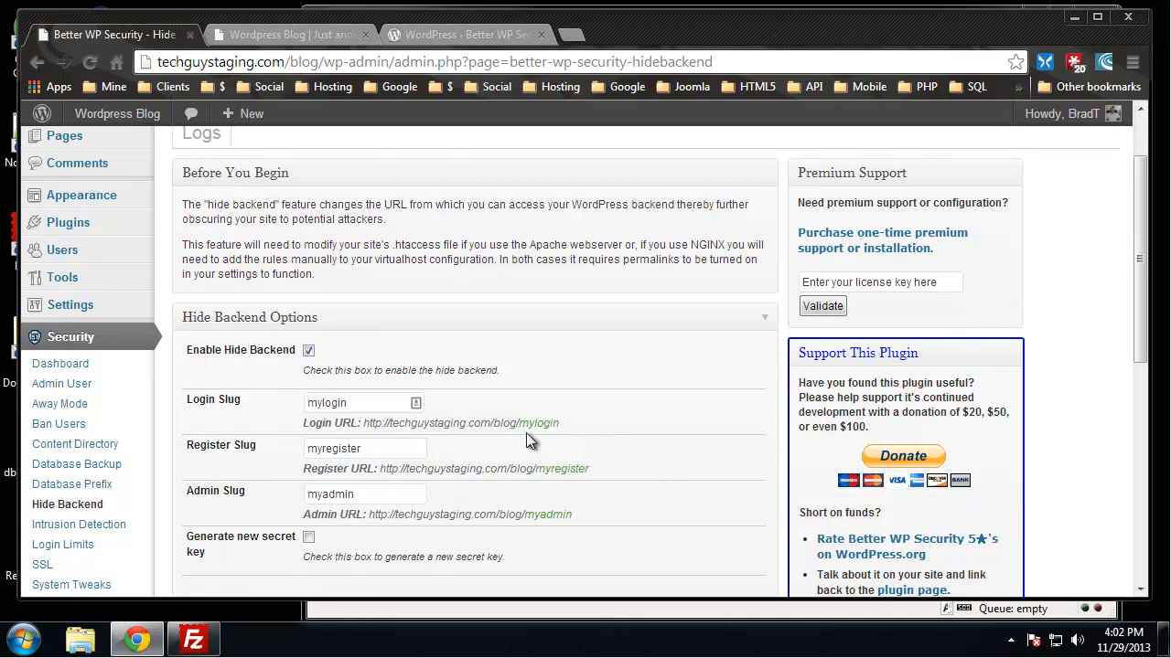
scroll(440, 461, up, 2)
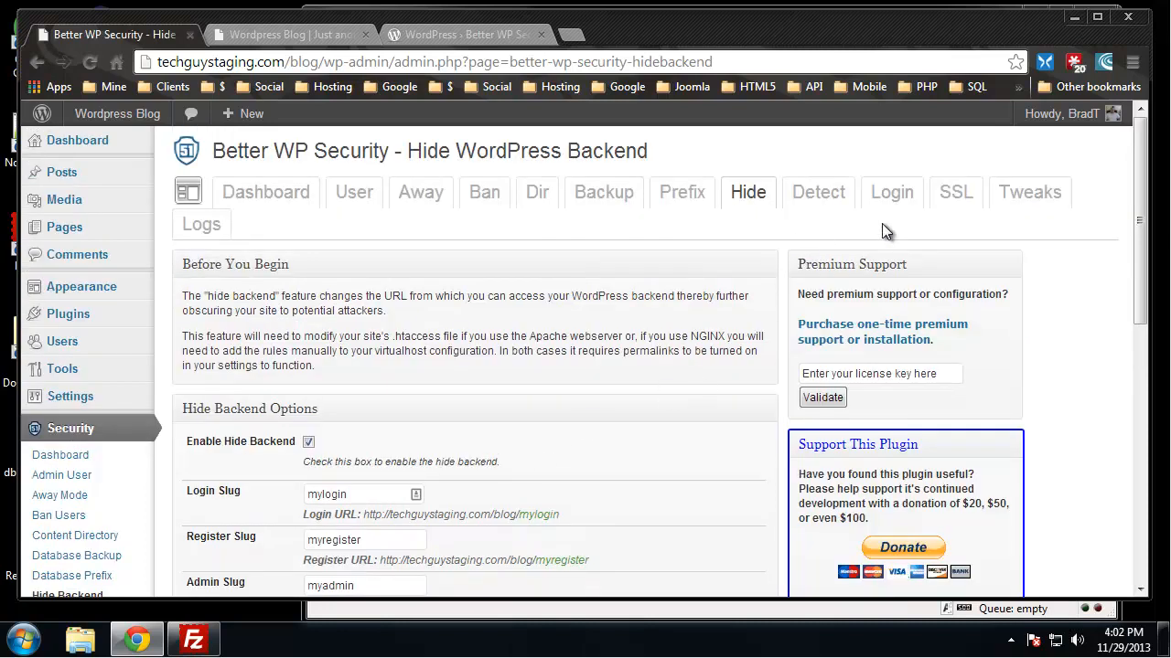
- Open the SSL settings and look over the explanation, server warning and SSL options
click(955, 194)
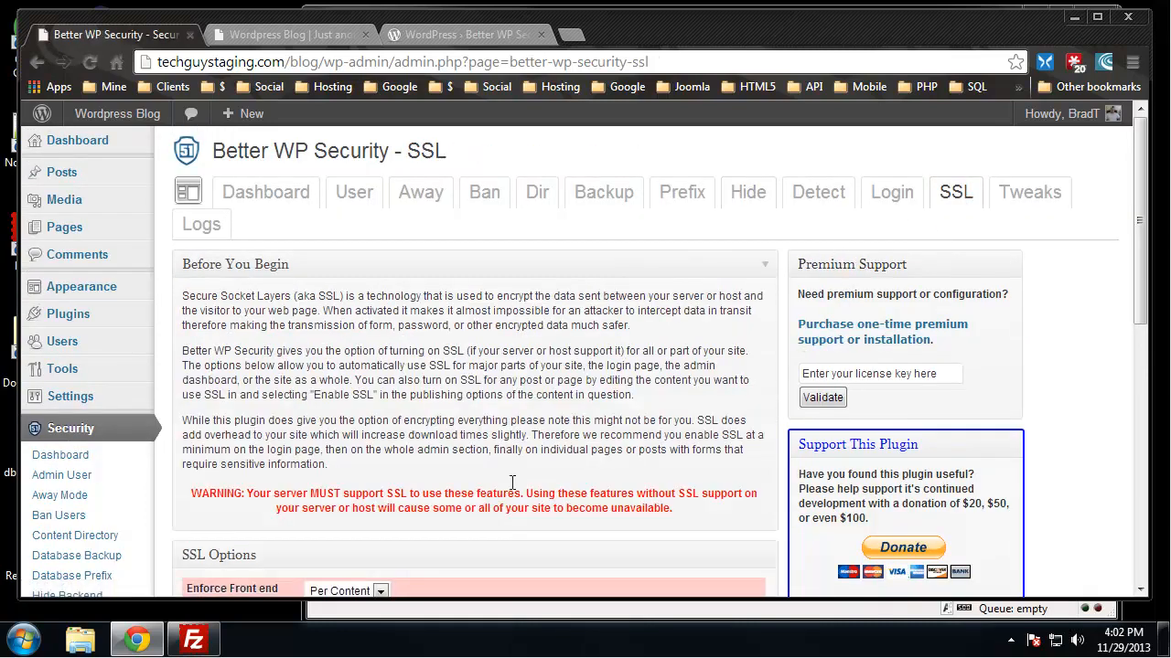
scroll(469, 462, down, 2)
scroll(239, 408, up, 2)
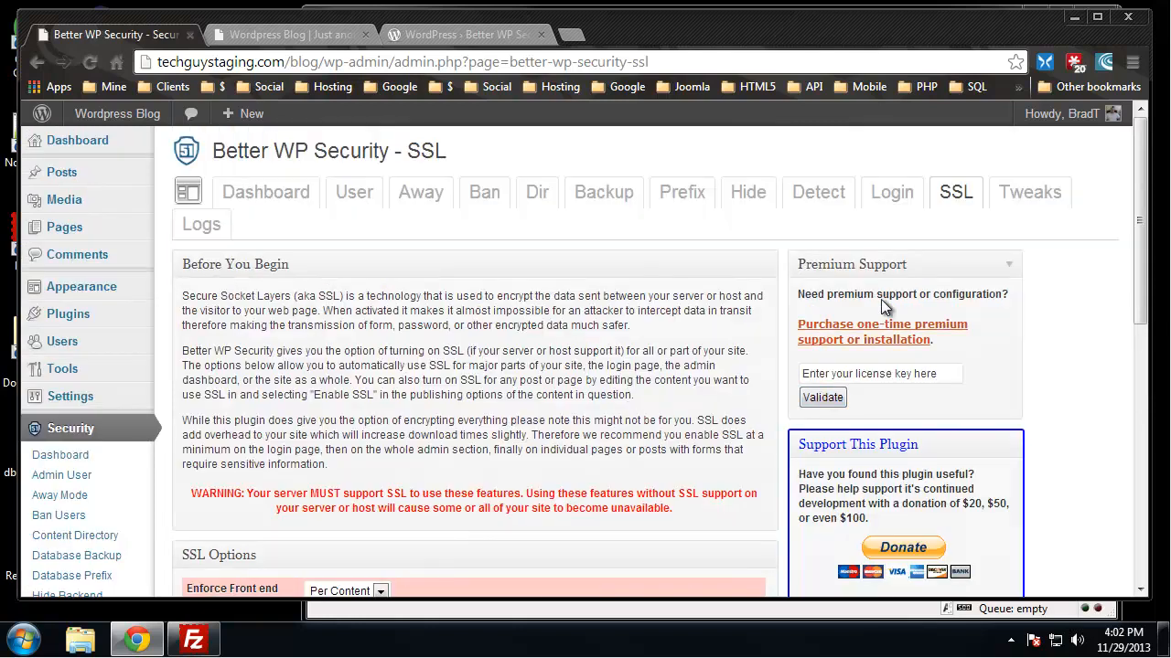
- Open the Limit Login Attempts settings and review the attempt limits, lockout period, blacklist and email notification options
click(894, 195)
scroll(690, 294, down, 2)
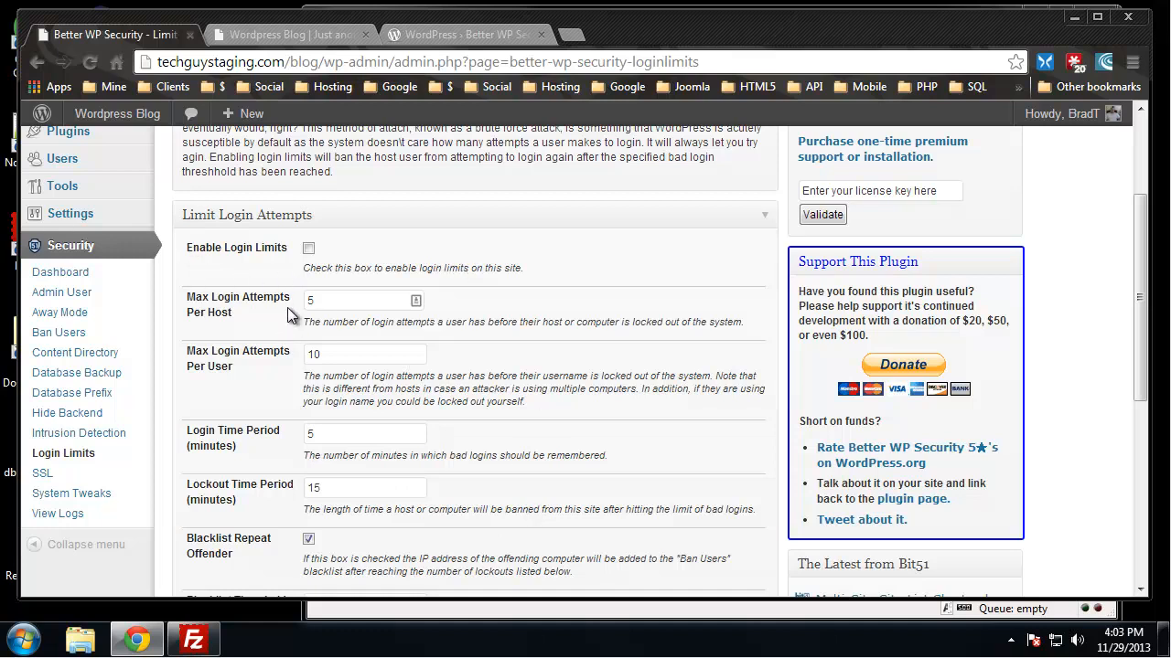
scroll(264, 314, down, 3)
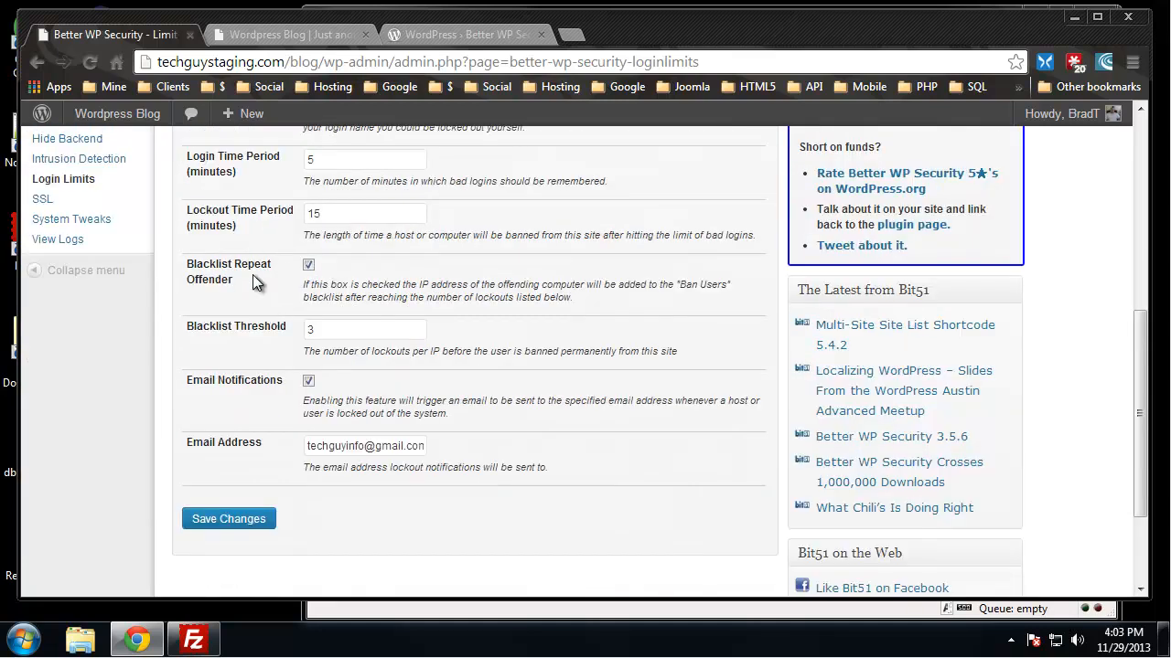
scroll(265, 265, up, 1)
scroll(340, 454, down, 1)
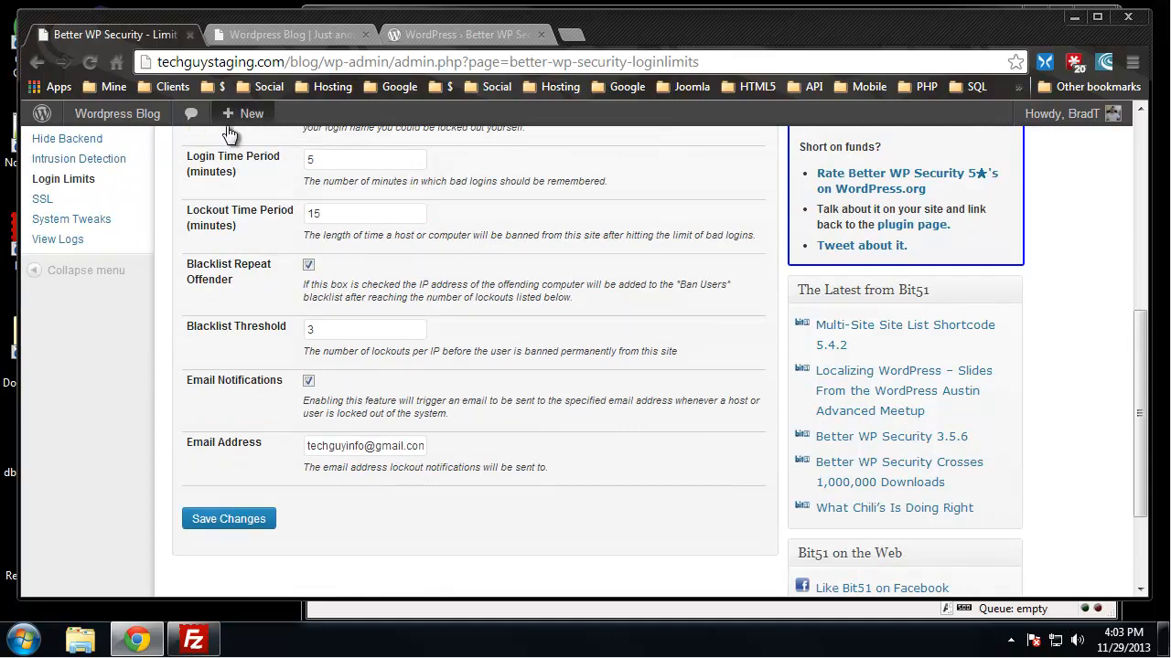
scroll(395, 244, up, 5)
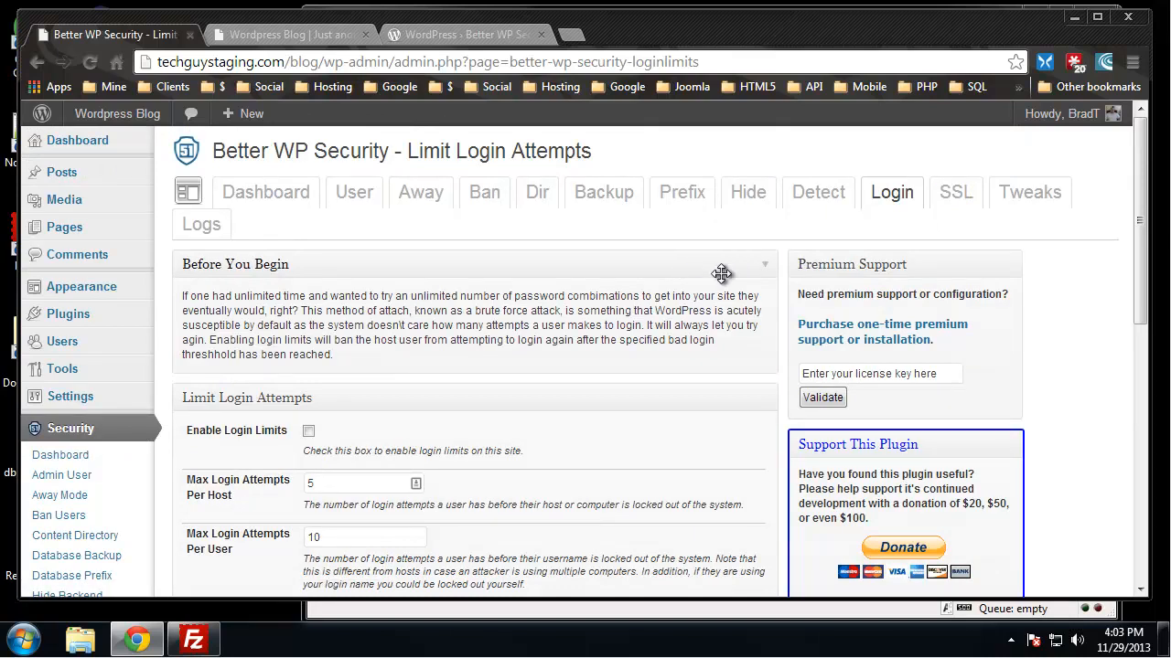
- Open the System Tweaks page and review the Server Tweaks options from Protect Files to Filter Non-English Characters
click(1030, 194)
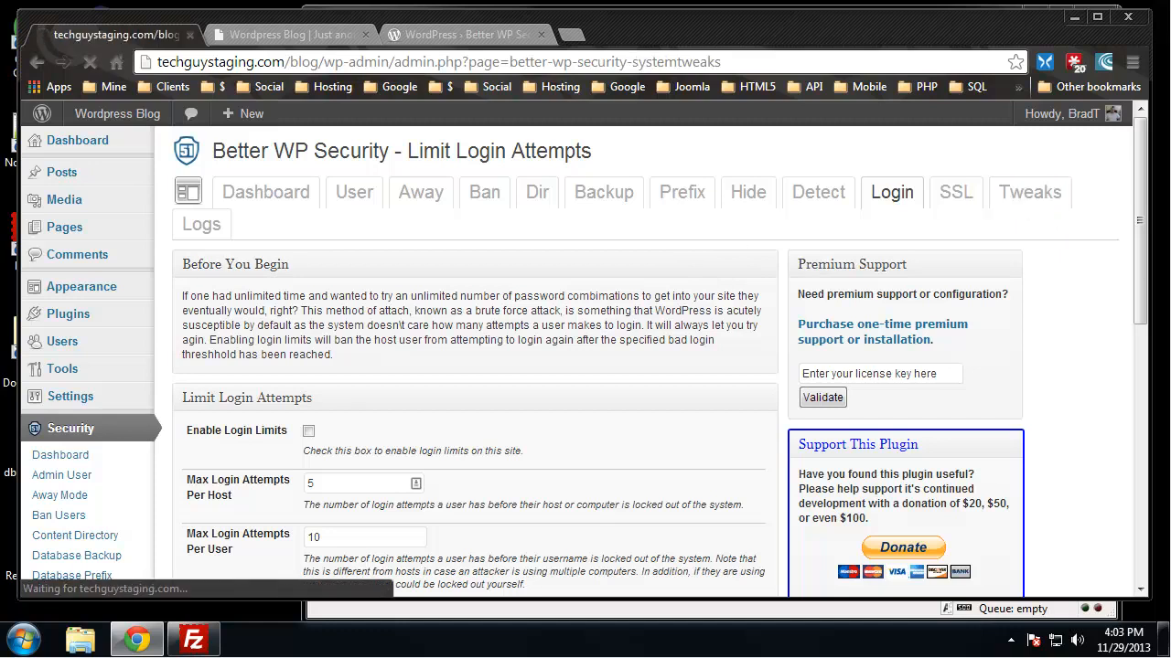
scroll(354, 418, down, 2)
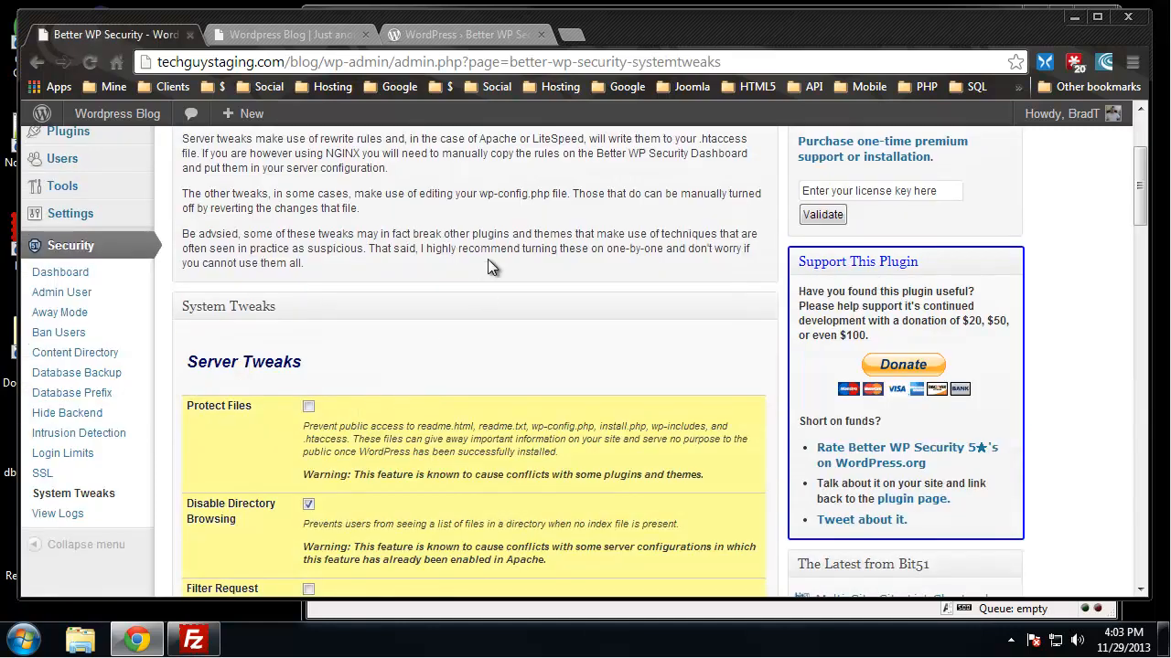
scroll(479, 260, down, 2)
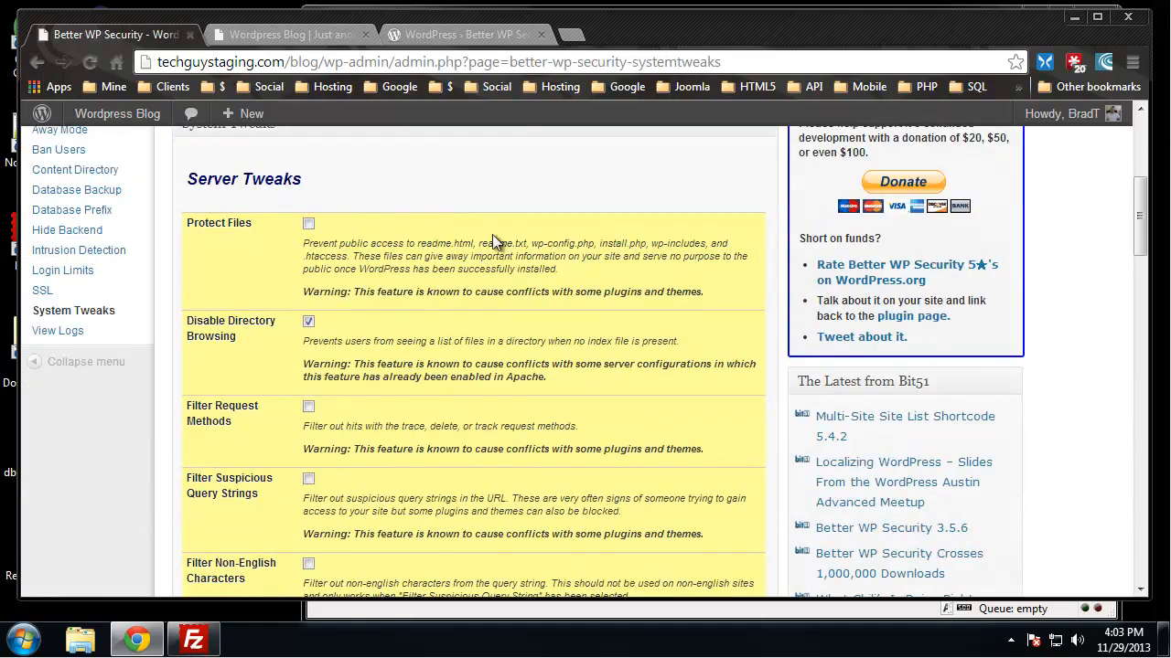
scroll(374, 326, down, 1)
scroll(370, 322, up, 1)
scroll(243, 304, down, 1)
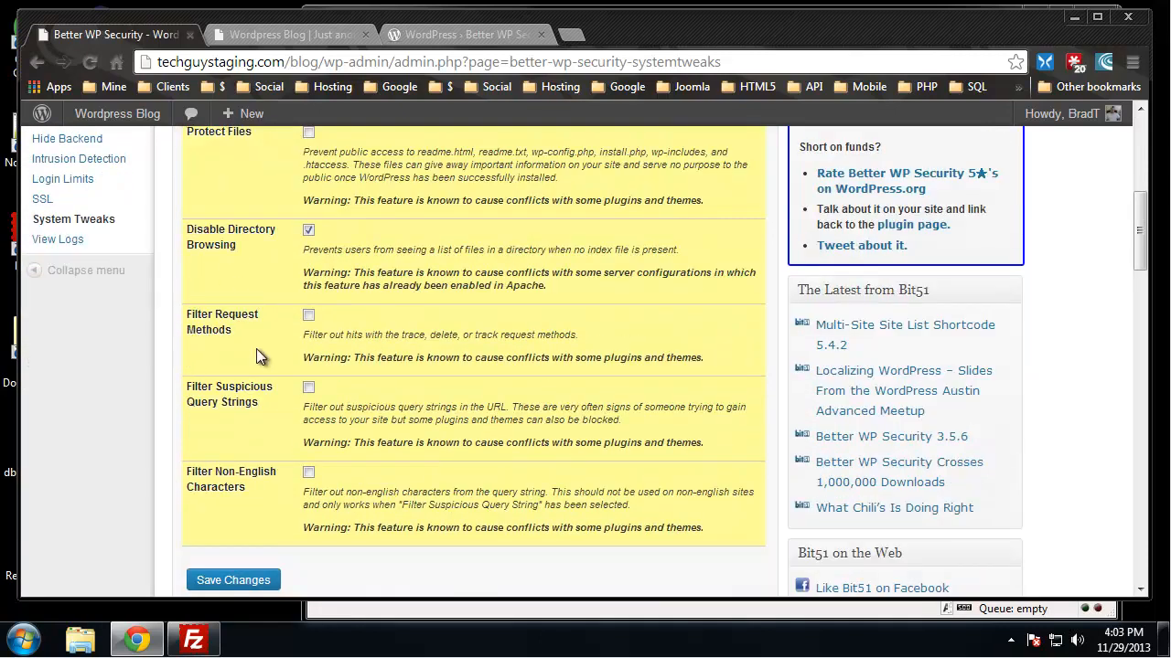
scroll(257, 353, down, 1)
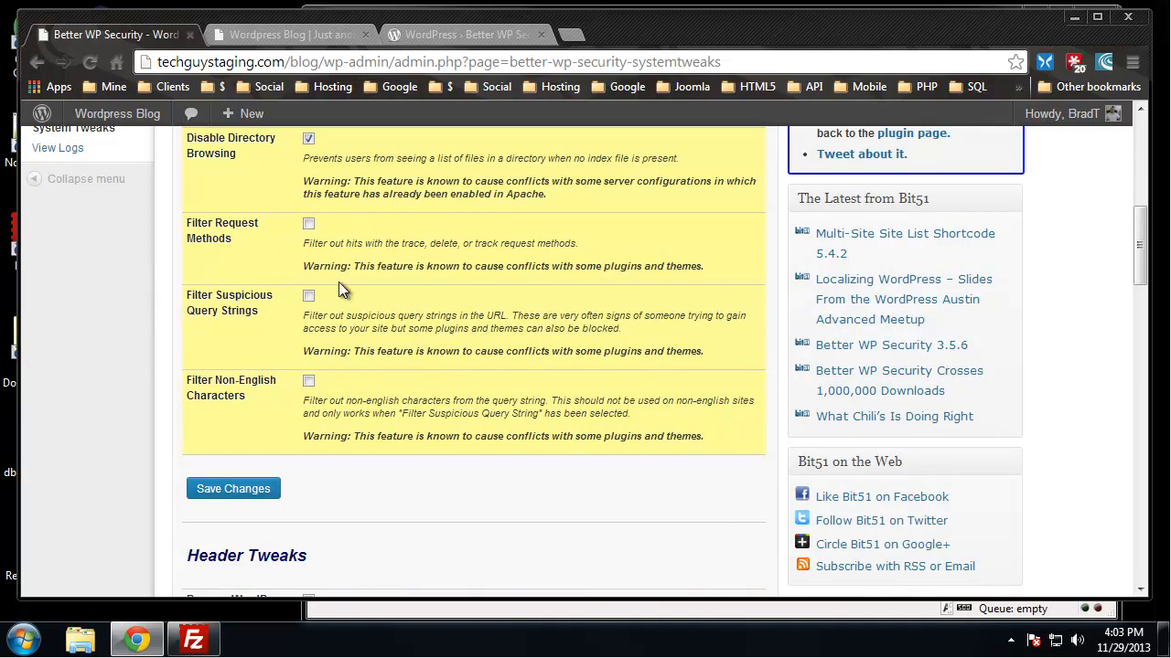
scroll(334, 274, up, 1)
scroll(337, 364, up, 5)
- From the System Status item about non-administrators seeing updates, enable hiding of theme, plugin and core update notifications and save the changes
click(266, 203)
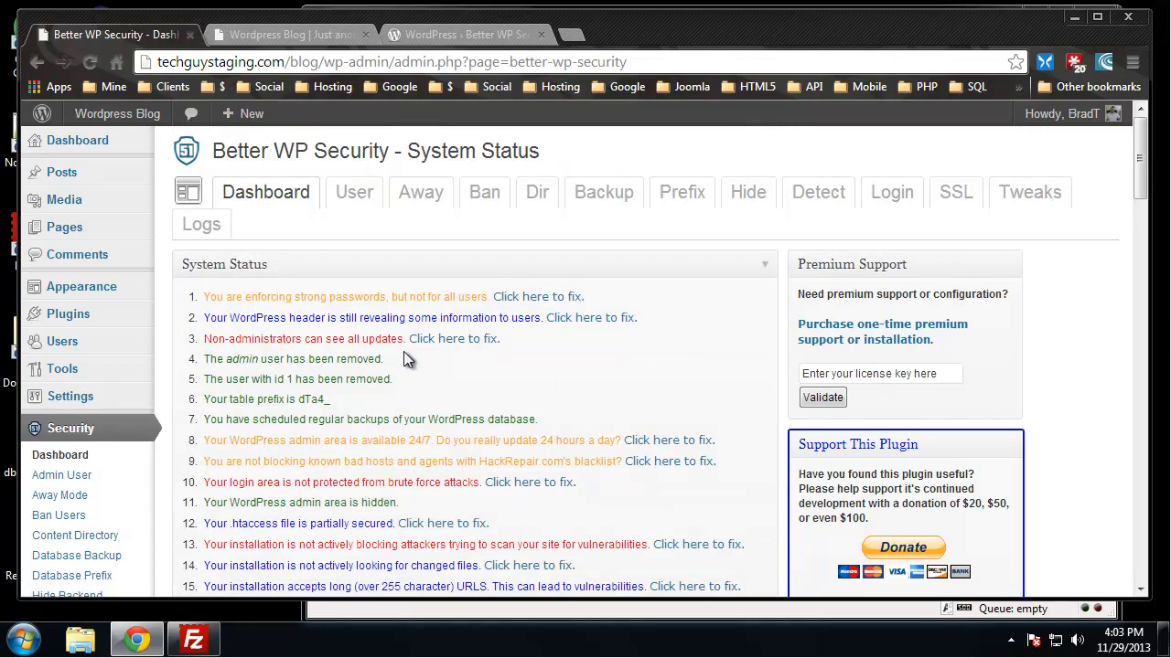
click(446, 339)
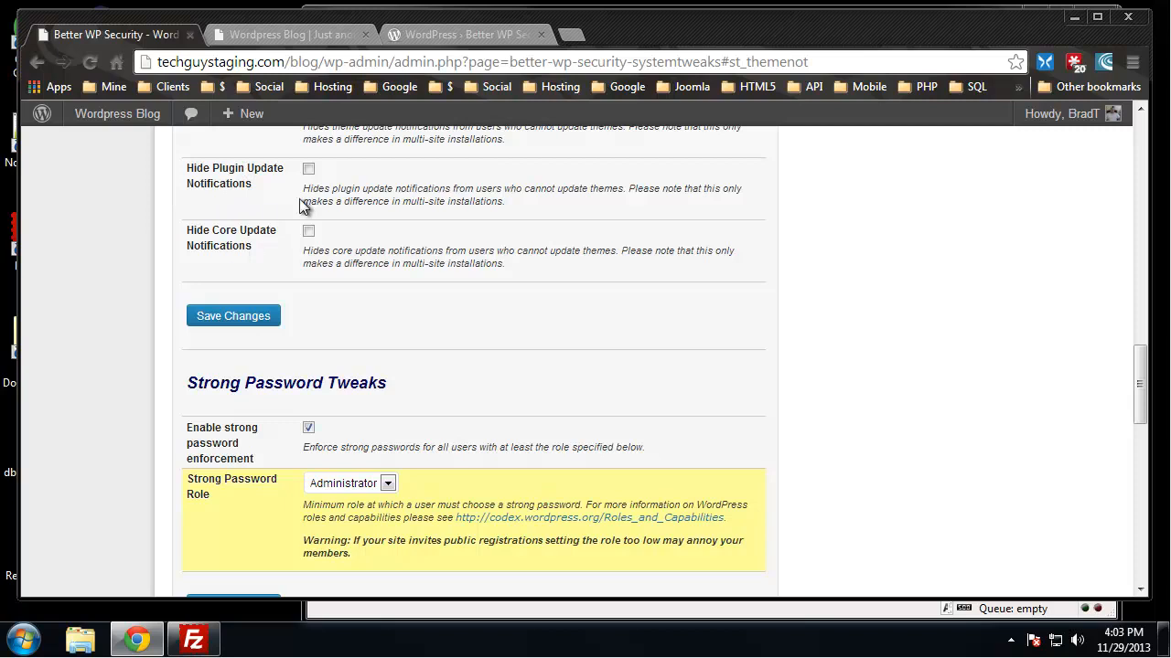
click(309, 170)
click(309, 231)
scroll(448, 342, up, 1)
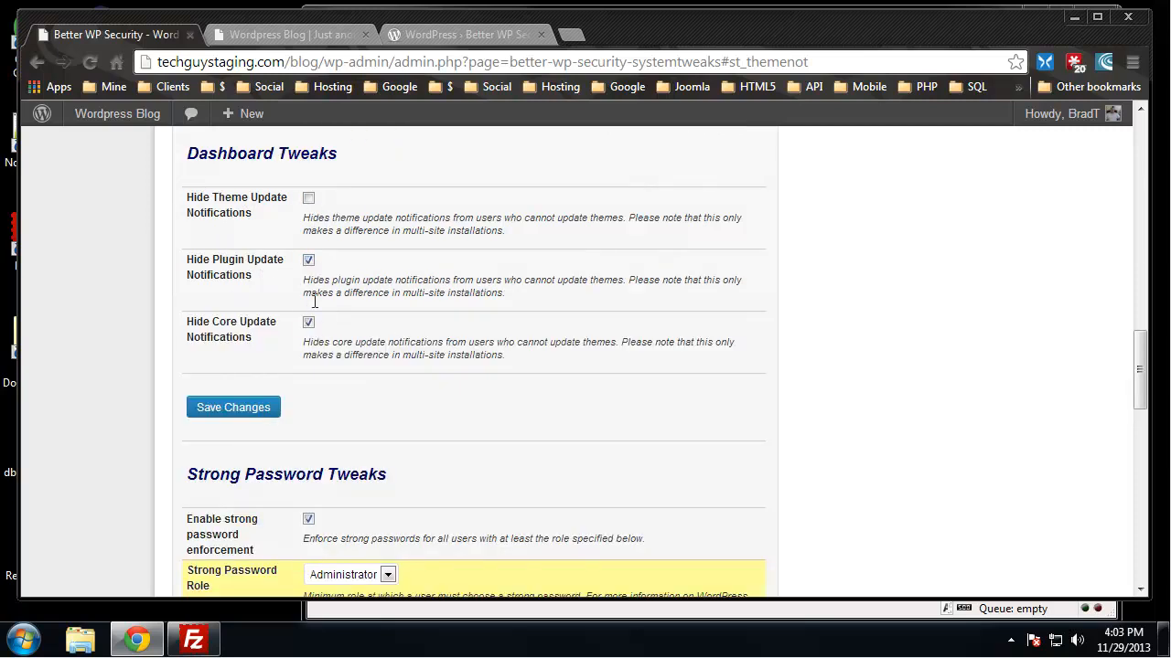
click(308, 199)
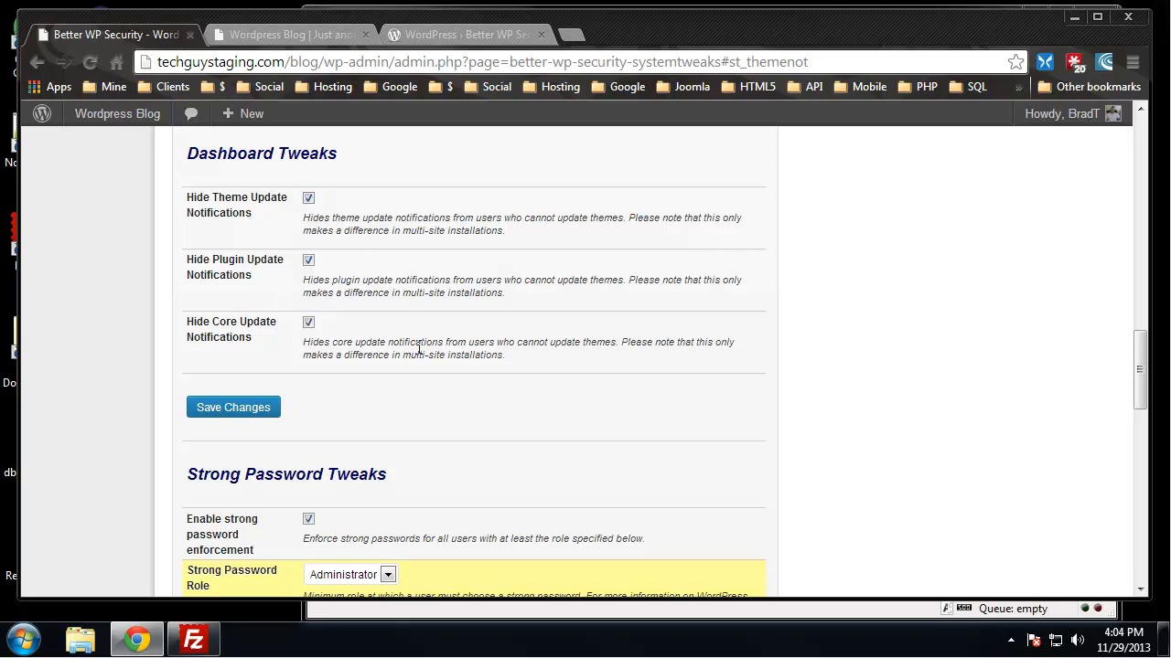
click(233, 408)
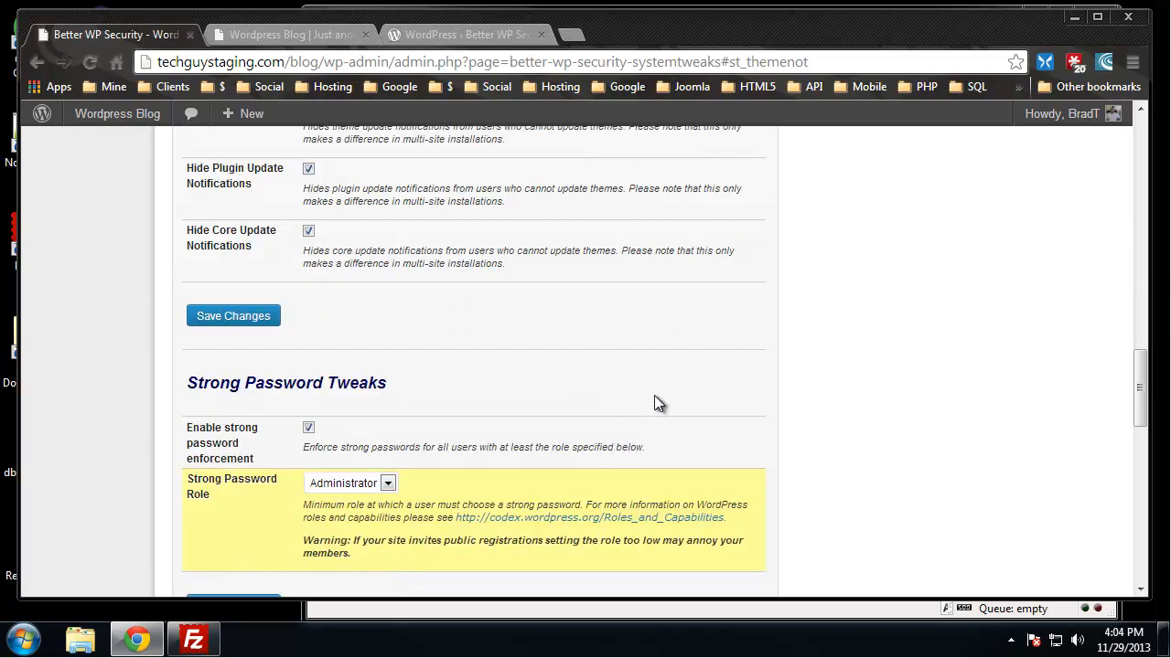
- Return to the Better WP Security dashboard and examine the System Information, especially whether the .htaccess and wp-config.php files are writable
scroll(659, 393, up, 5)
scroll(667, 402, up, 8)
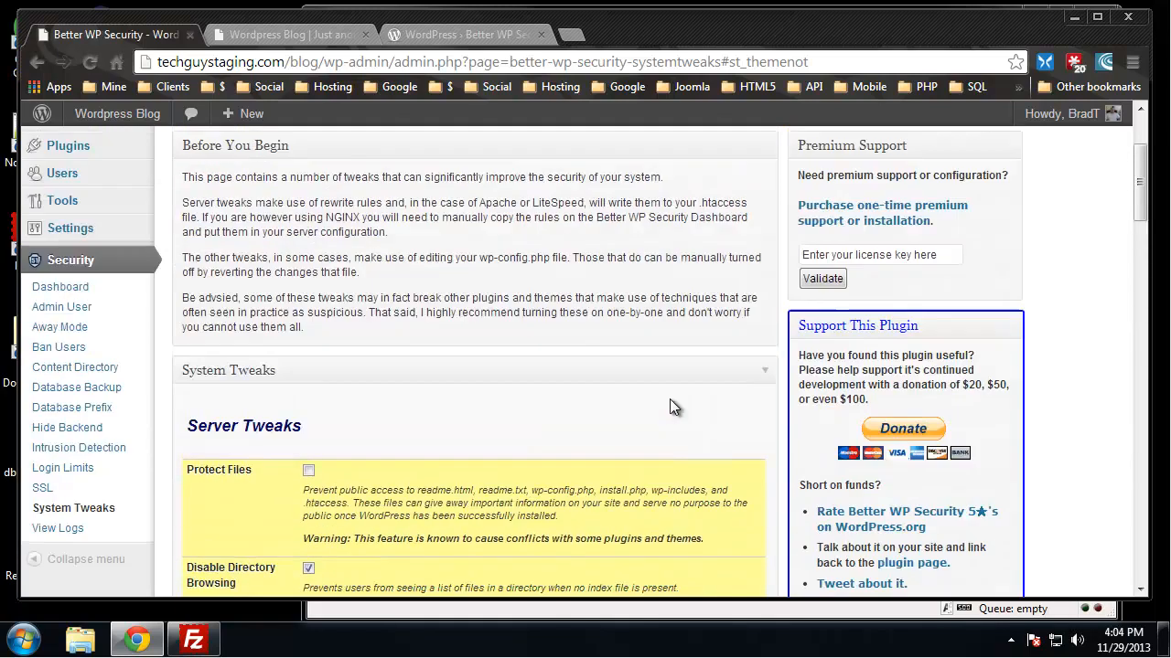
click(281, 255)
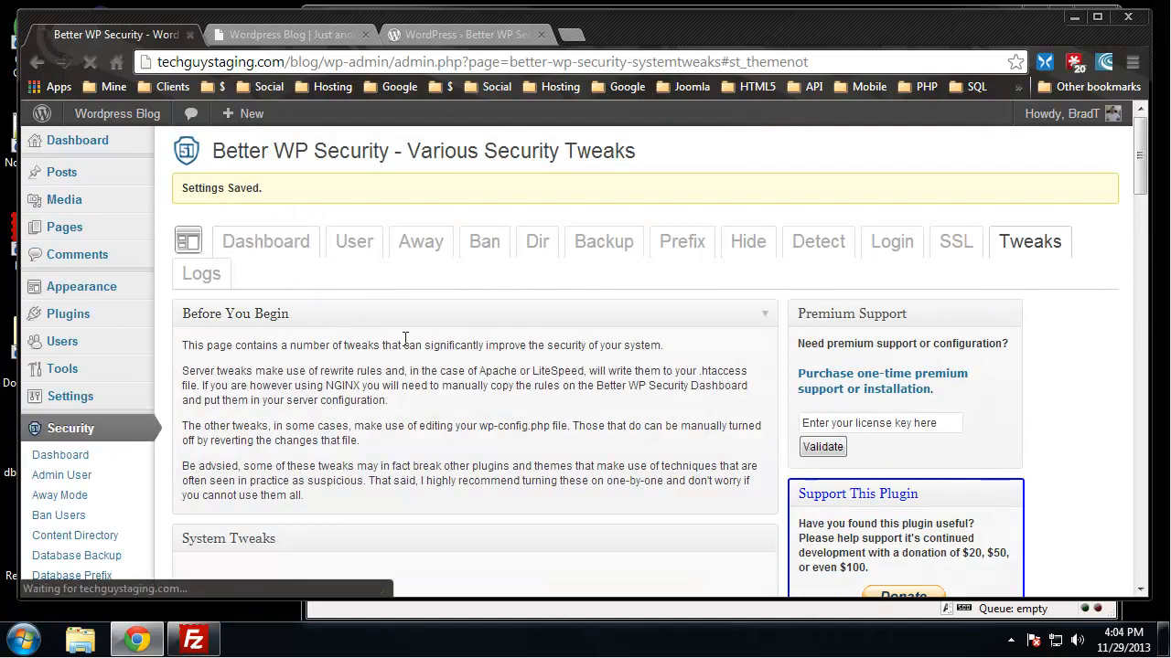
scroll(497, 339, down, 2)
scroll(497, 339, down, 5)
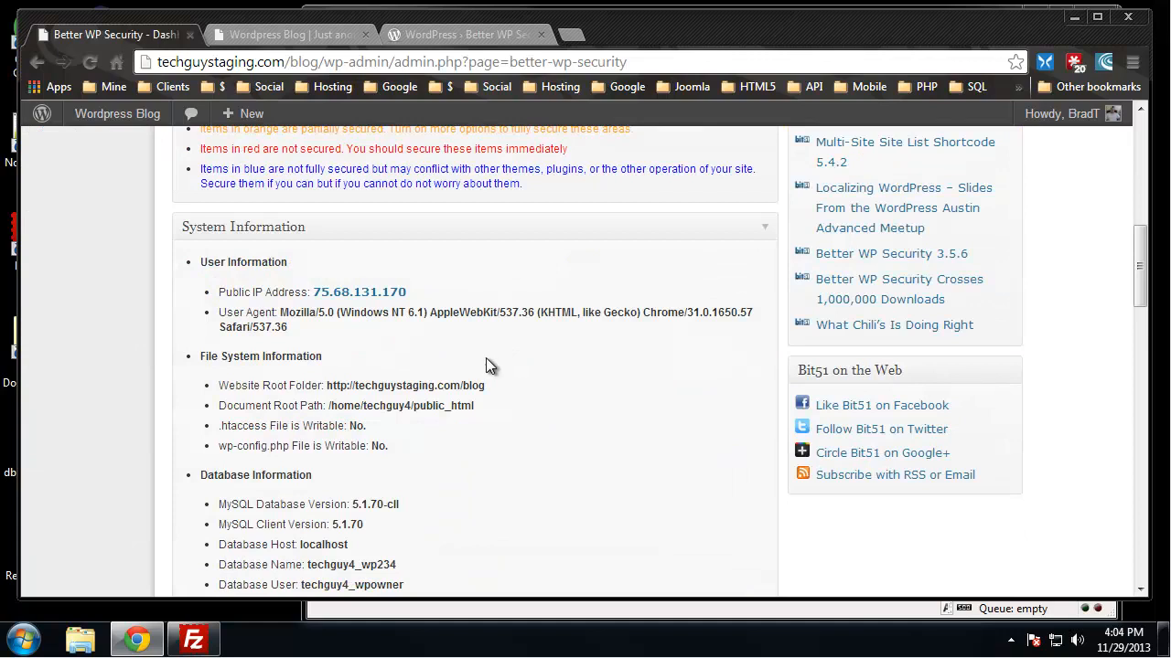
scroll(272, 241, down, 2)
scroll(294, 293, up, 1)
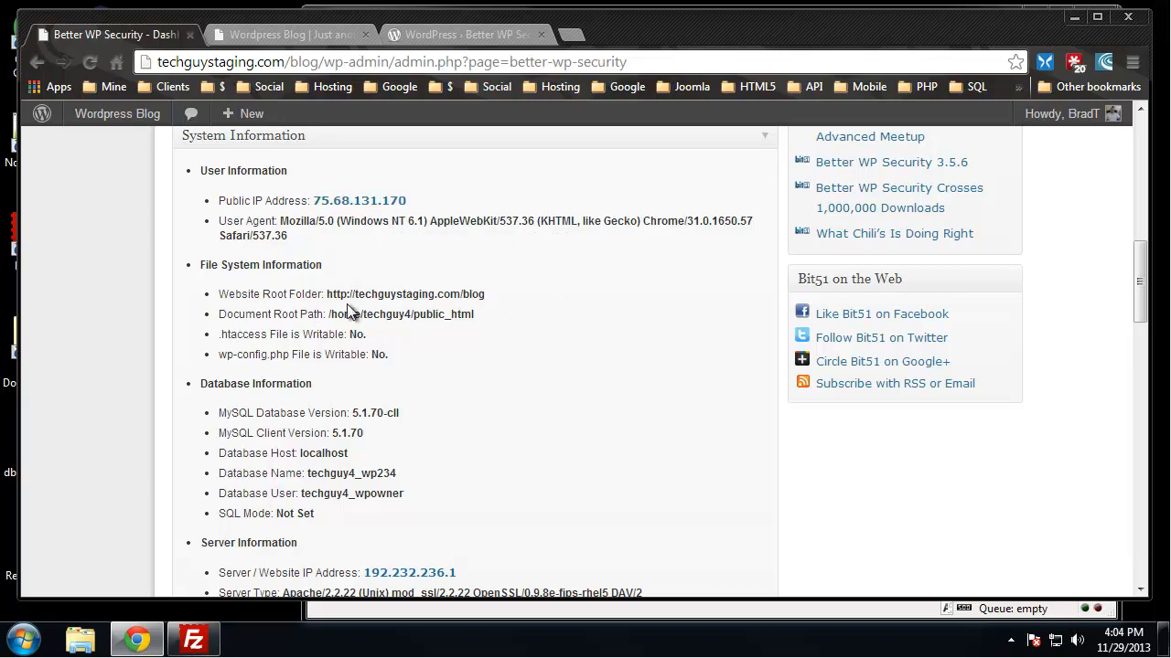
scroll(474, 320, down, 2)
scroll(475, 320, up, 1)
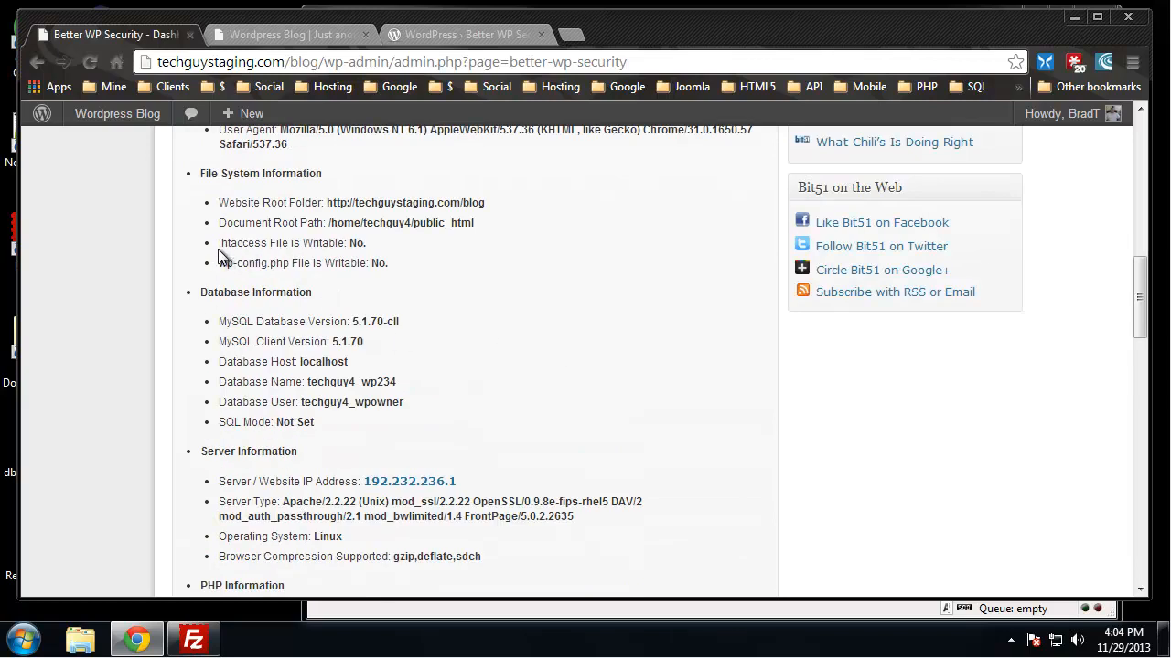
drag(223, 240, 276, 263)
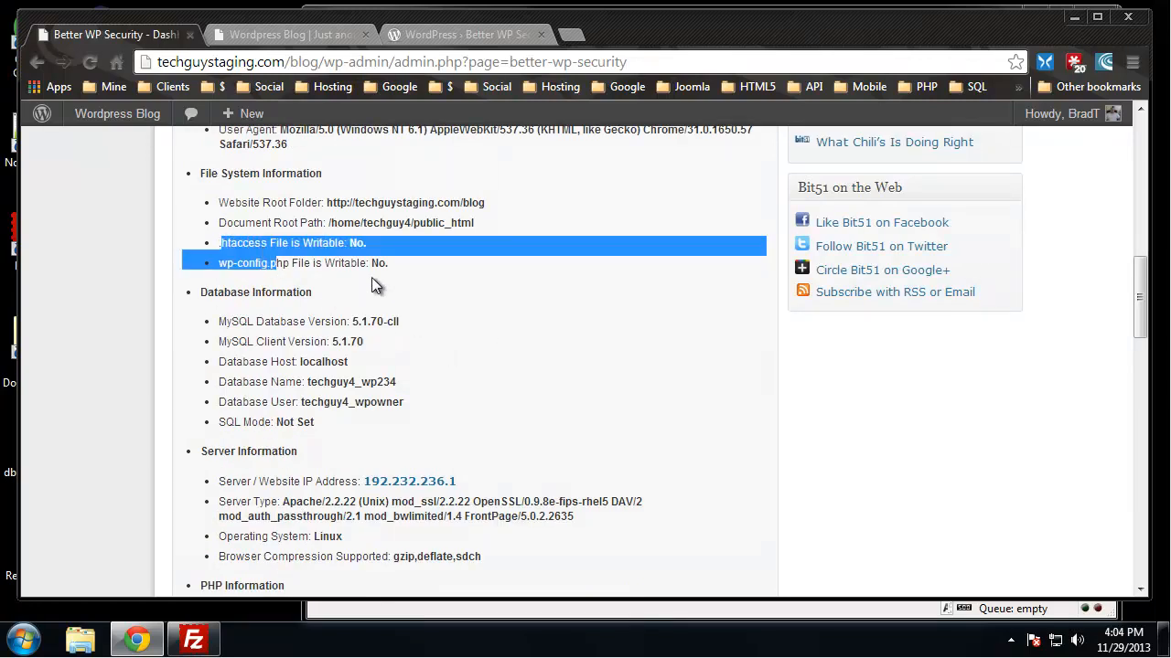
click(330, 260)
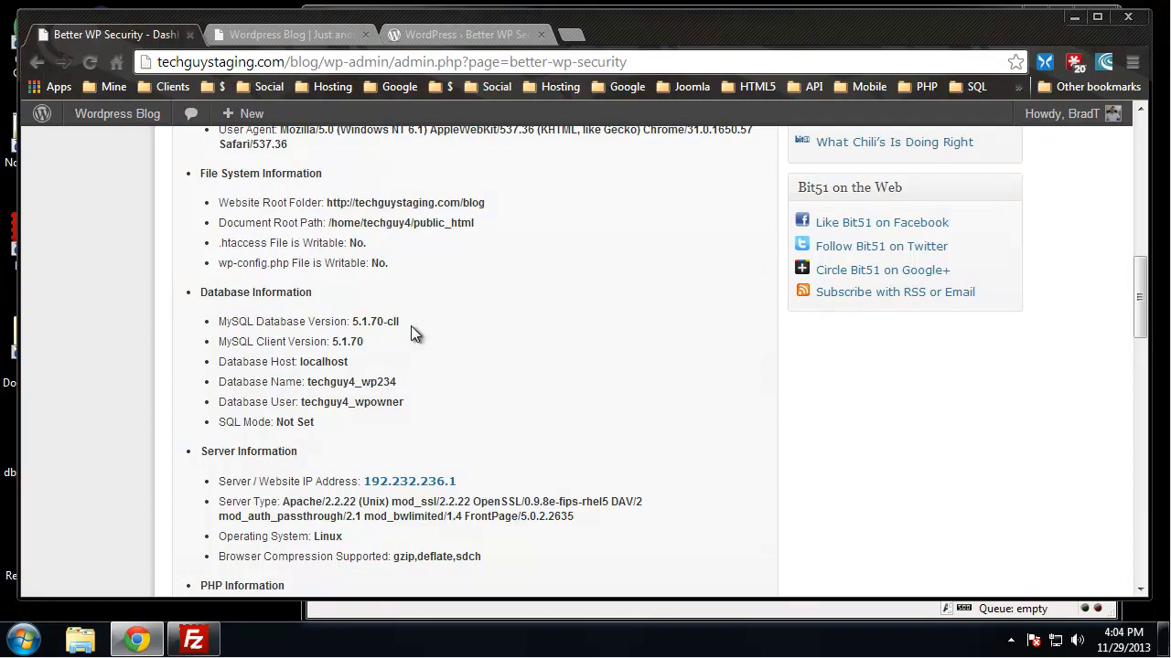
- Review the server, PHP and WordPress configuration details, the Rewrite Rules and the Wp-config.php Code, and return to the System Status checklist
scroll(209, 302, down, 2)
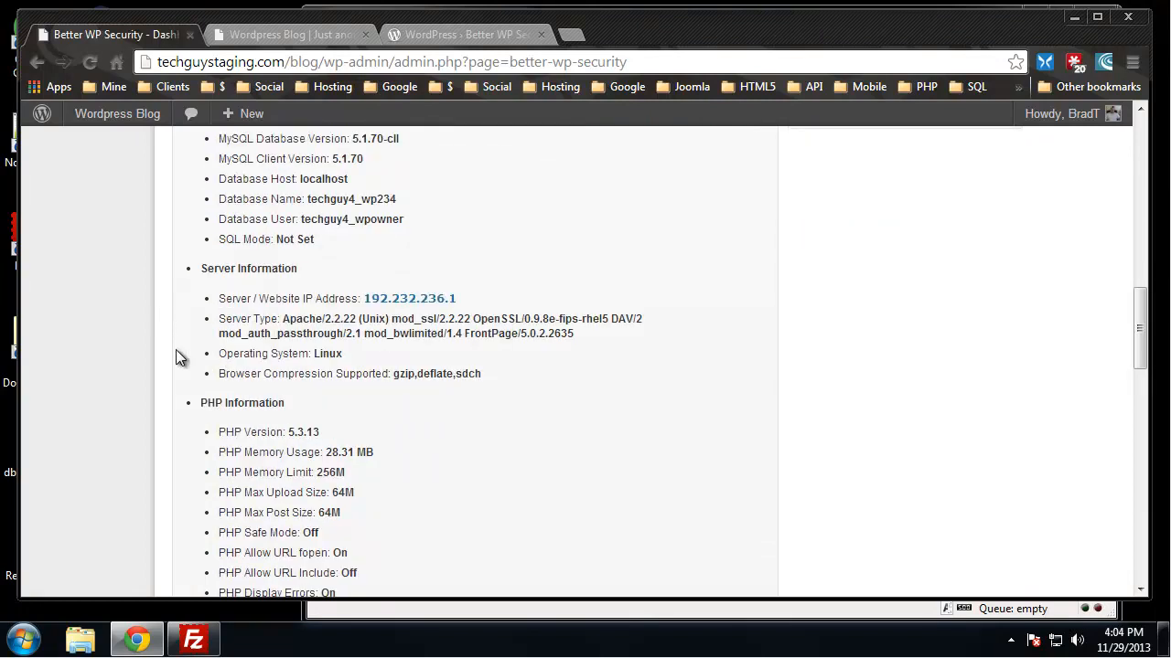
scroll(155, 366, down, 3)
scroll(240, 275, down, 3)
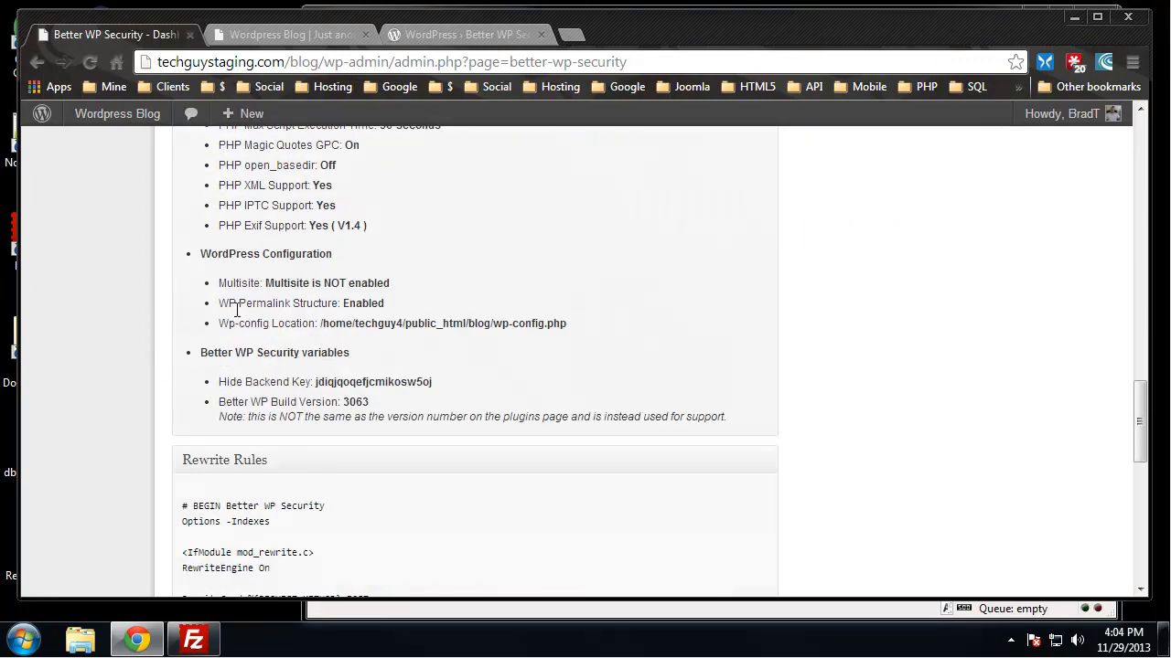
scroll(122, 247, down, 3)
scroll(238, 292, down, 3)
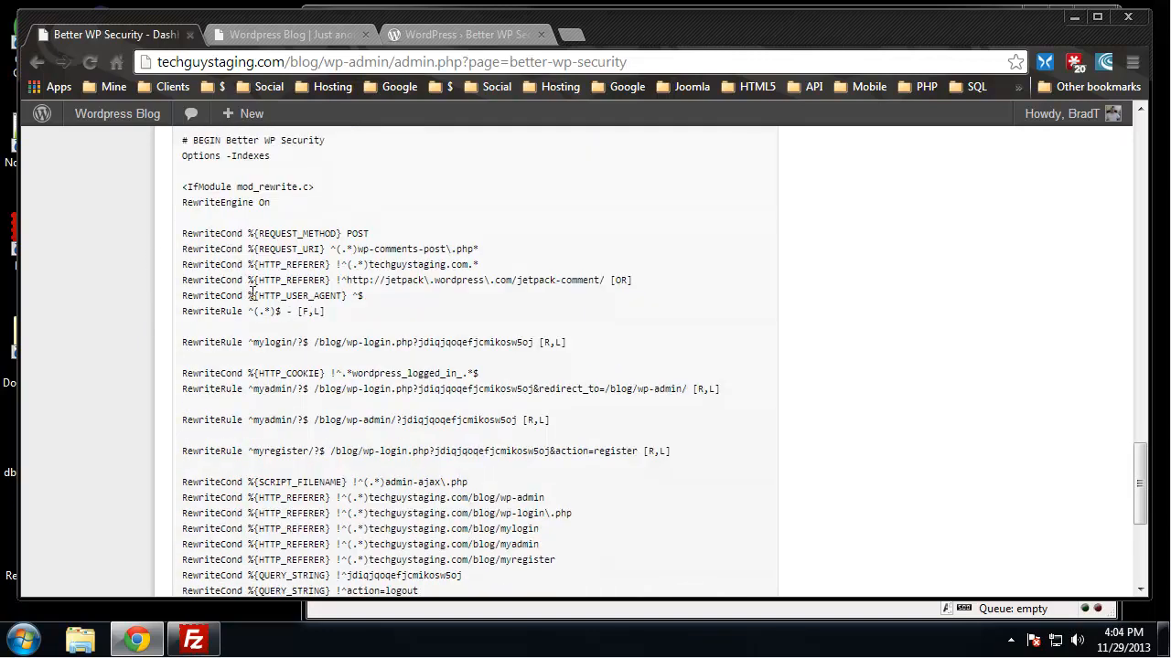
scroll(320, 316, up, 2)
scroll(393, 480, down, 4)
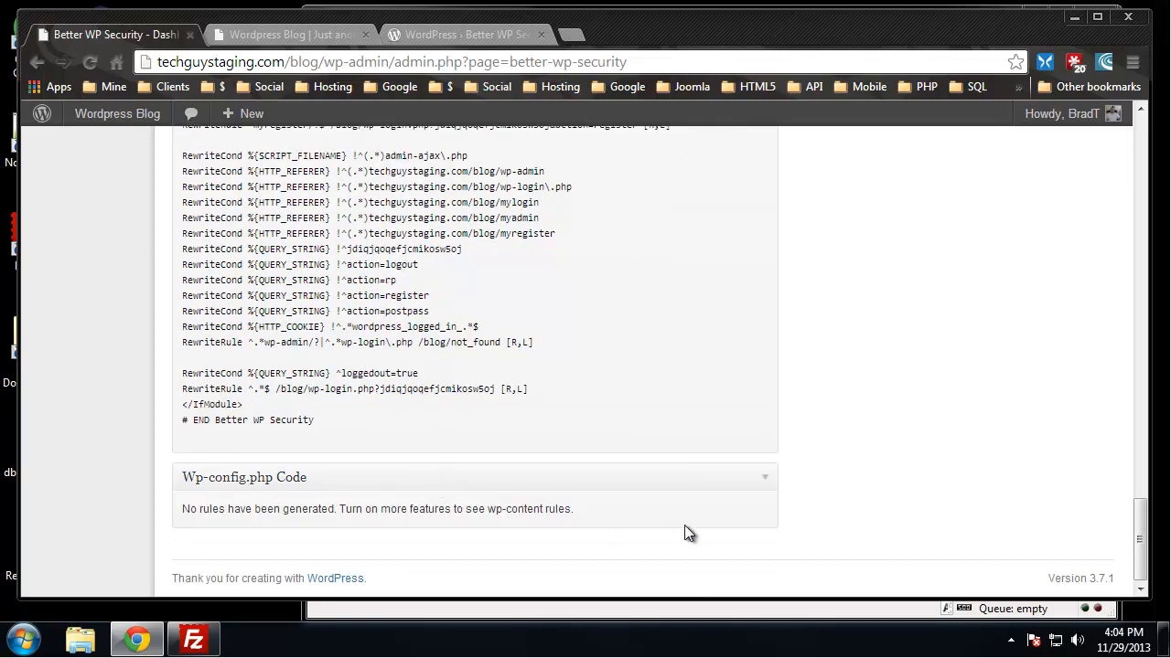
scroll(827, 452, up, 20)
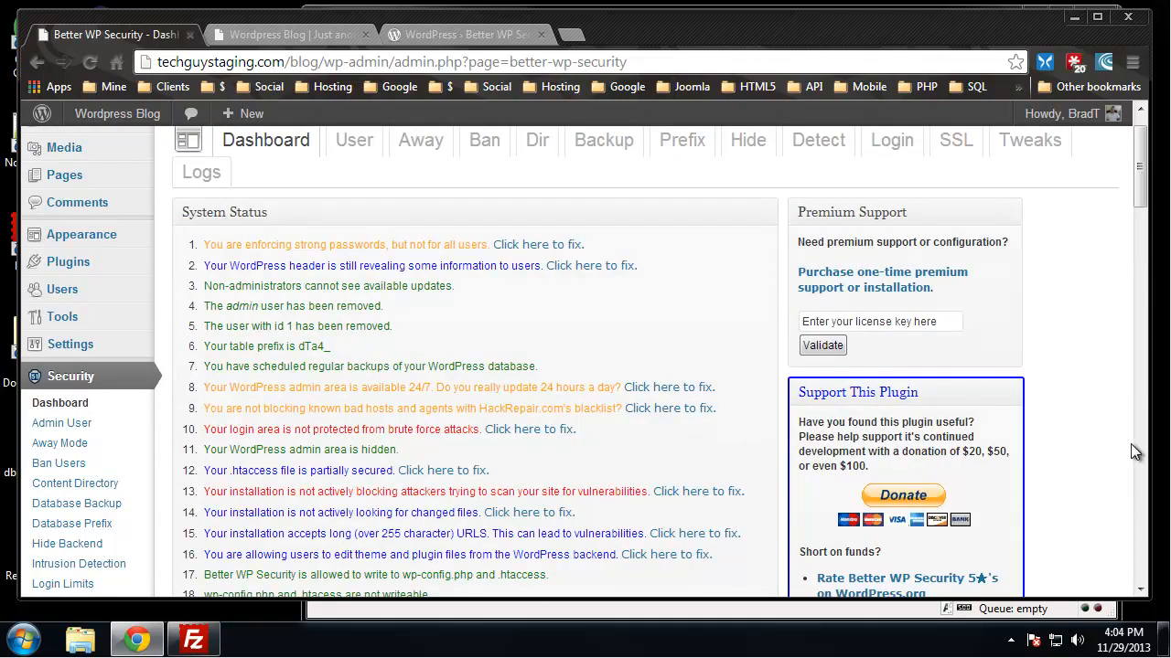
scroll(1130, 443, up, 1)
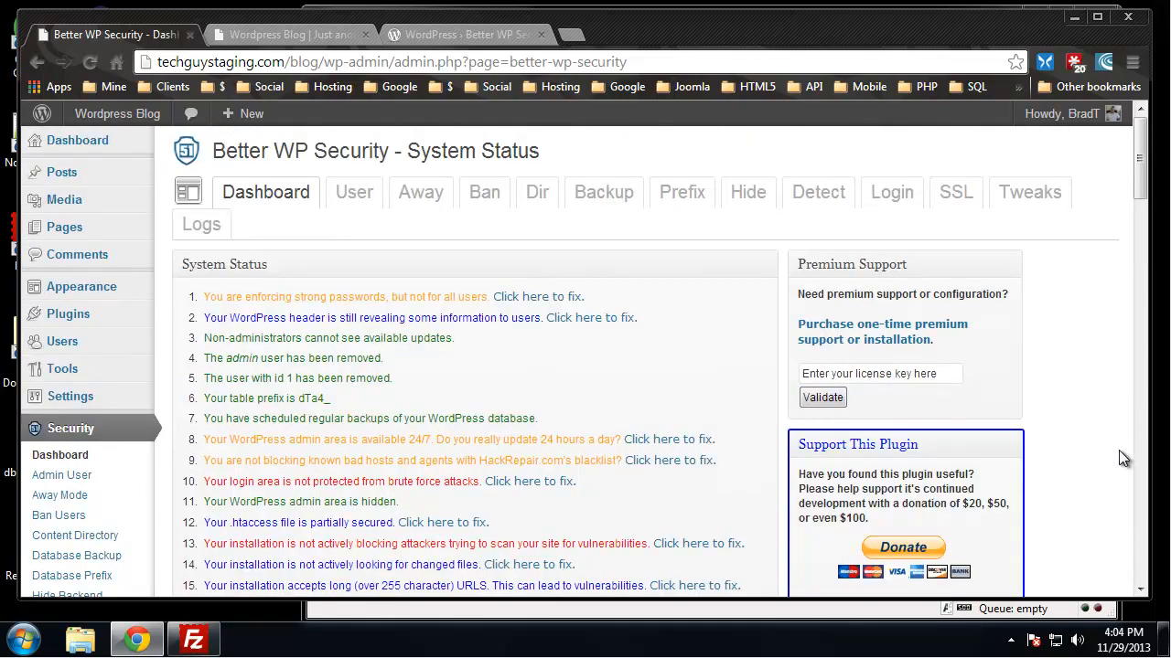